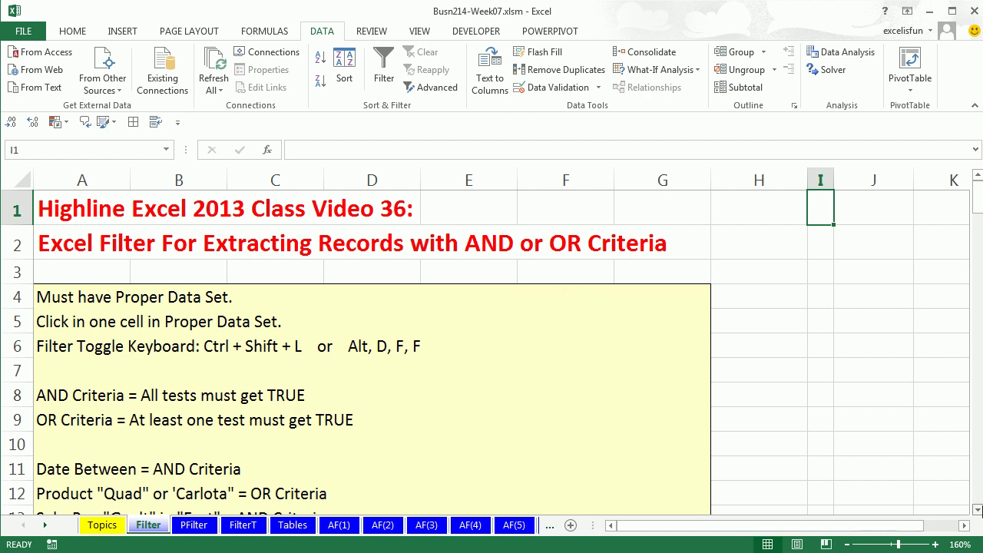
Step: Sort the sales data set on the Filter sheet by the Product column from A to Z
scroll(492, 345, "down", 3)
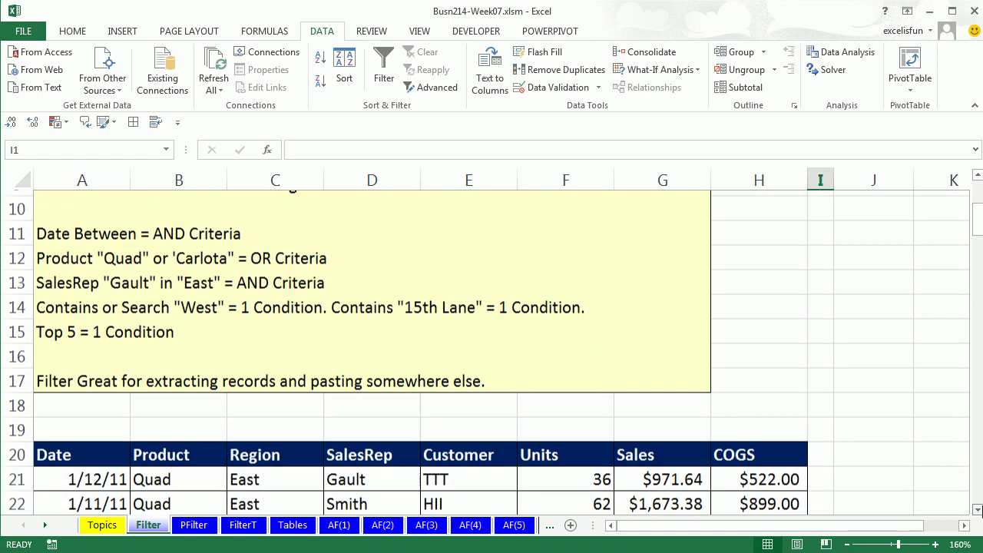
scroll(492, 346, "down", 3)
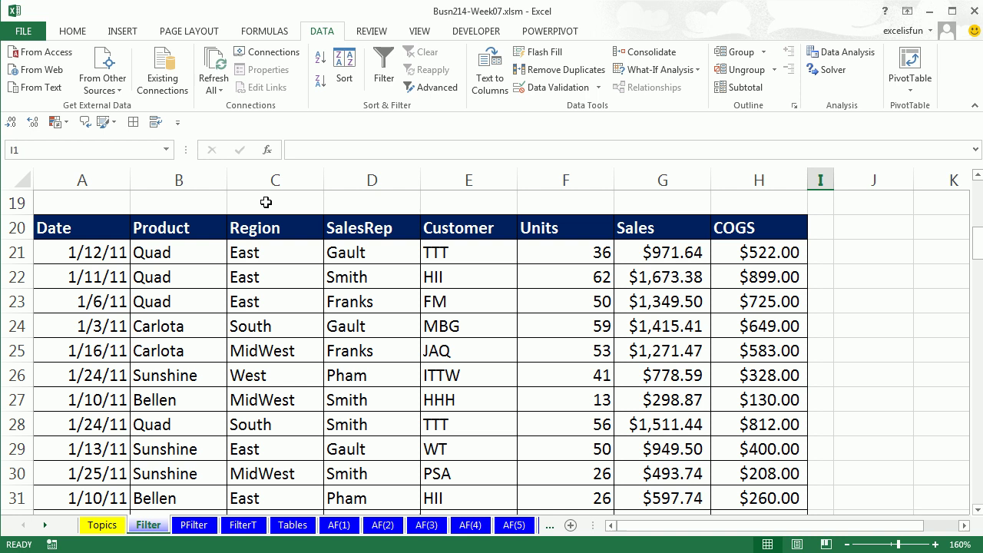
left_click(202, 281)
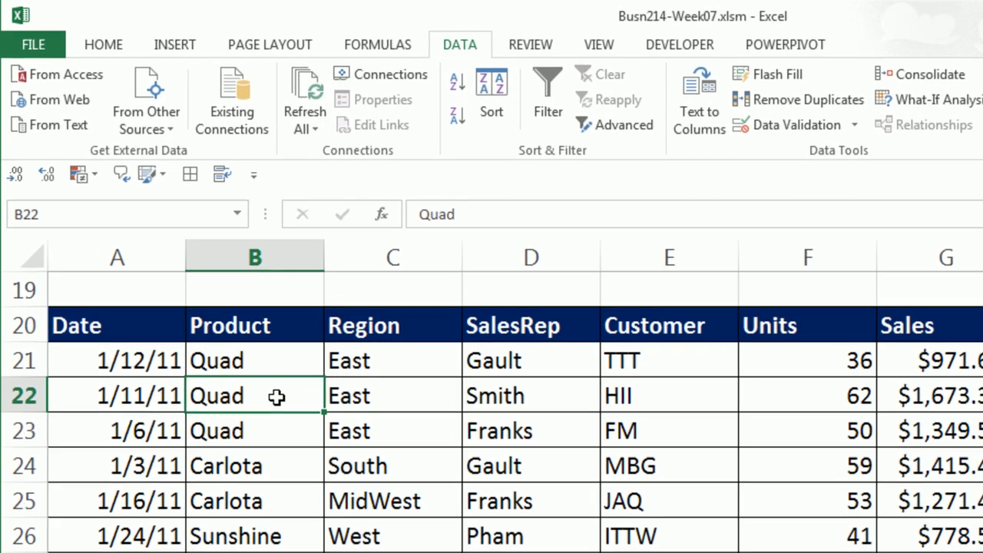
right_click(276, 397)
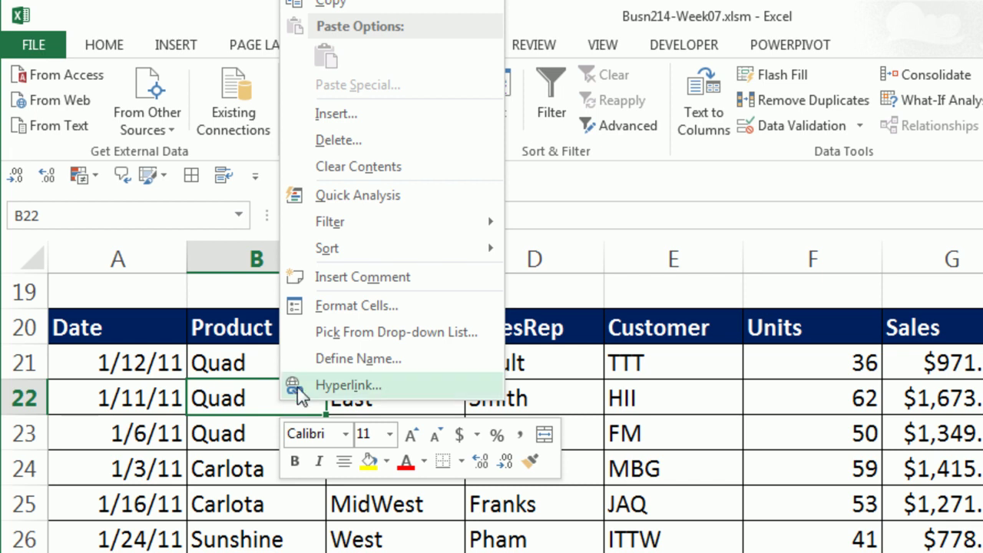
mouse_move(355, 250)
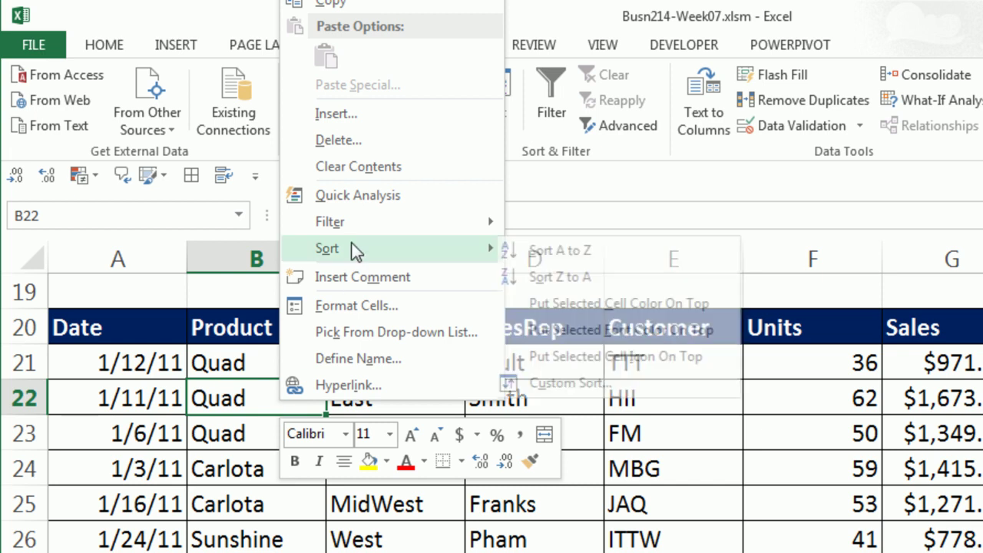
left_click(583, 259)
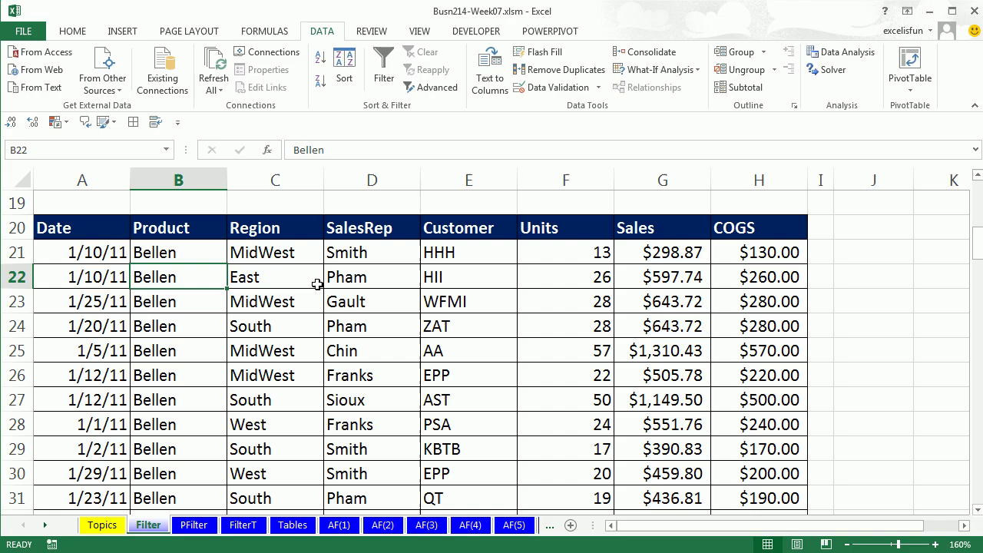
Step: Copy the block of Quad records in A66:H94 and paste it at cell A1 of the PFilter sheet
scroll(301, 317, "down", 7)
scroll(301, 317, "down", 8)
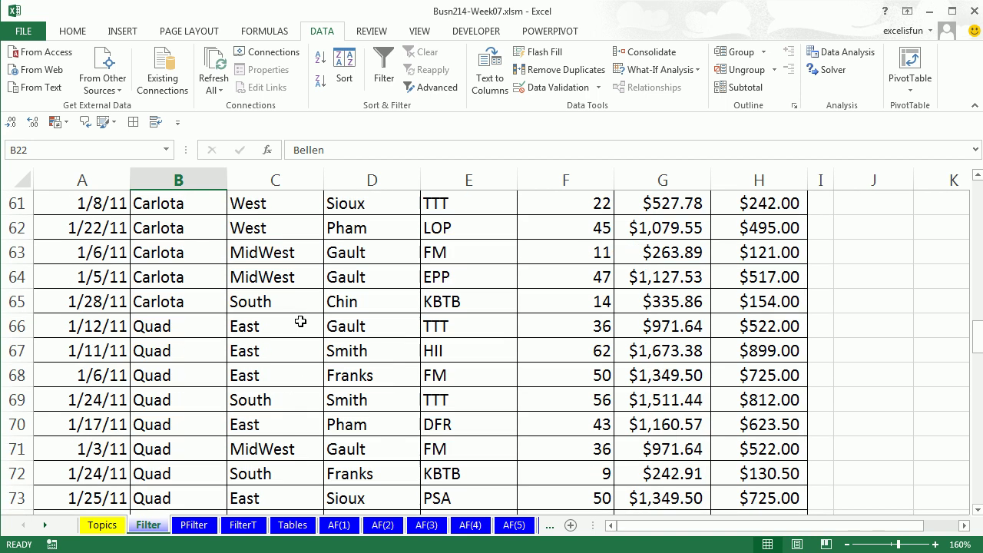
left_click_drag(68, 254, 779, 376)
key("ctrl+c")
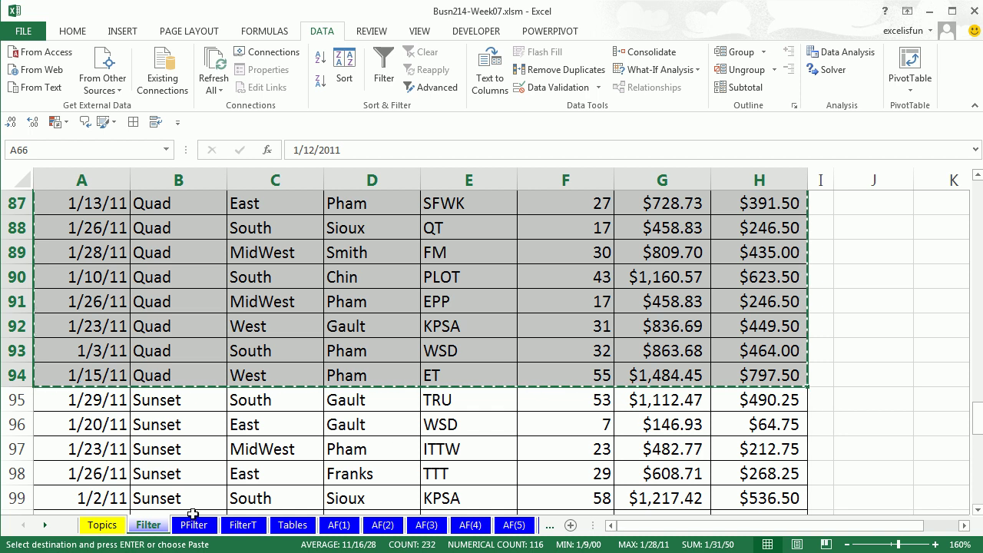
left_click(194, 524)
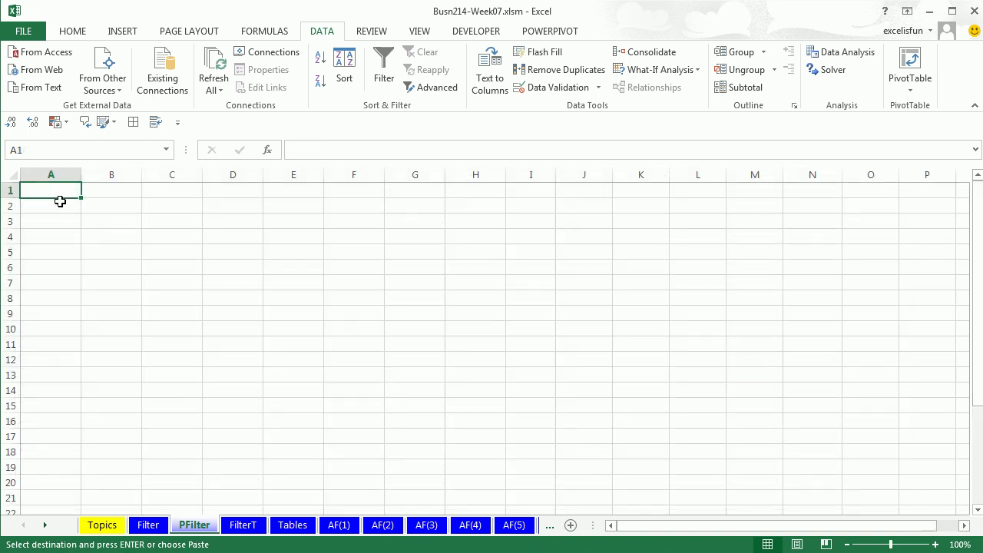
key("ctrl+v")
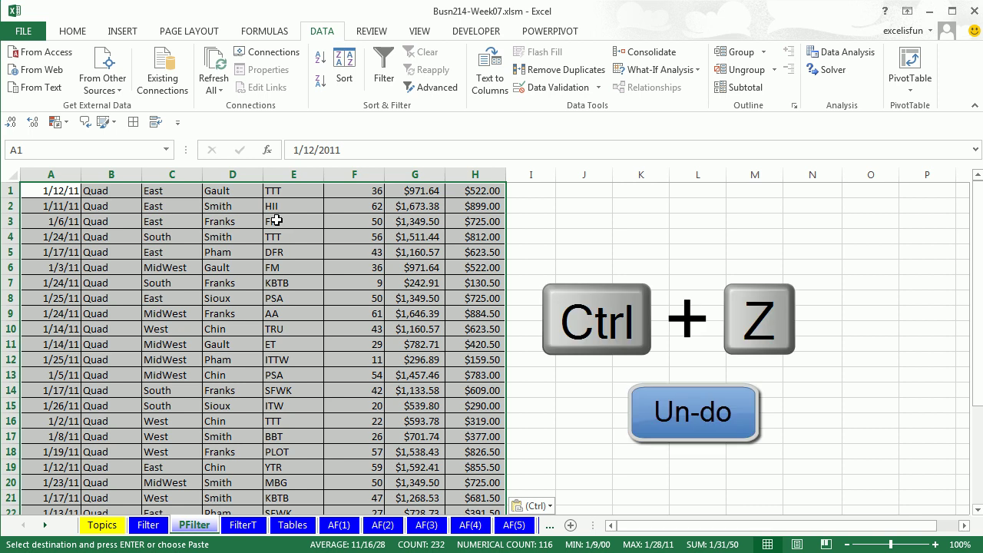
Step: Undo the paste on the PFilter sheet and the Product sort, returning to cell B22 on the Filter sheet
key("ctrl+z")
left_click(148, 524)
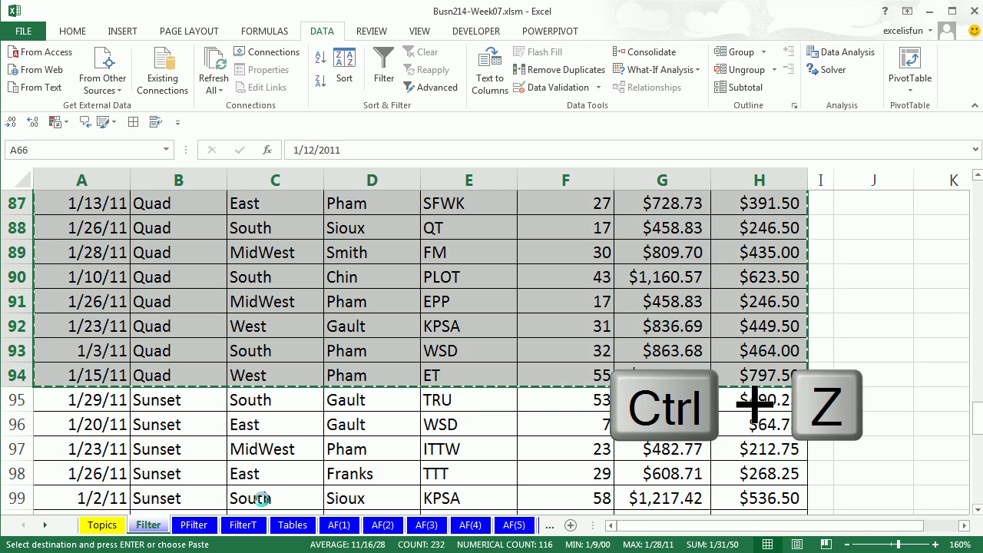
scroll(208, 392, "up", 2)
left_click(197, 351)
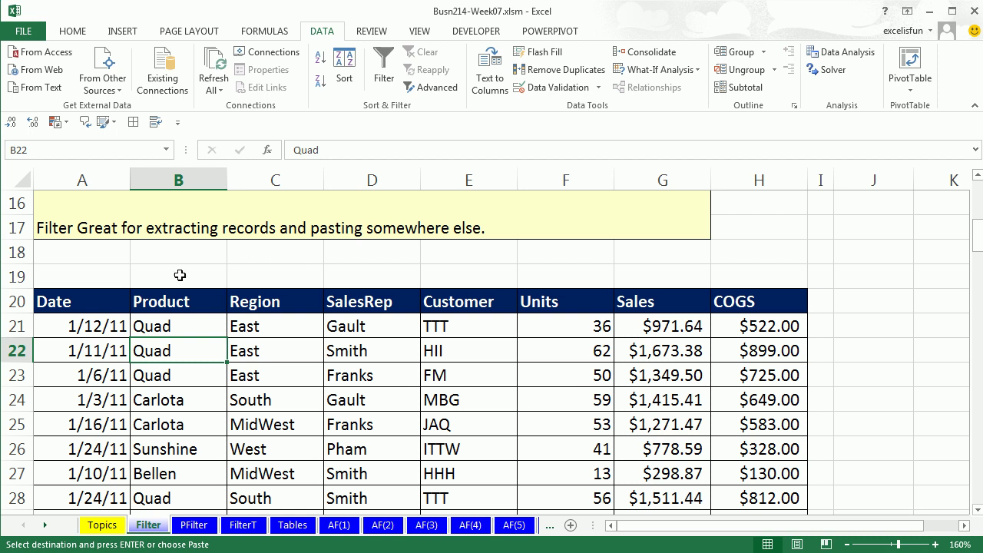
Step: Select cell C22 in the data set and toggle its Filter on and off several times
left_click(274, 347)
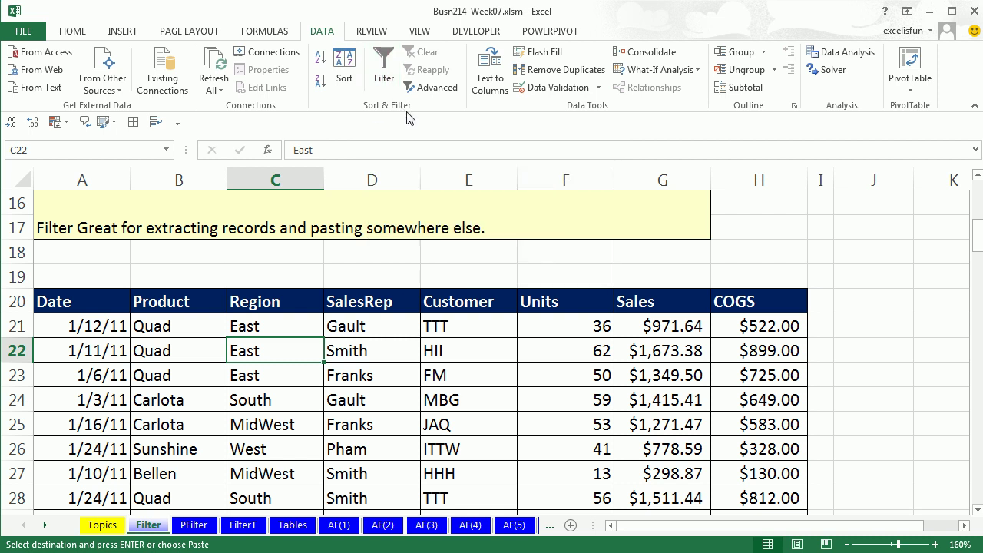
left_click(385, 73)
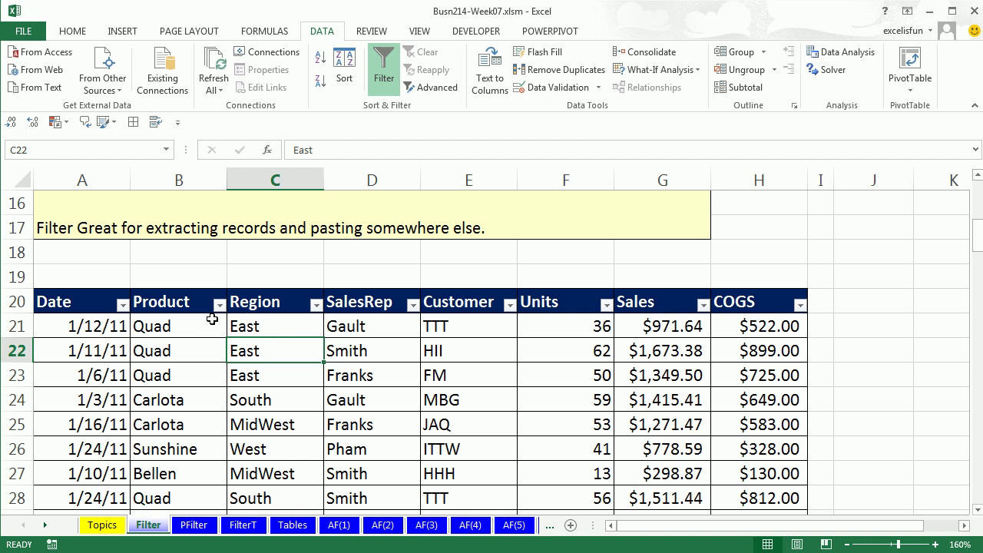
left_click(387, 88)
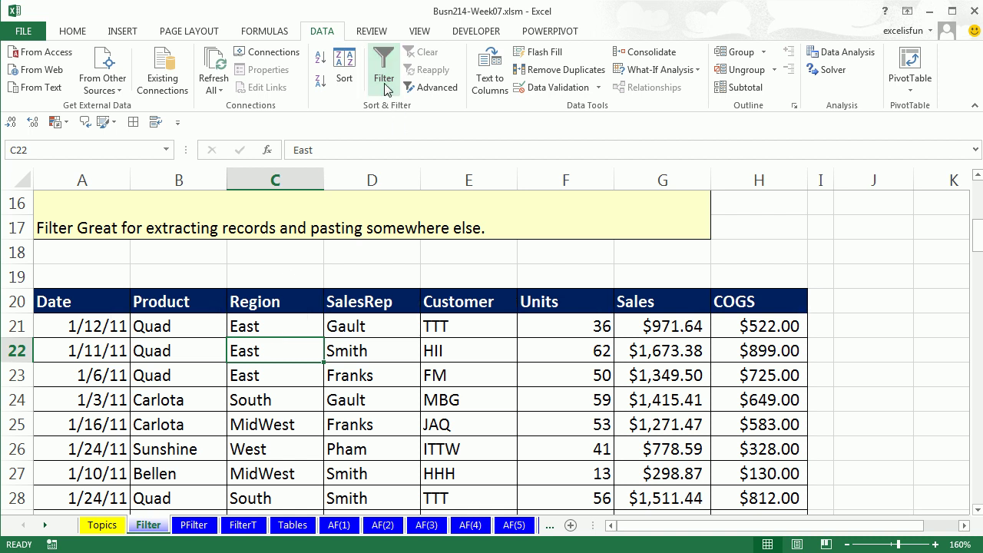
left_click(387, 88)
left_click(387, 88)
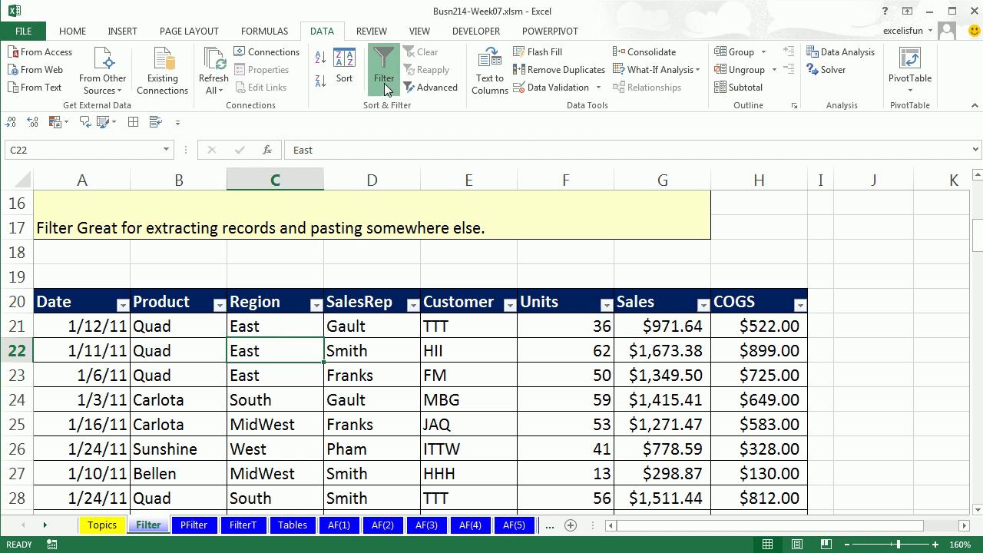
left_click(387, 88)
left_click(386, 89)
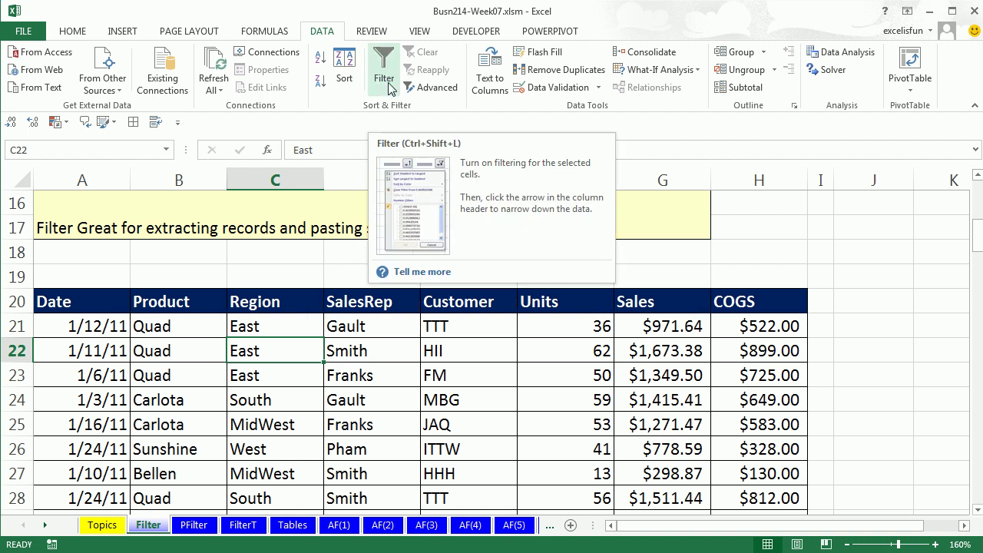
Step: Repeatedly switch the header filter arrows on and off, leaving them off
key("ctrl+shift+l")
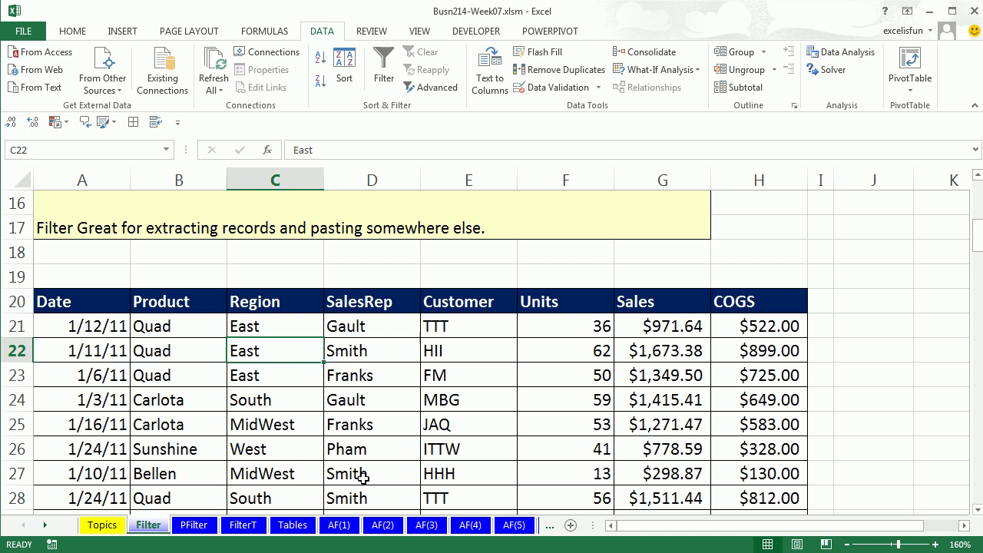
key("alt")
key("d")
key("f")
key("f")
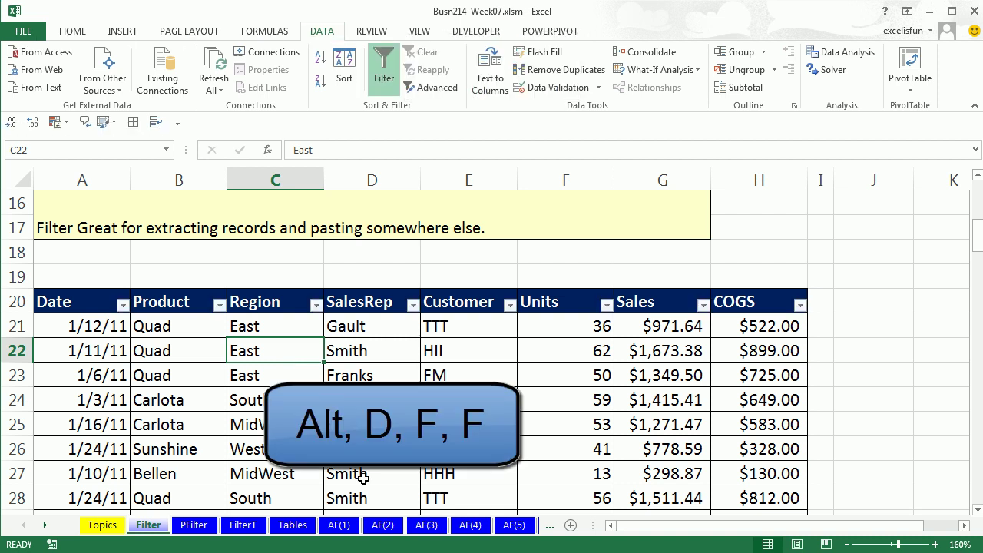
key("alt")
key("d")
key("f")
key("f")
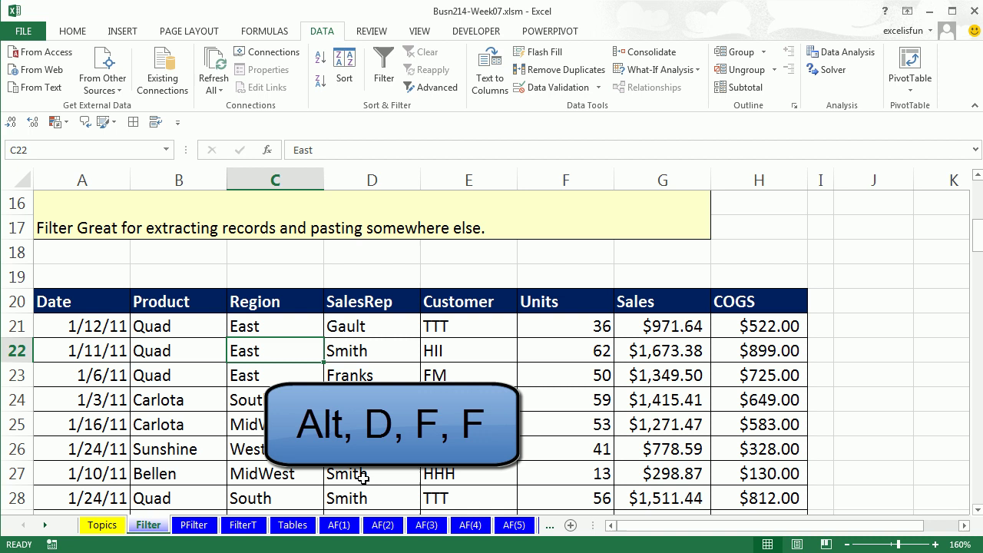
key("alt")
key("d")
key("f")
key("f")
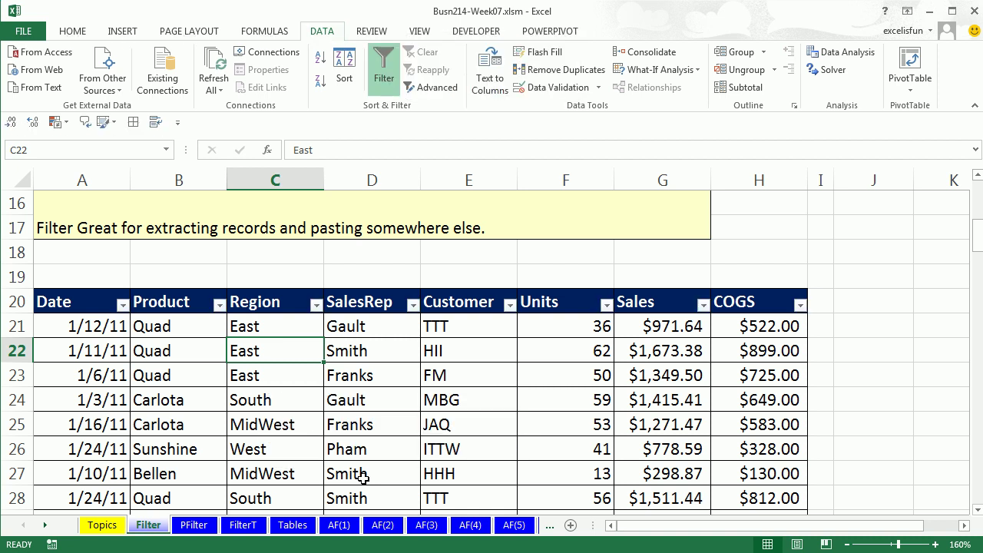
key("alt")
key("d")
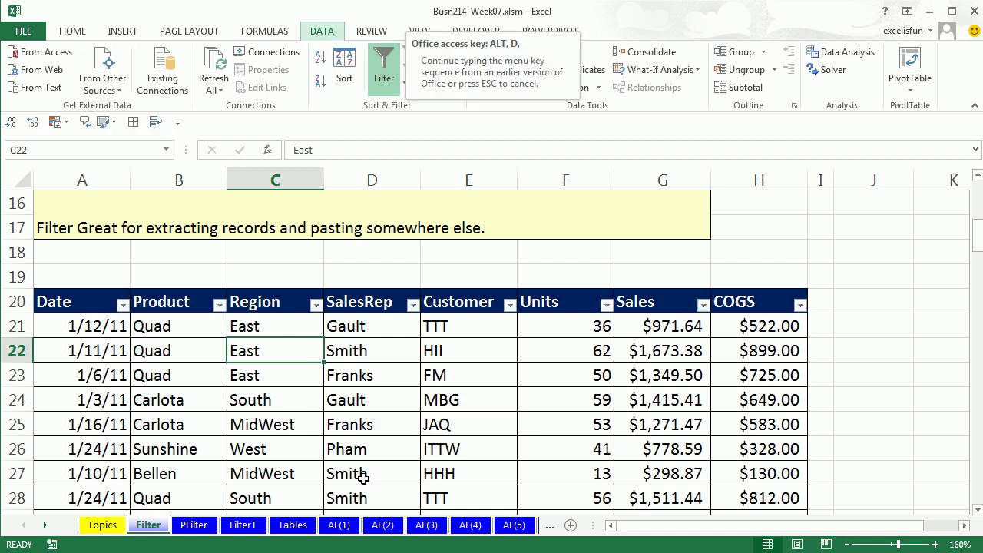
key("f")
key("f")
Step: Turn on the Filter for the sales data set
key("alt")
key("d")
key("f")
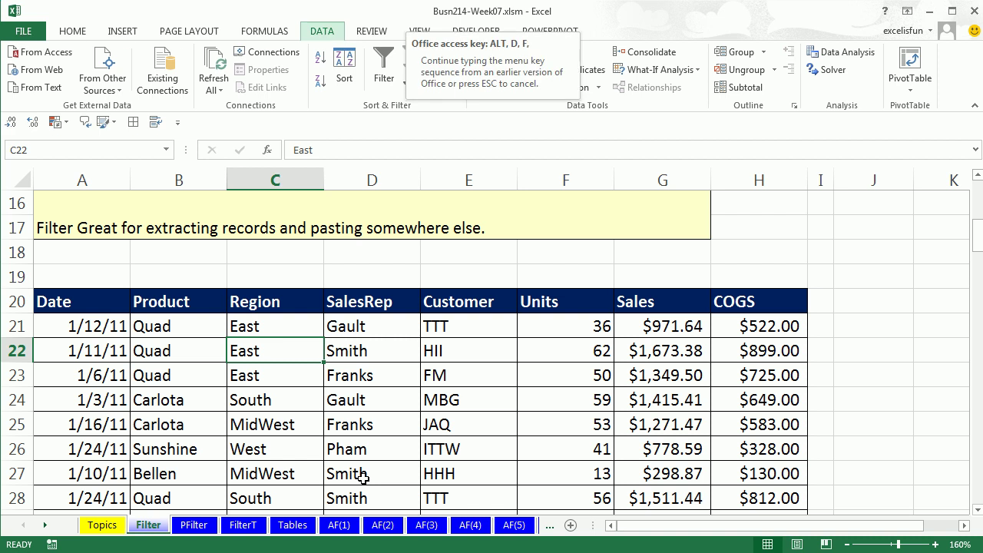
key("f")
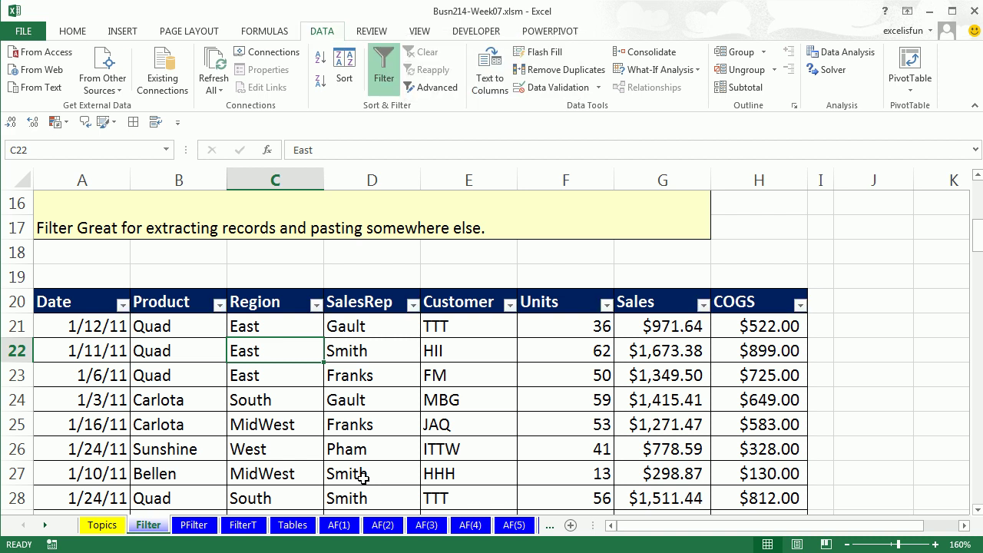
Step: Filter the Product column to show only the Quad records
left_click(220, 305)
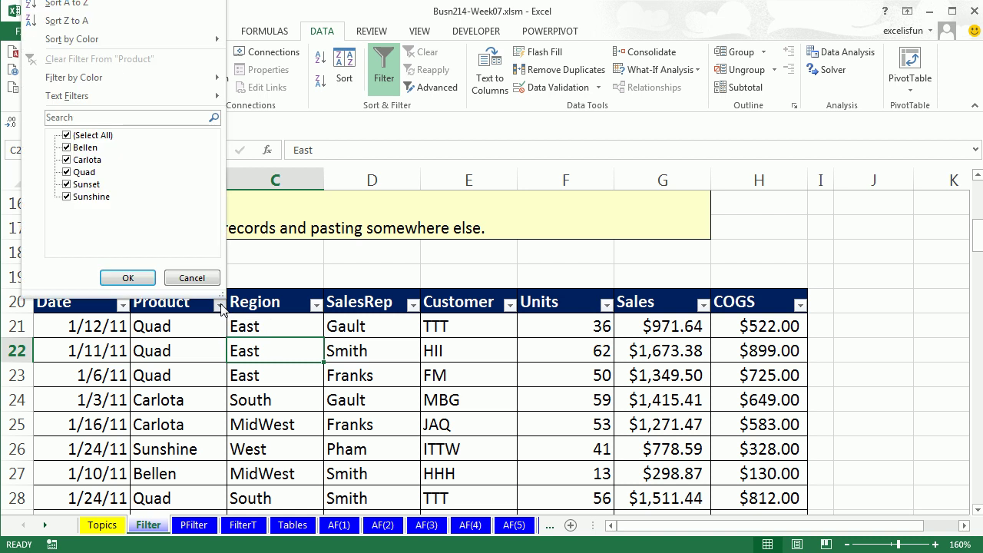
left_click(66, 135)
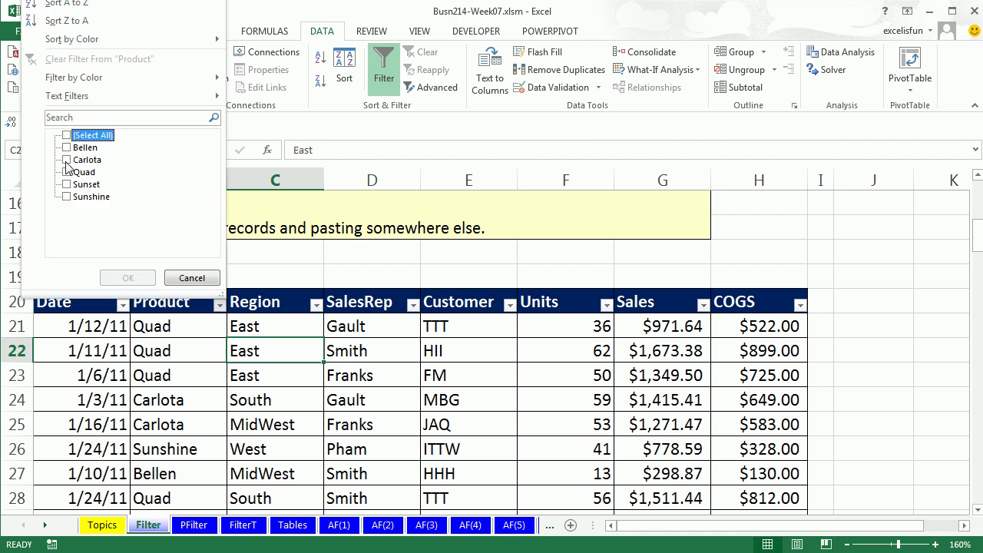
left_click(66, 172)
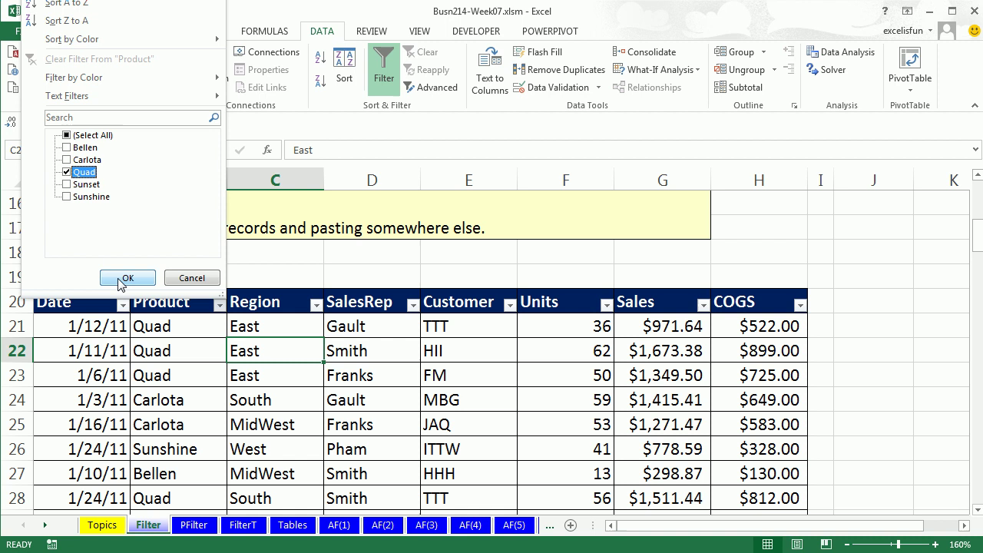
left_click(121, 278)
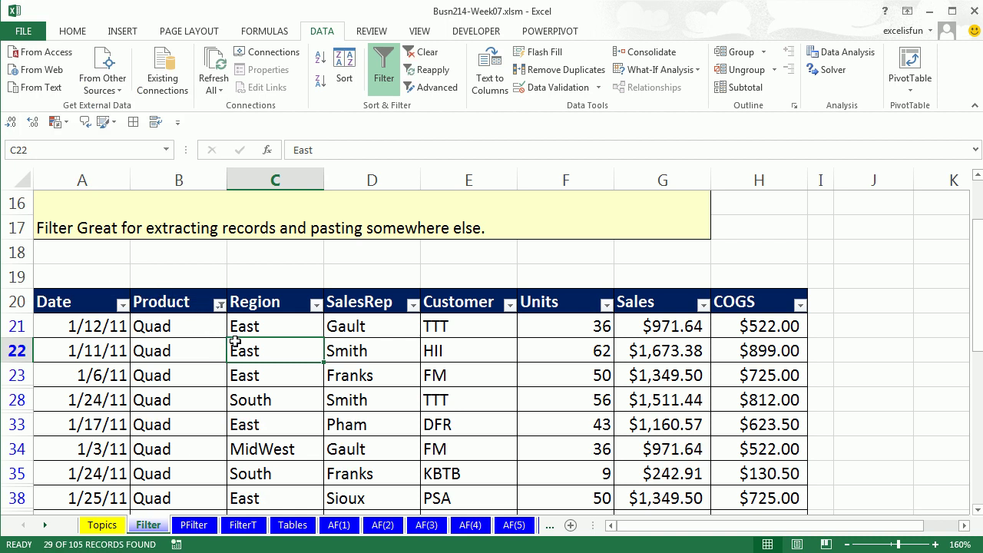
Step: Copy the whole filtered data set with its headers, paste it at A1 of the PFilter sheet, and review the pasted records
key("ctrl+shift+8")
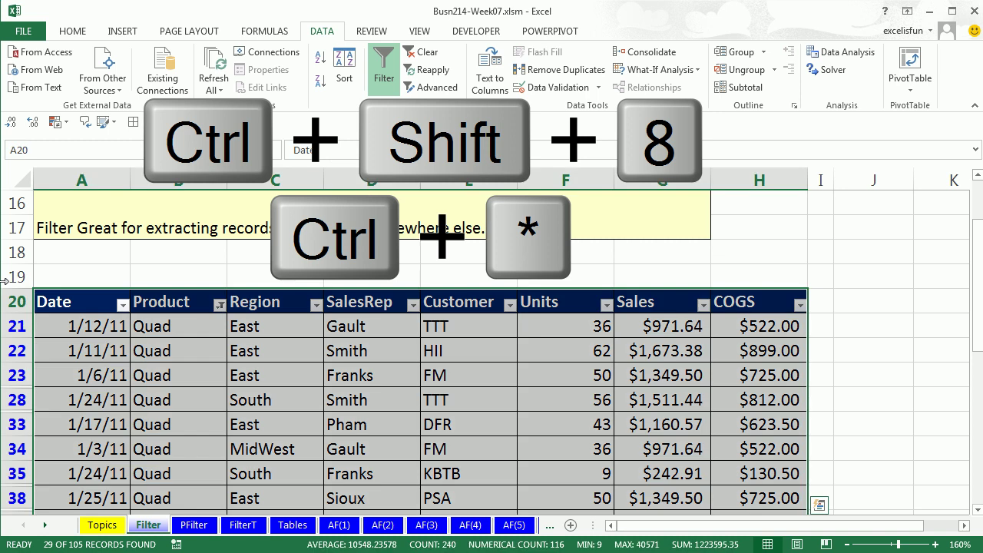
key("ctrl+c")
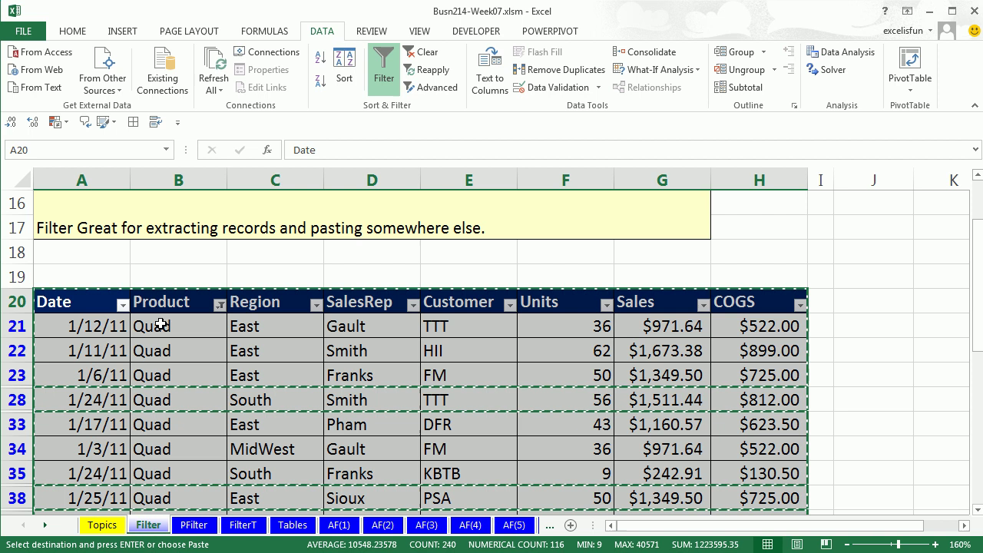
left_click(188, 527)
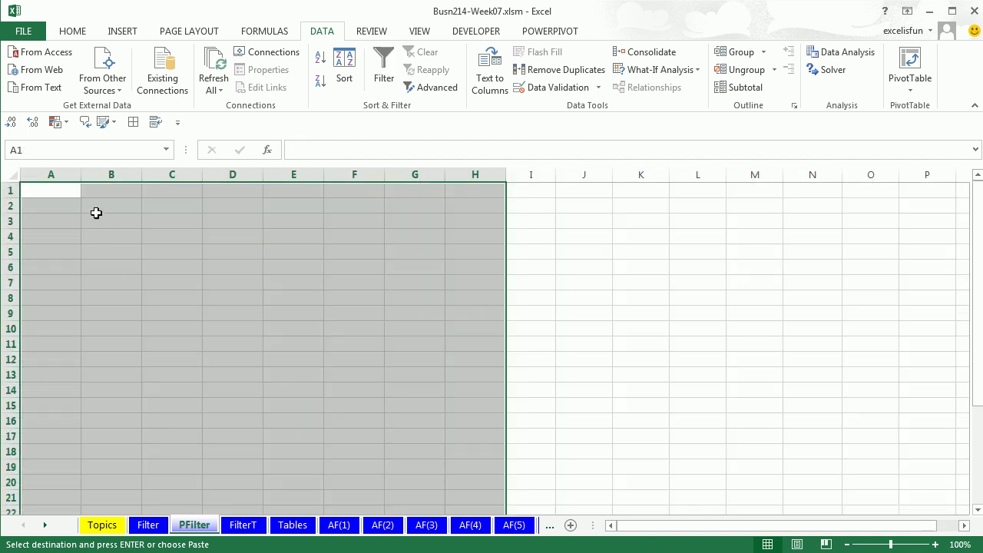
key("ctrl+v")
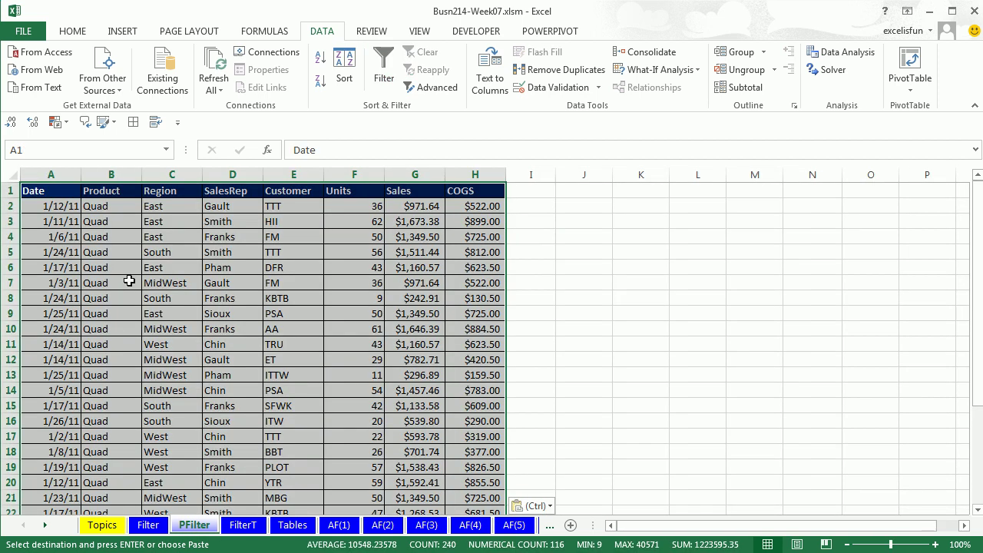
scroll(129, 281, "down", 6)
scroll(127, 281, "up", 5)
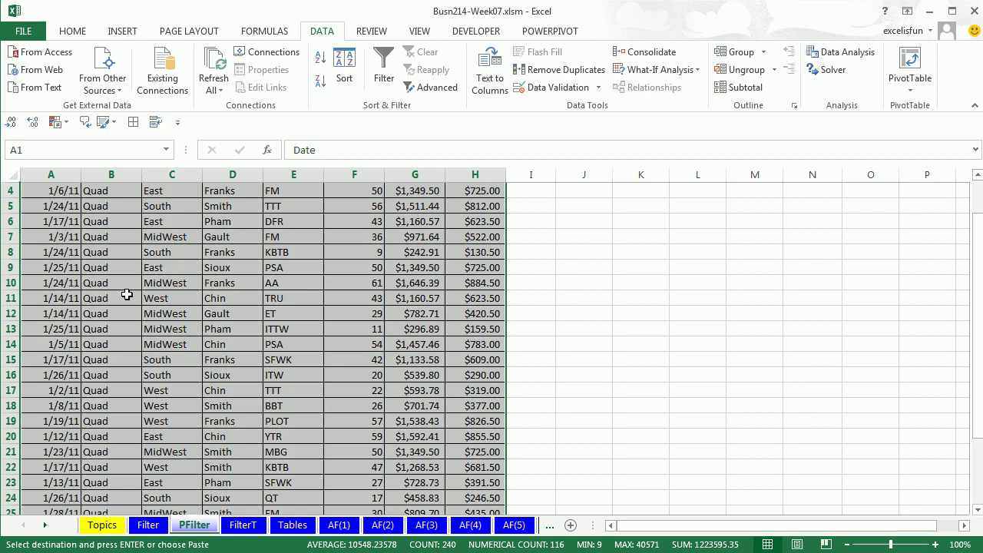
scroll(127, 295, "up", 1)
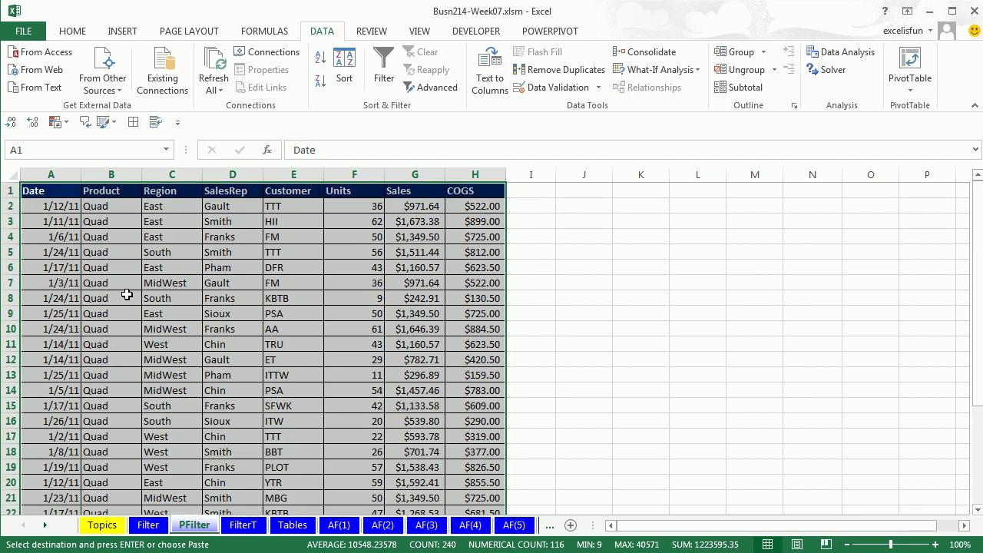
Step: Return to the Filter sheet and select cell B21 in the filtered data set
left_click(161, 525)
left_click(186, 332)
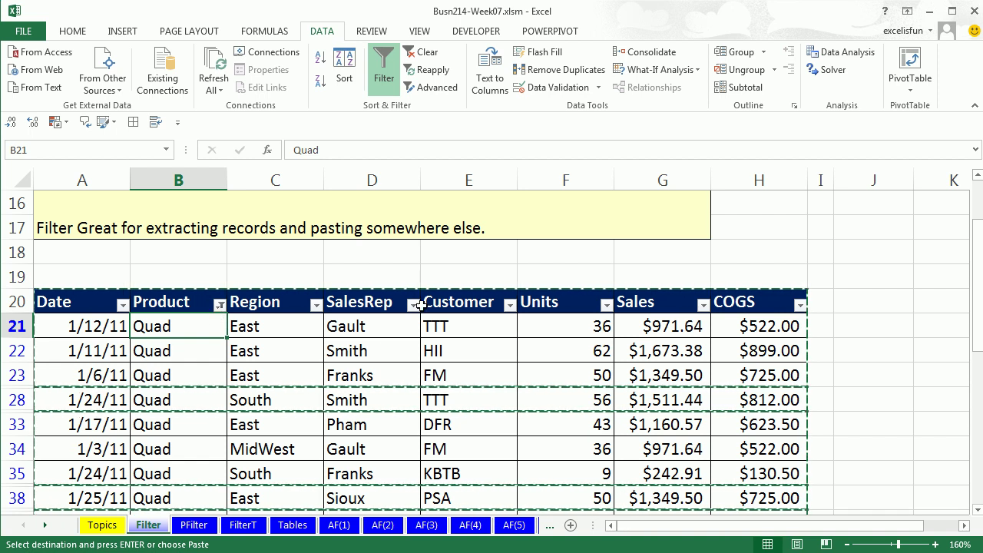
Step: Cancel the pending copy selection and clear the Quad filter so that all sales records are shown
left_click(219, 304)
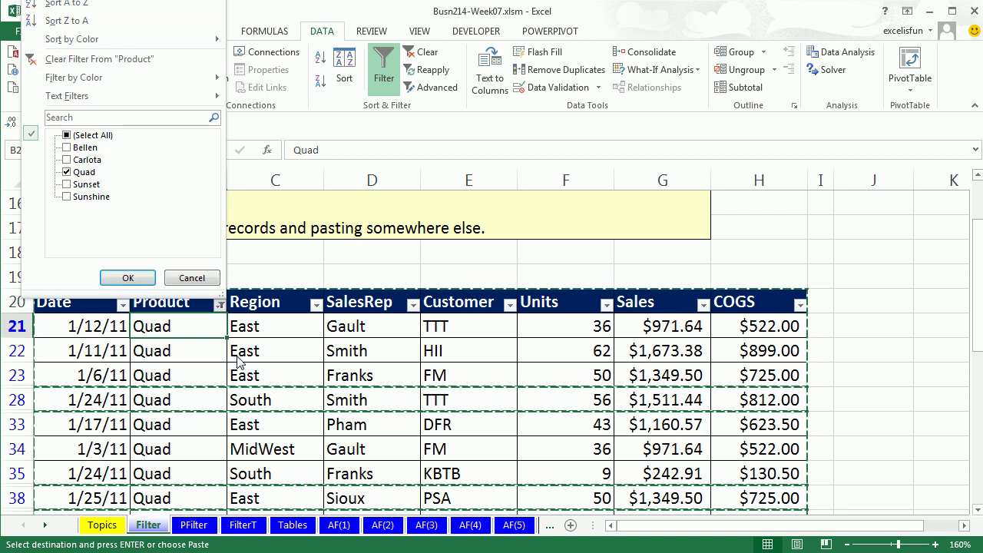
left_click(285, 321)
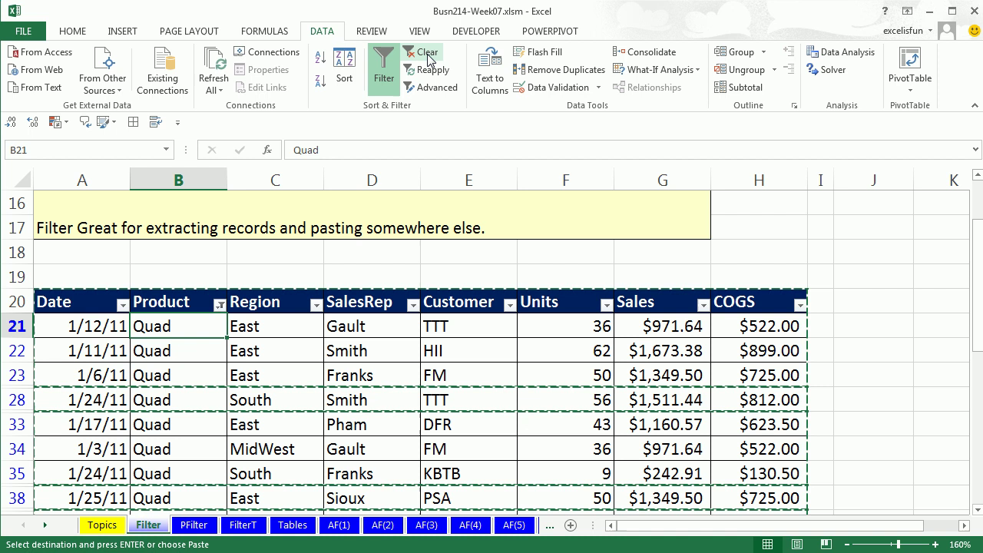
key("Escape")
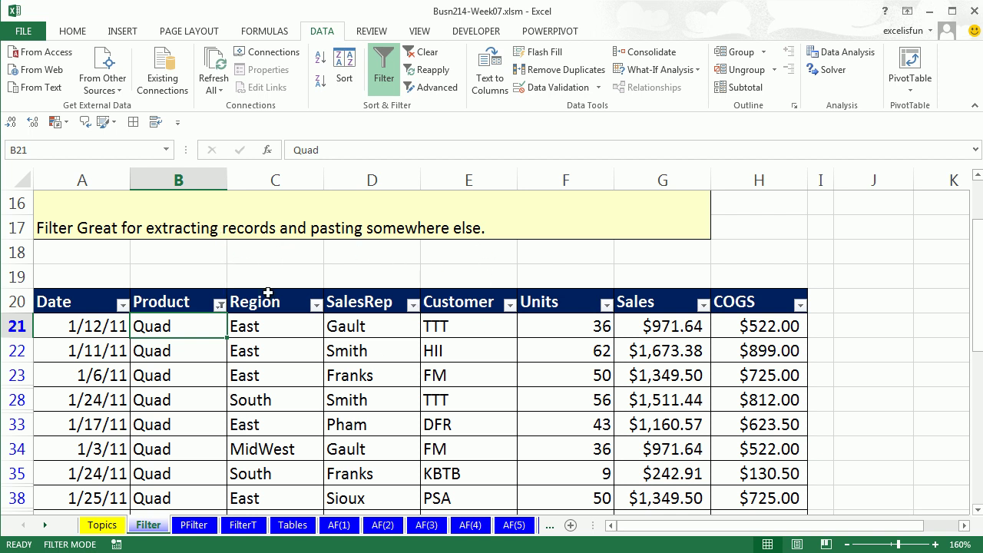
left_click(384, 64)
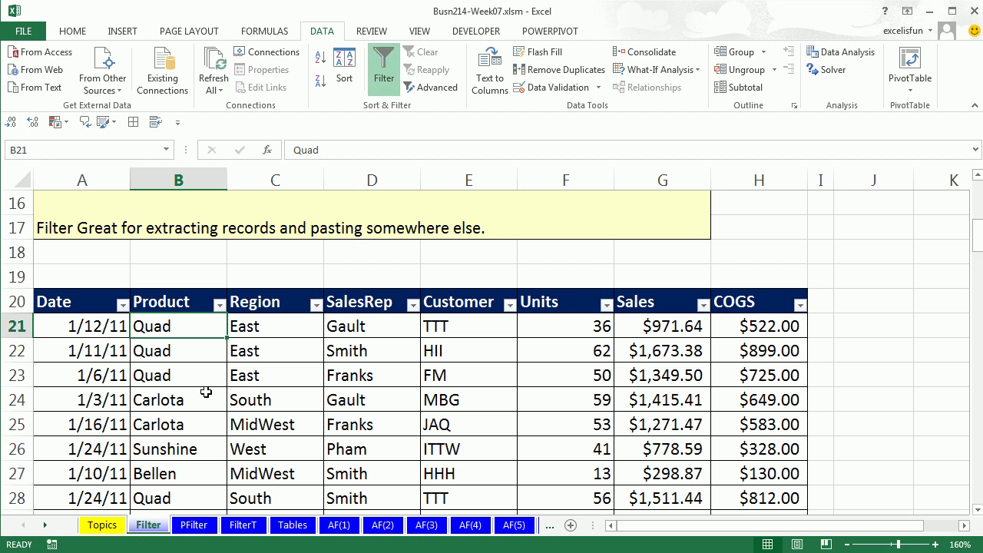
Step: Filter the Product column of the full data set to Quad once more
left_click(220, 305)
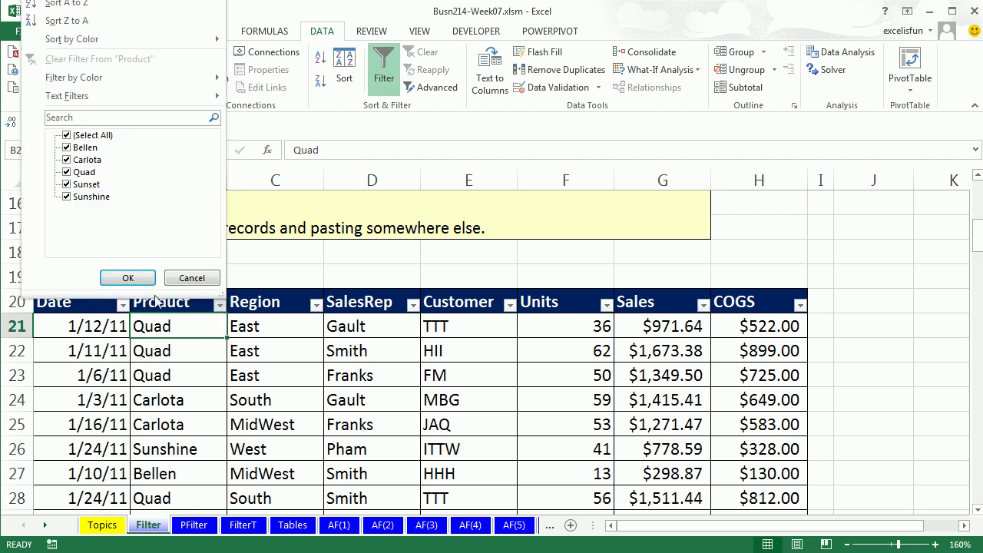
left_click(67, 135)
left_click(66, 172)
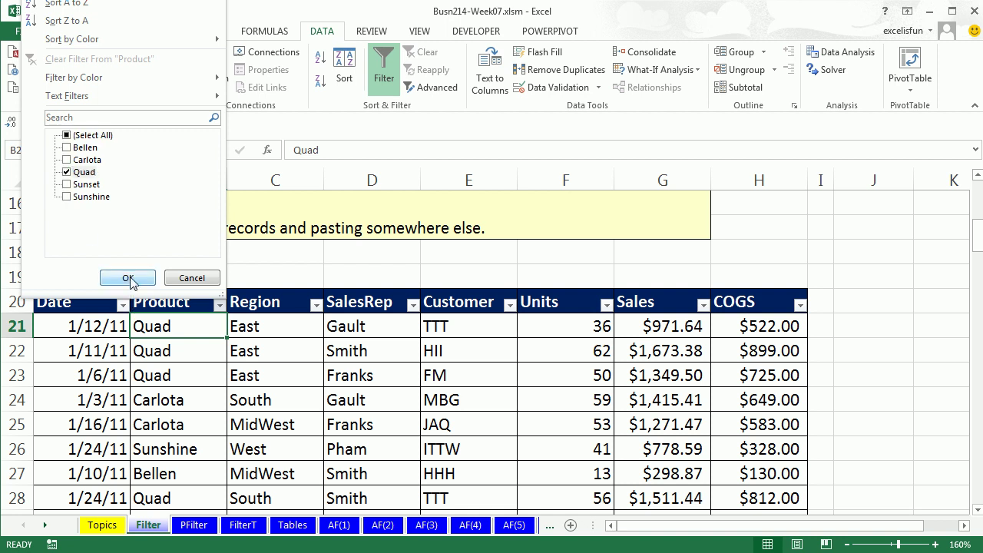
left_click(129, 278)
Step: Toggle the Filter off and back on to remove the Quad criterion from the data set
key("ctrl+shift+l")
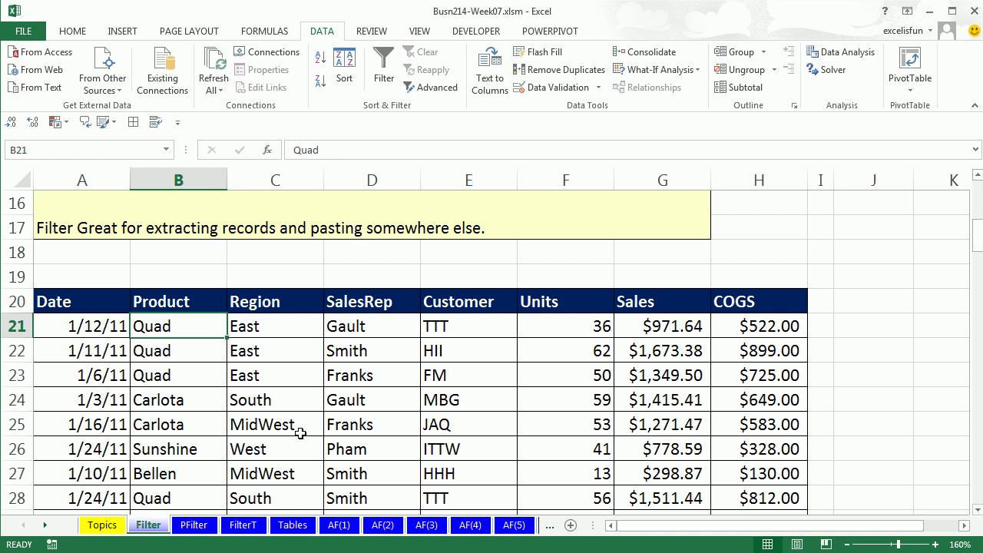
key("ctrl+shift+l")
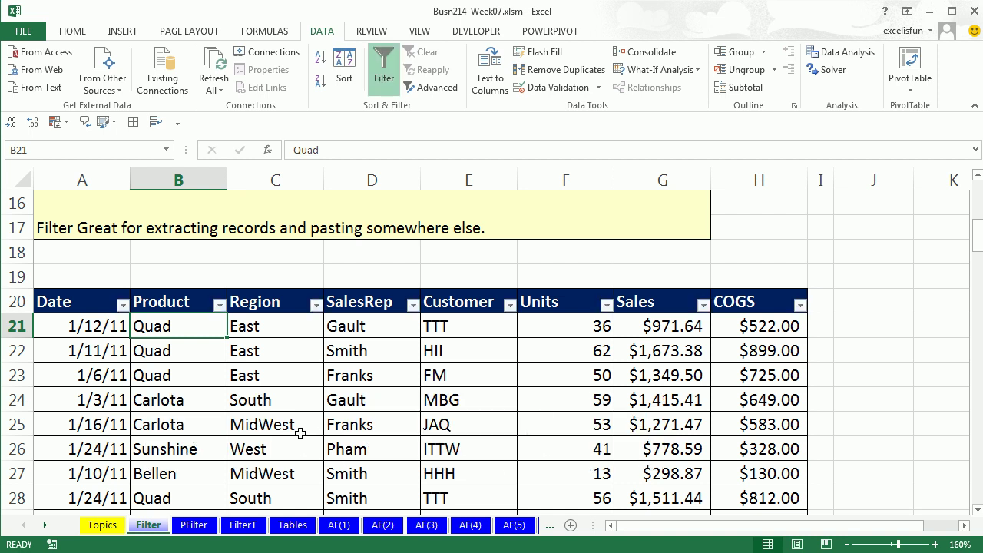
key("ctrl+shift+l")
key("ctrl+shift+l")
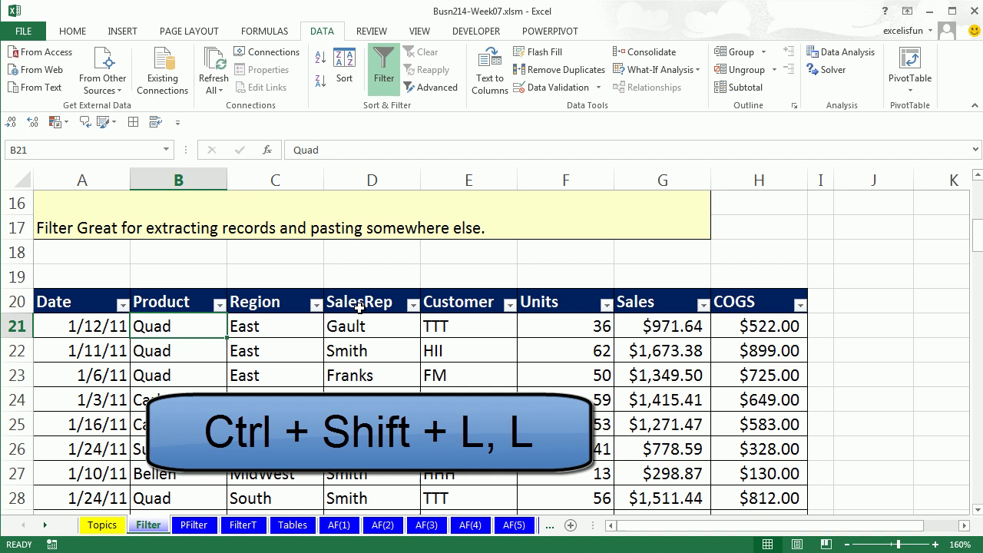
Step: Filter the Date column with a Between filter for dates from 1/5/2011 through 1/20/2011, inclusive
scroll(317, 348, "up", 4)
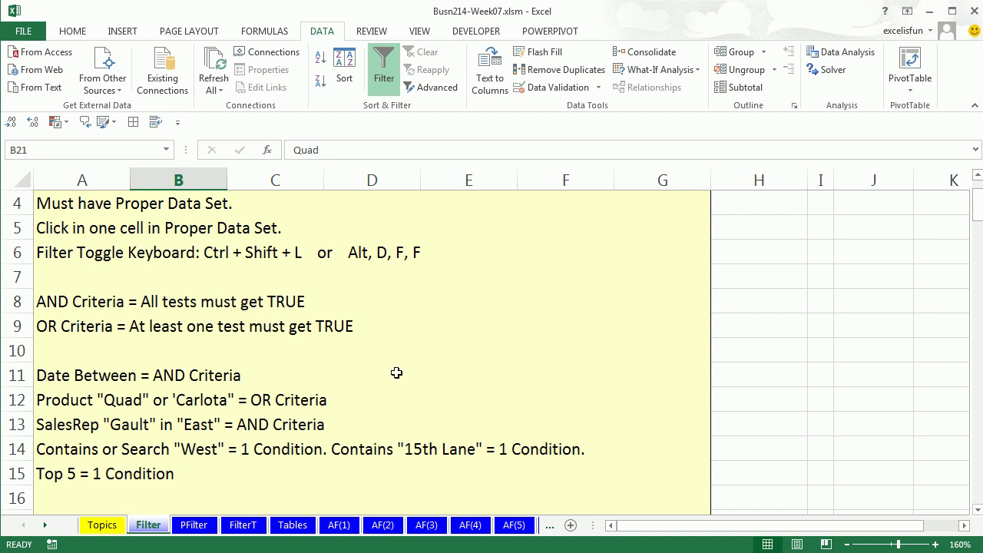
scroll(396, 373, "down", 2)
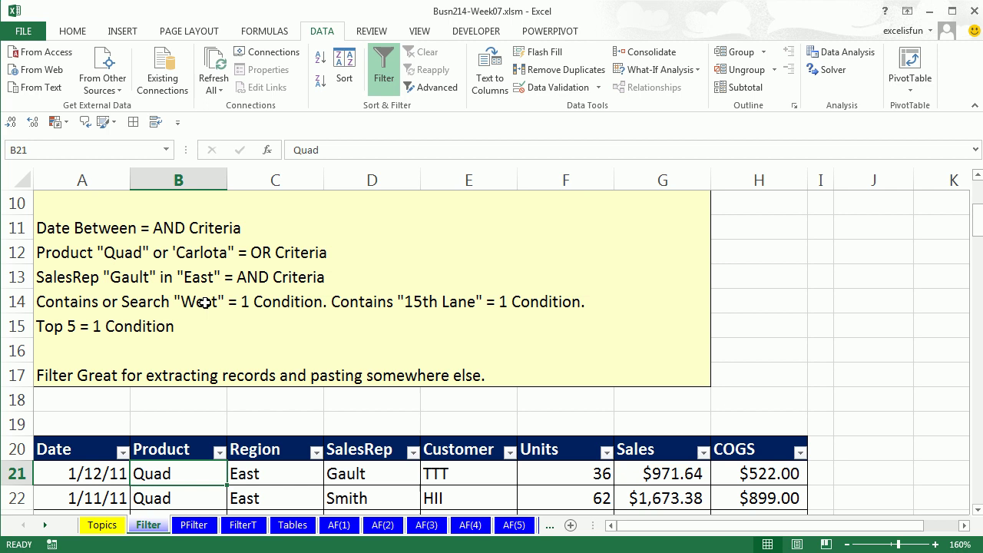
scroll(198, 301, "down", 3)
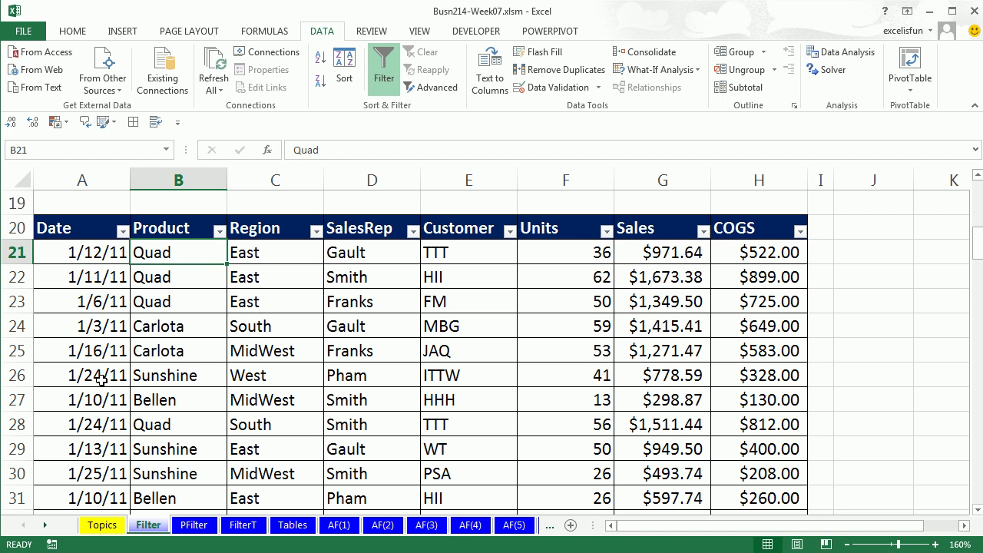
left_click(125, 231)
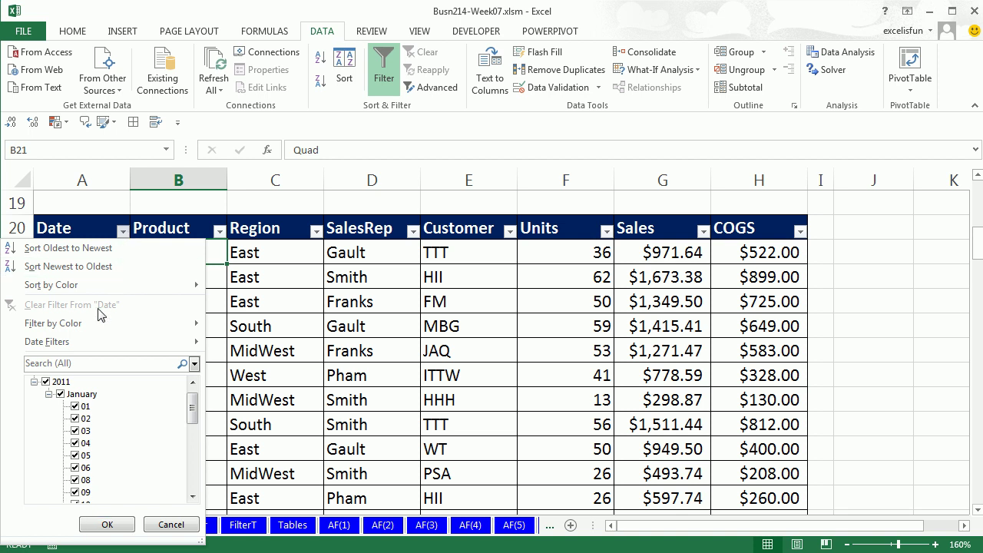
mouse_move(95, 347)
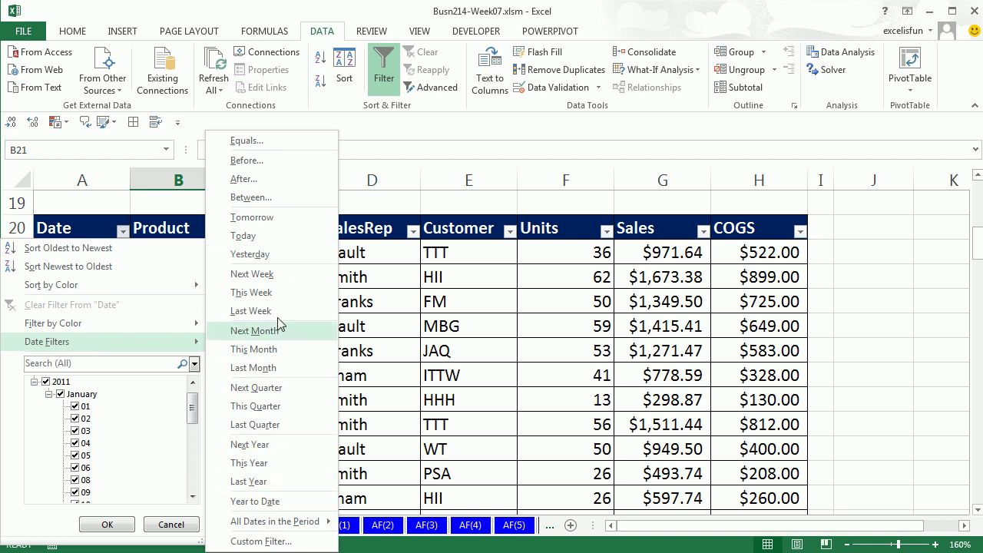
left_click(268, 201)
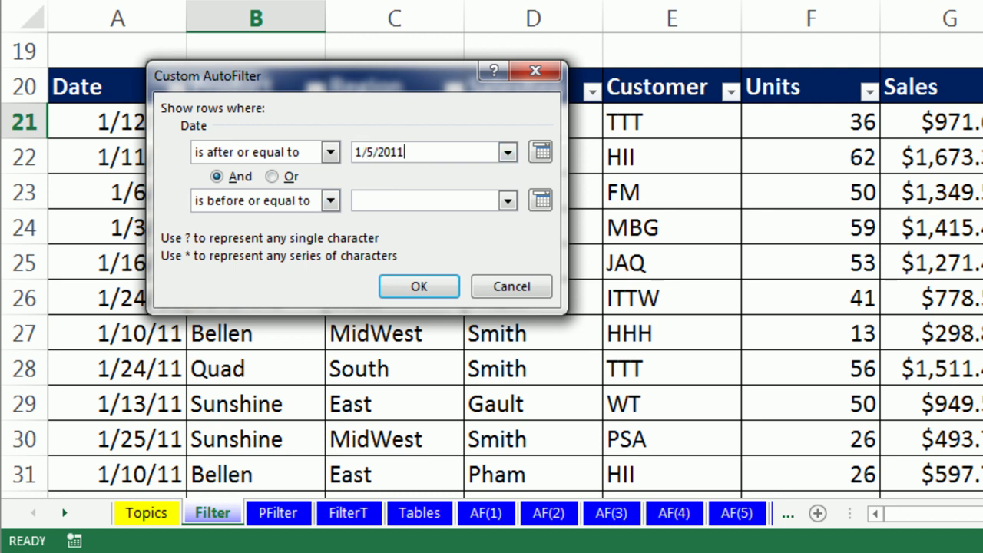
key("Tab")
key("Tab")
key("Tab")
key("Tab")
type("1/20/20")
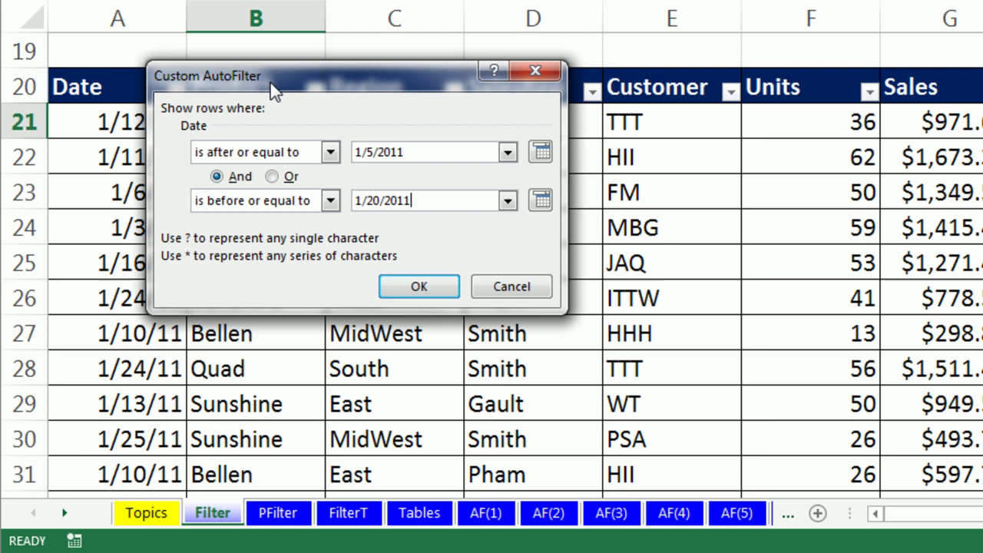
left_click_drag(274, 93, 430, 111)
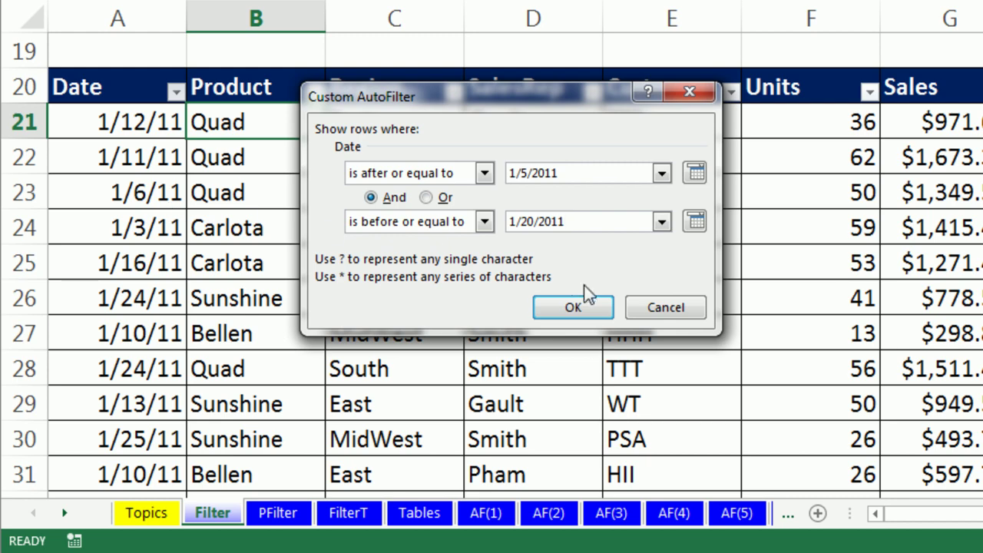
left_click(574, 308)
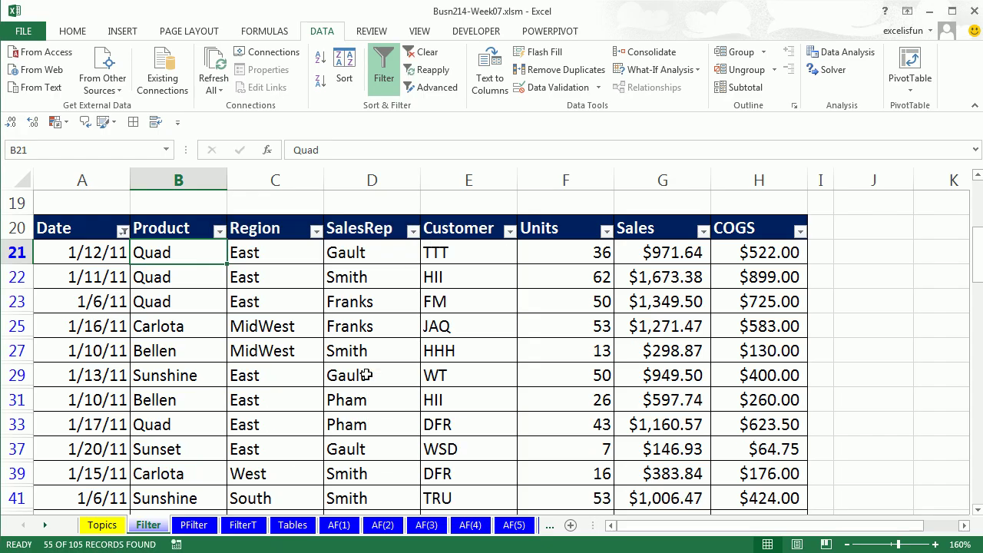
Step: Copy the date-filtered data set with its headers and paste it at A32 of the PFilter sheet, below the Quad records
key("ctrl+shift+8")
key("ctrl+c")
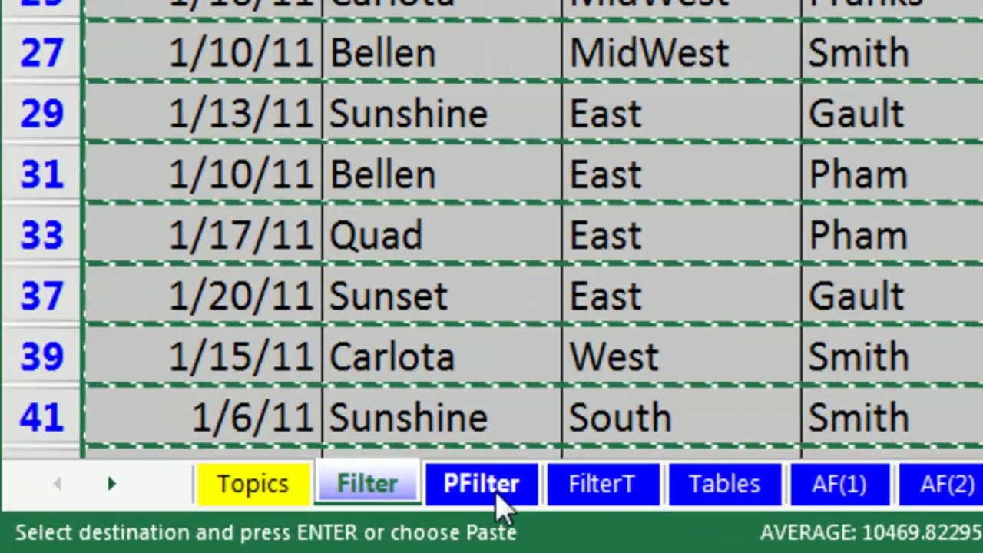
left_click(496, 495)
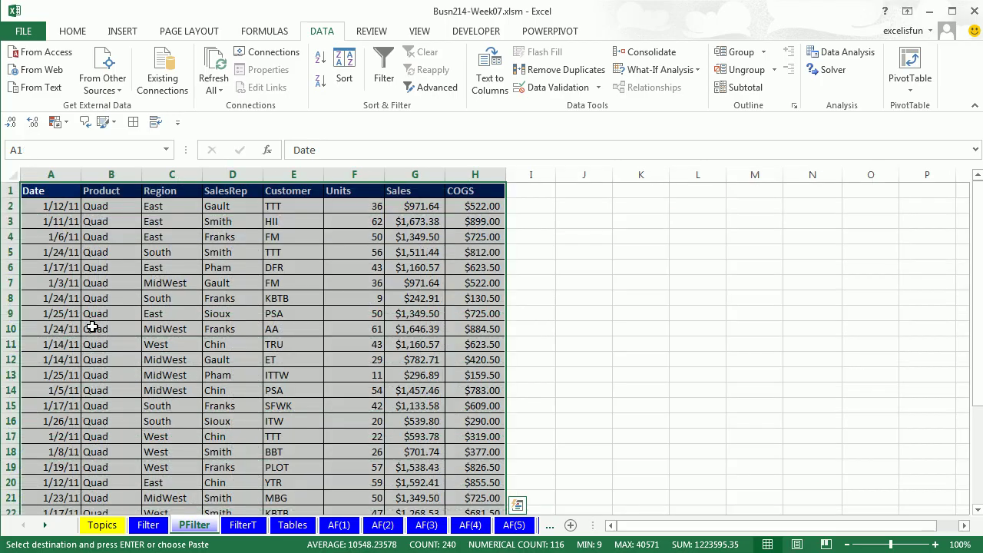
key("ctrl+Down")
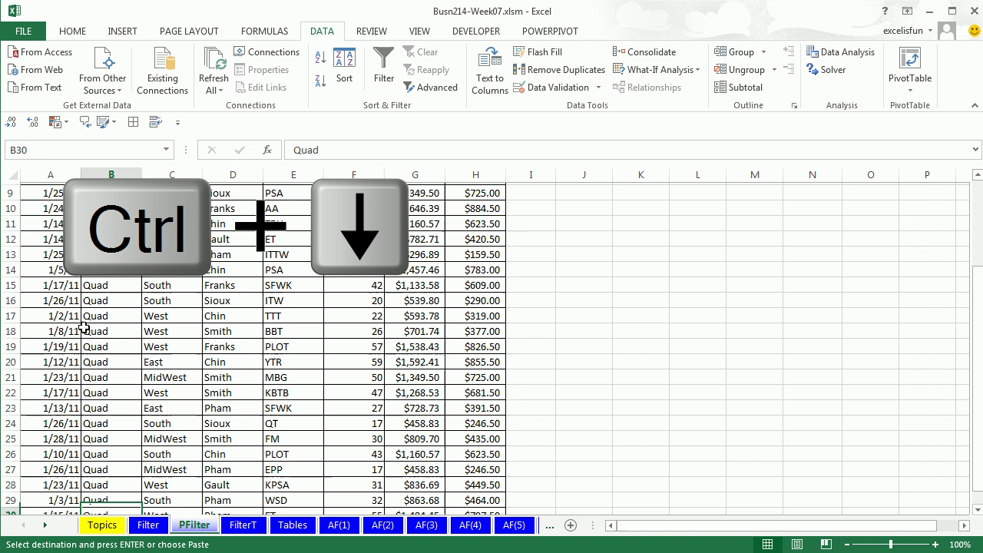
left_click(56, 394)
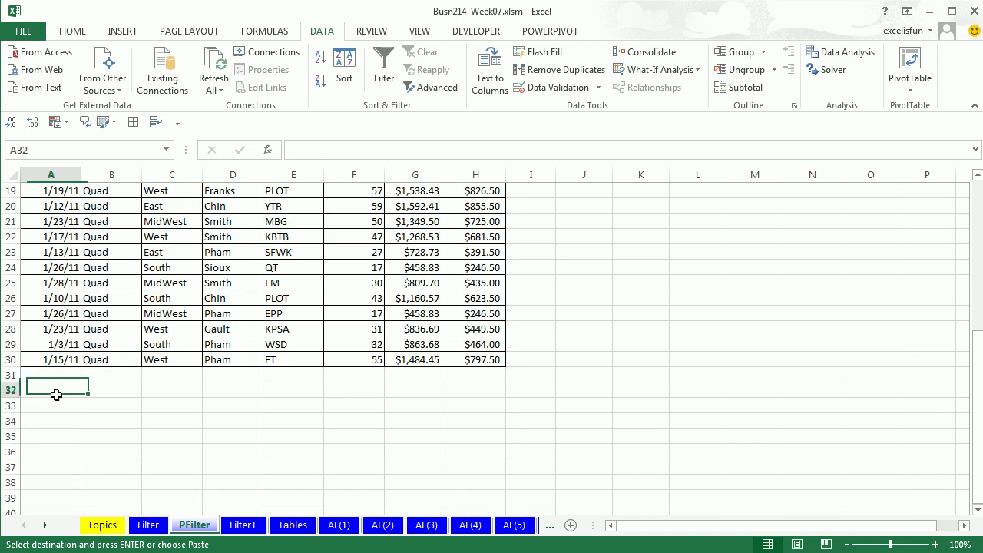
key("ctrl+v")
scroll(55, 395, "down", 4)
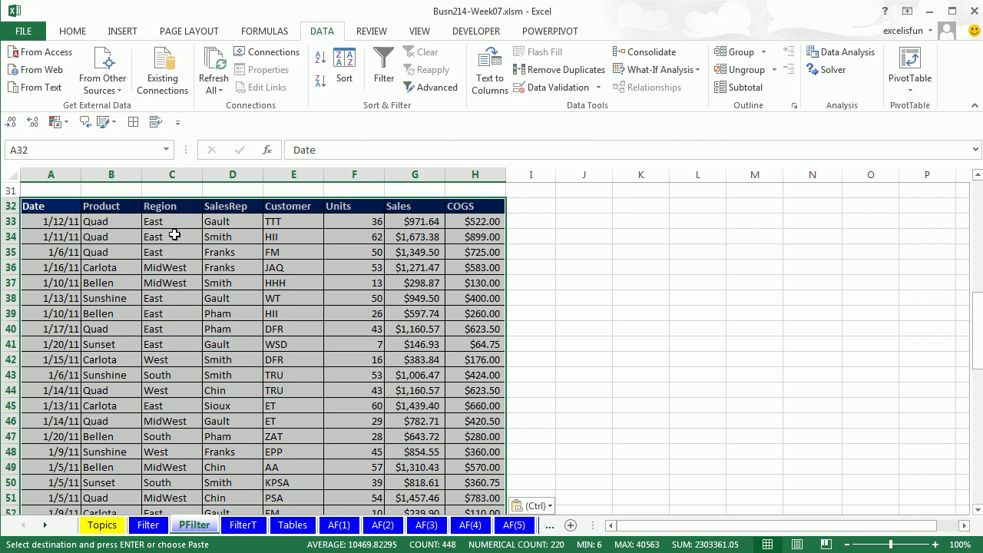
Step: Return to the Filter sheet and clear the date criteria by toggling the Filter off and on from within the data set
left_click(150, 526)
left_click(177, 323)
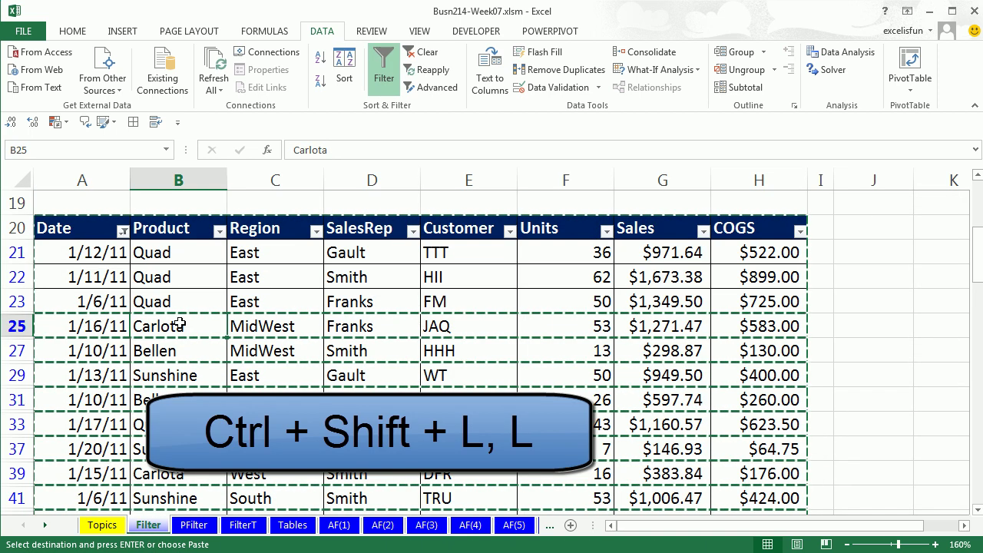
key("ctrl+shift+l")
key("ctrl+shift+l")
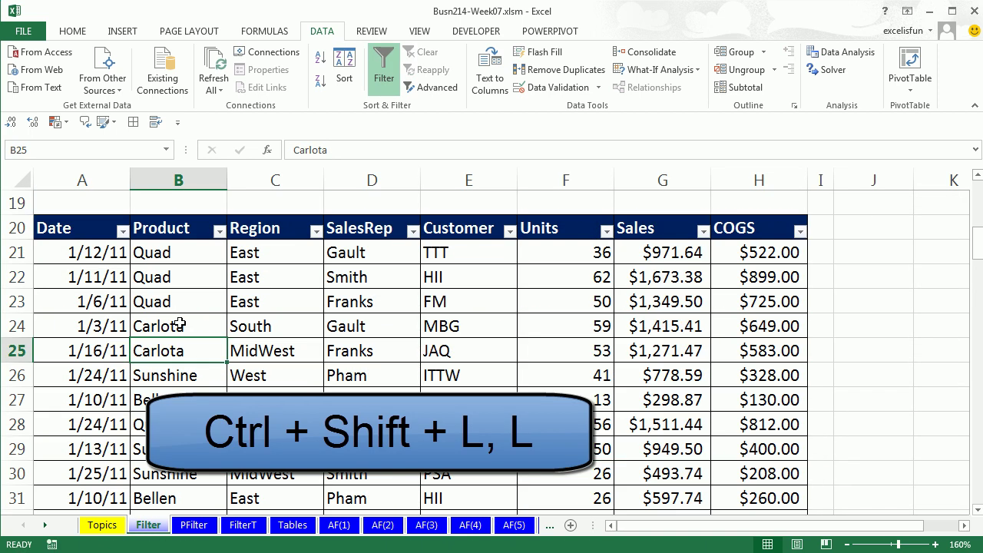
Step: Filter the Product column to show only the Carlota and Quad records
left_click(219, 230)
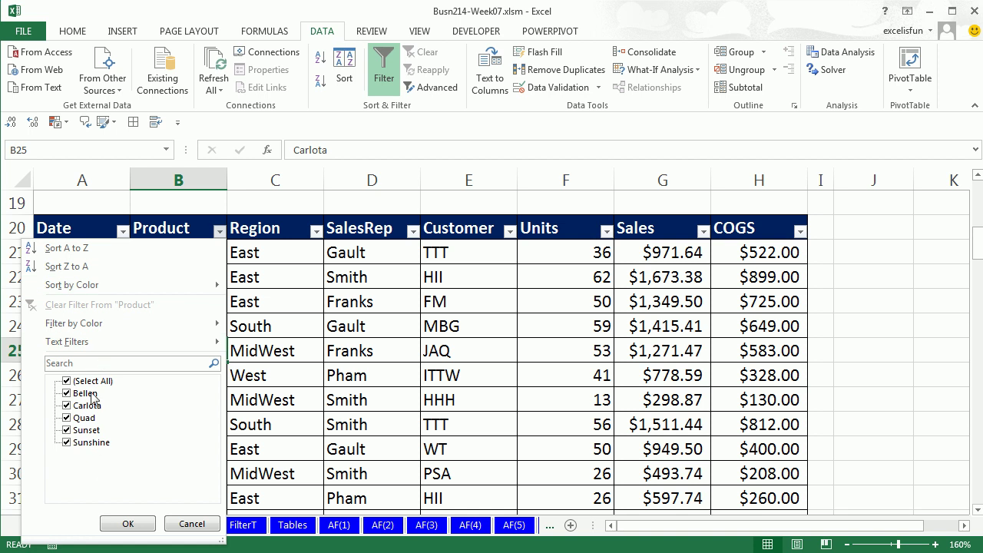
left_click(66, 382)
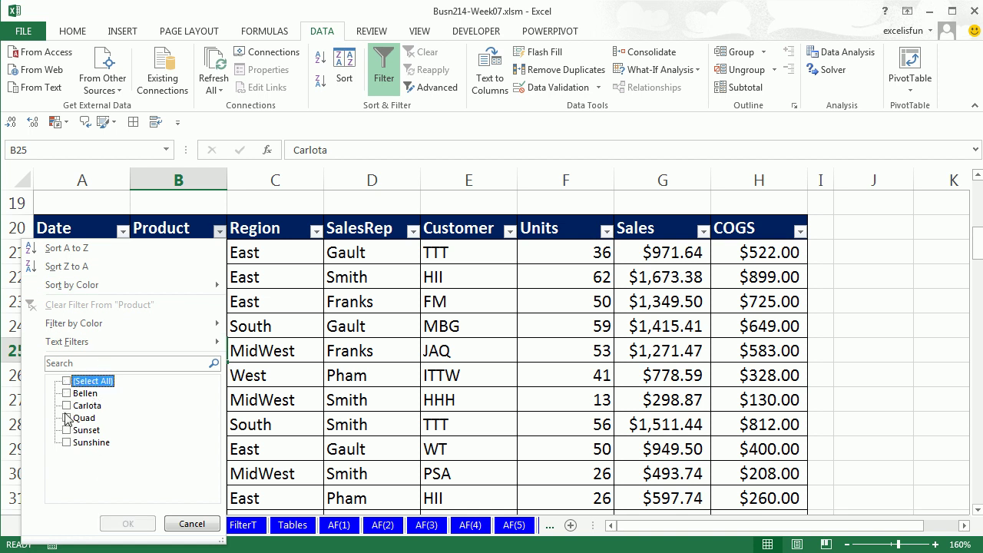
left_click(67, 405)
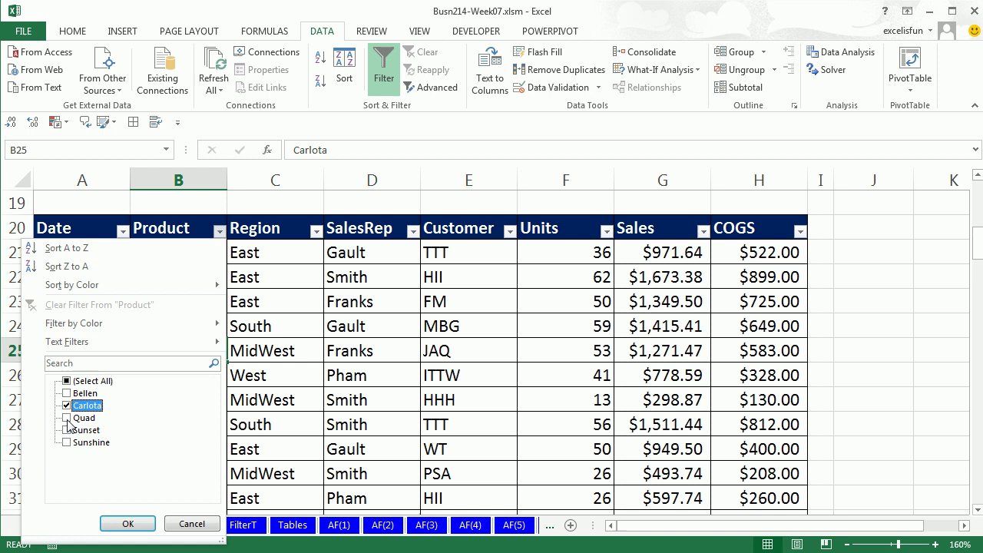
left_click(66, 418)
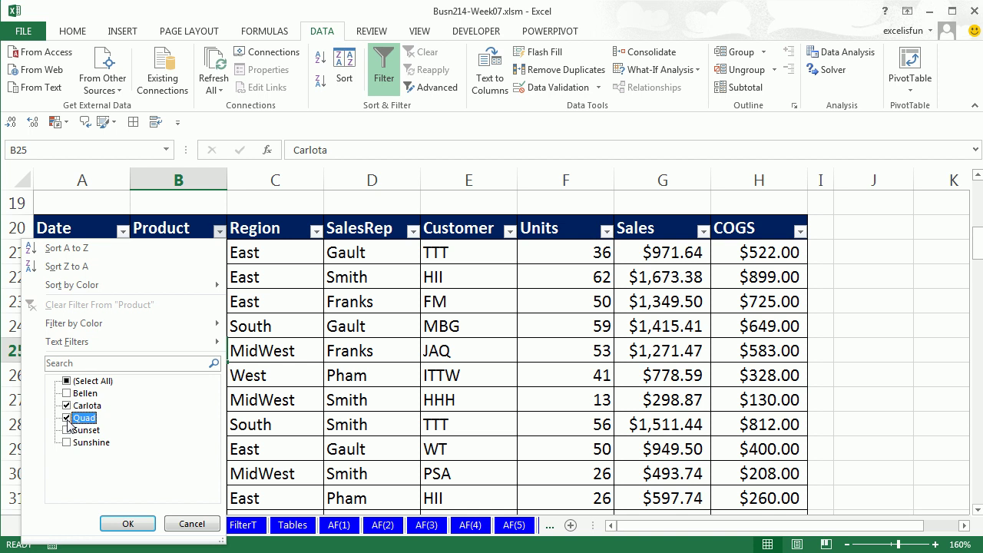
left_click(129, 525)
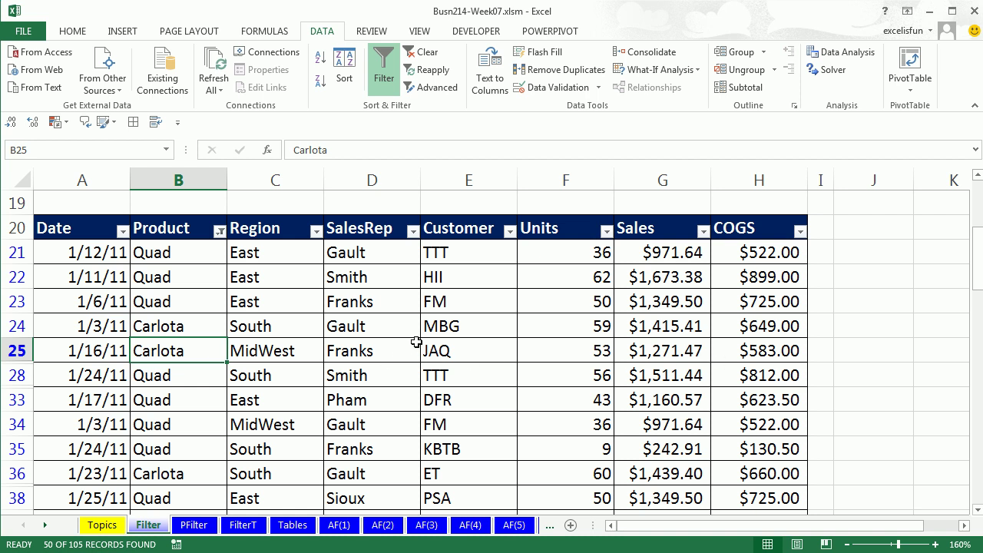
Step: Copy the Carlota and Quad records with headers, paste them on PFilter below the date-filtered extract, and return to the Filter sheet
key("ctrl+a")
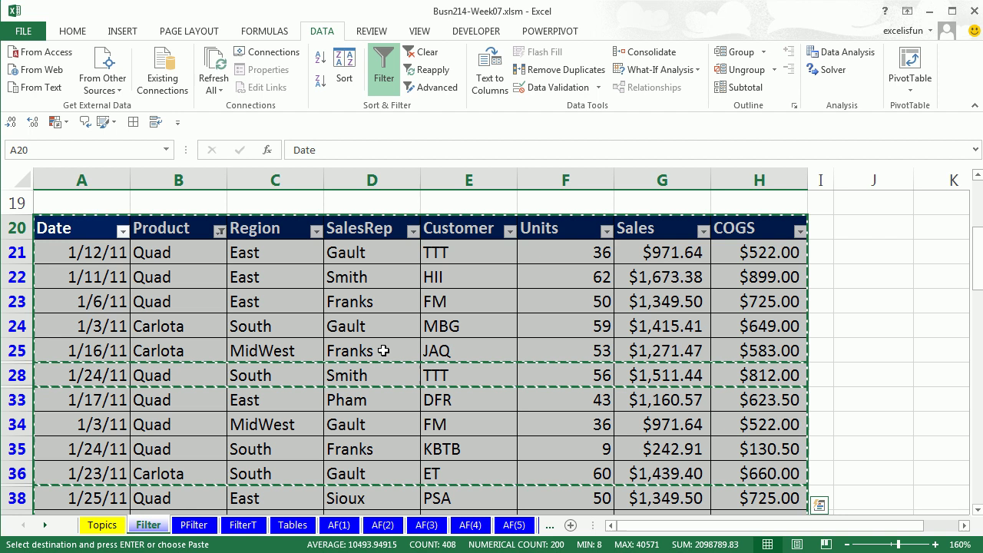
left_click(194, 524)
left_click(73, 330)
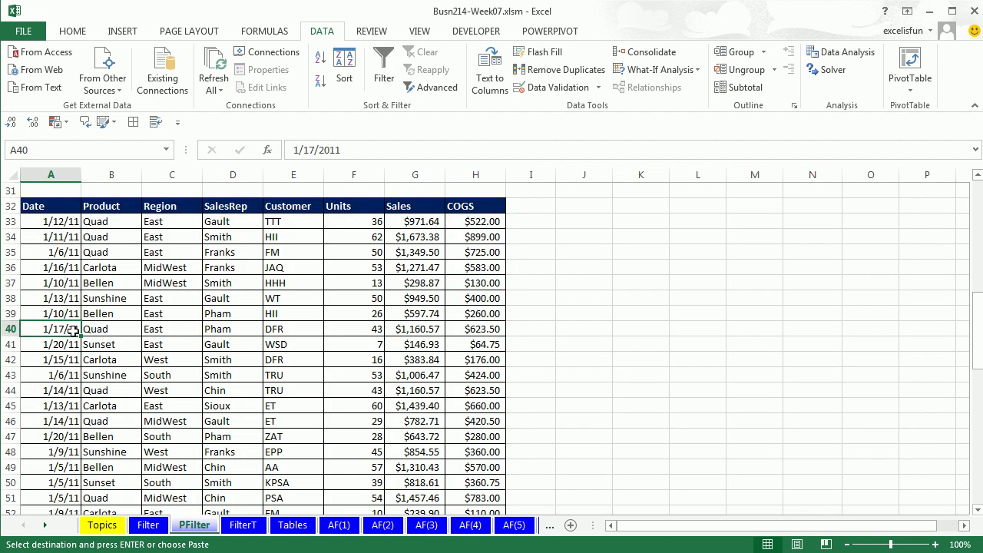
key("ctrl+Down")
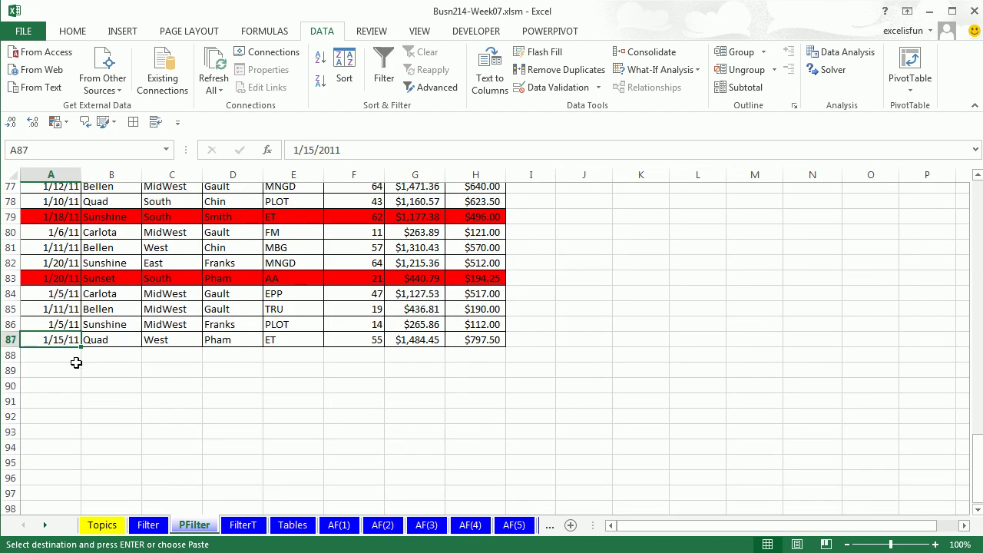
left_click(72, 374)
key("ctrl+v")
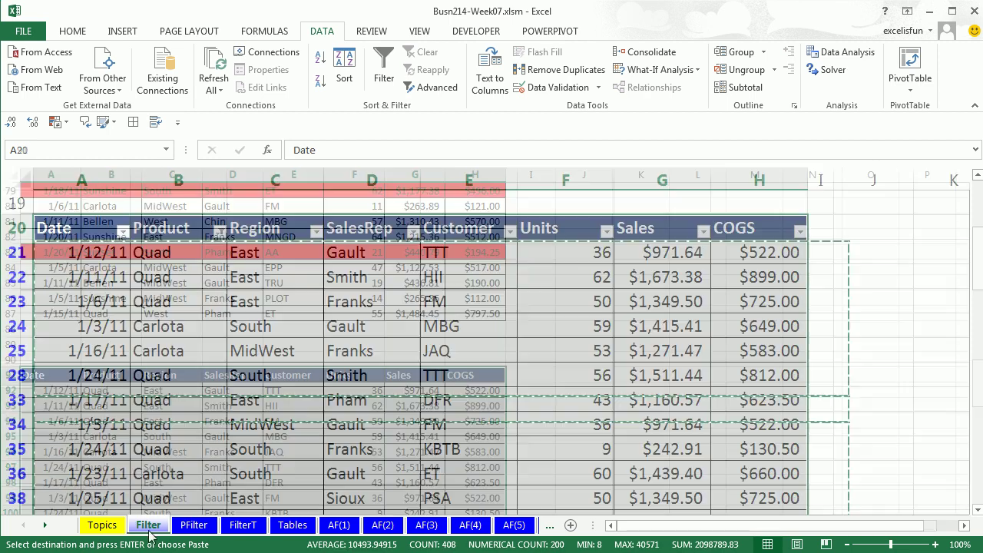
left_click(149, 524)
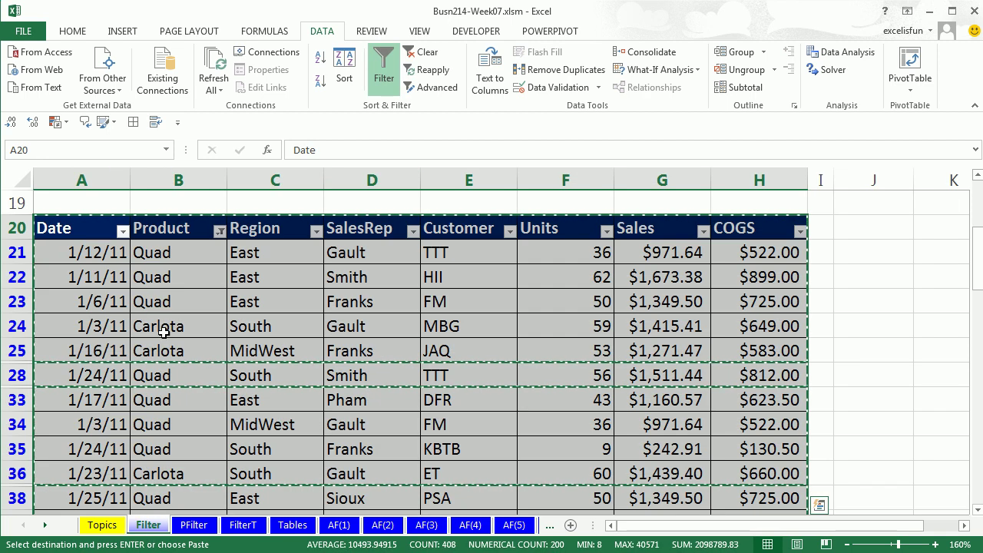
Step: Clear the product criteria and filter the SalesRep column to show only the sales rep listed in row 21
key("ctrl+shift+l")
key("ctrl+shift+l")
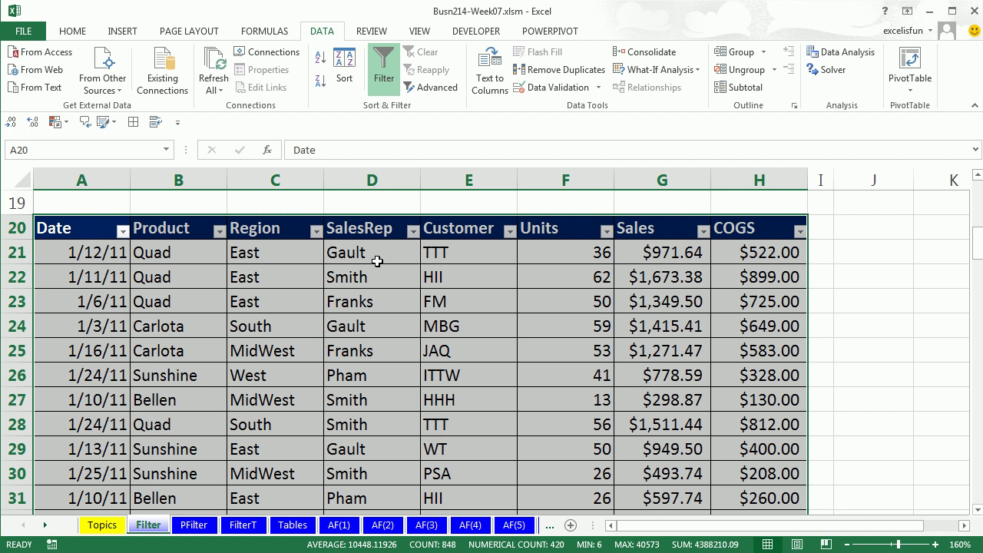
left_click(413, 231)
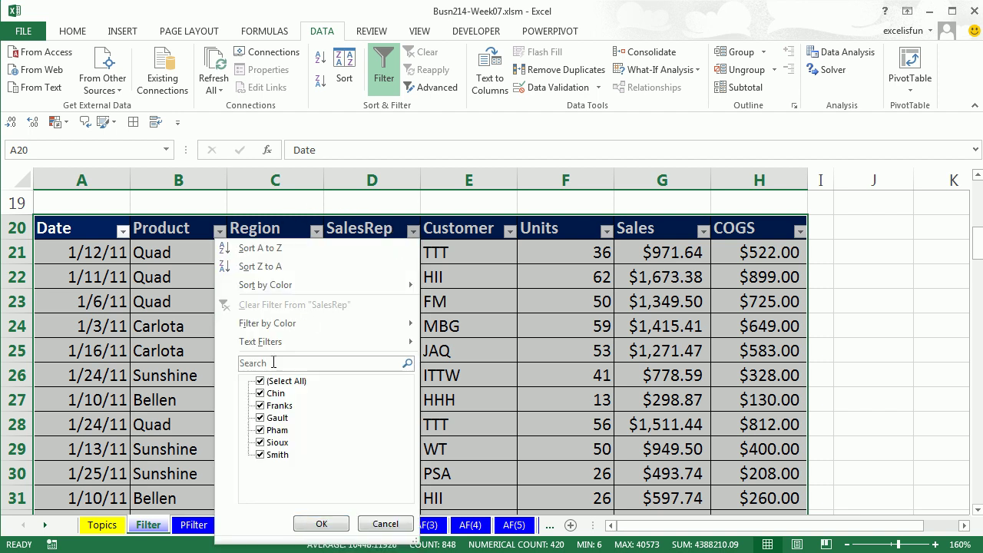
left_click(260, 380)
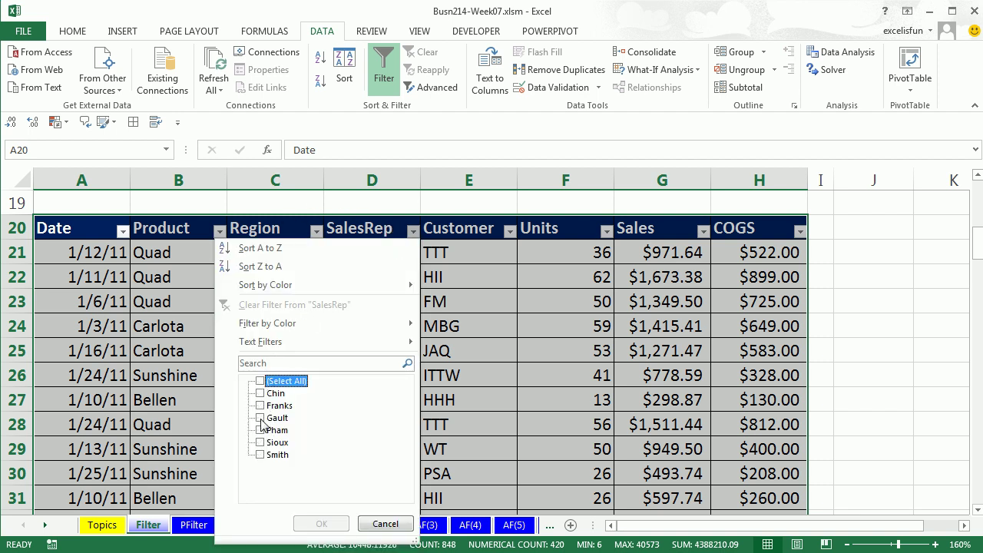
left_click(260, 418)
left_click(321, 524)
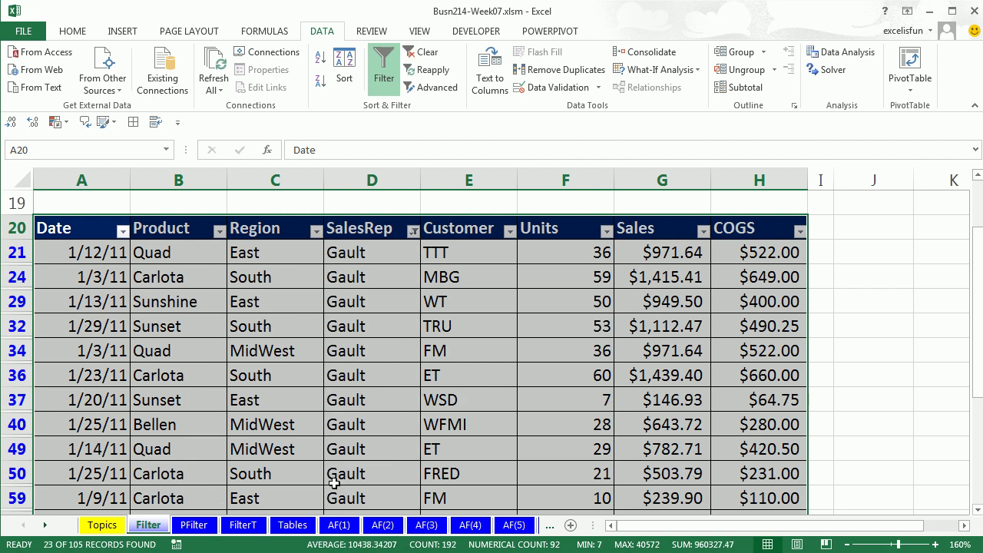
Step: Add an AND criterion by filtering the Region column to show only the East records
left_click(316, 230)
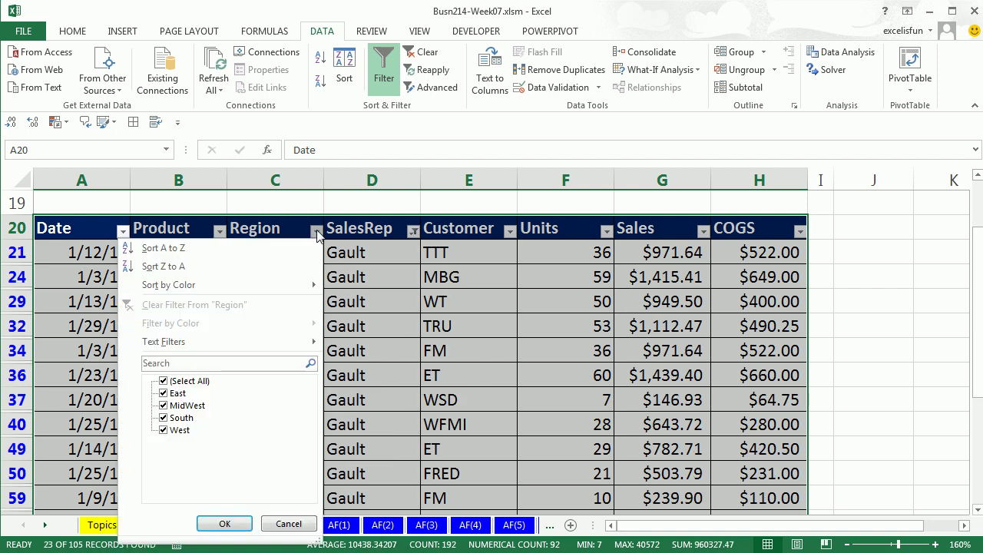
left_click(163, 382)
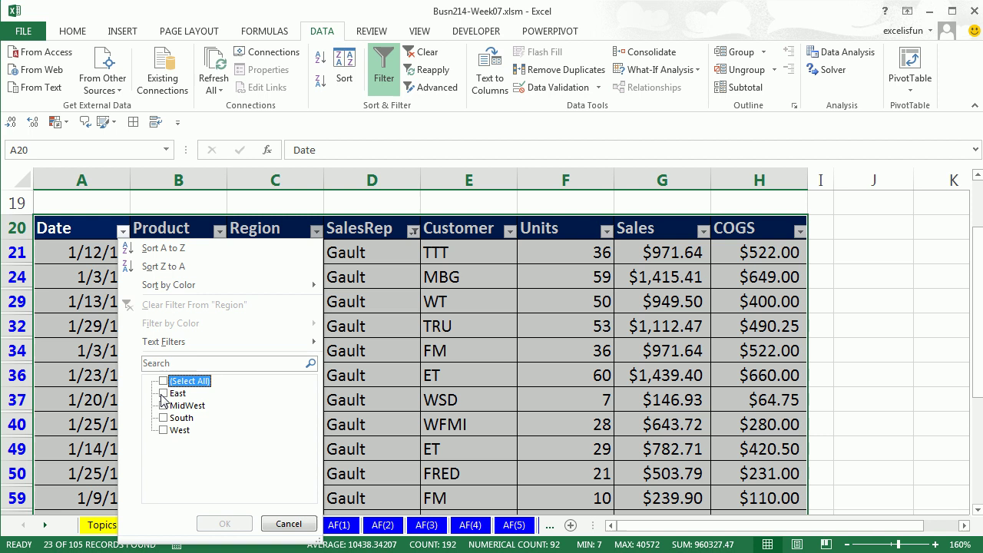
left_click(164, 393)
left_click(224, 523)
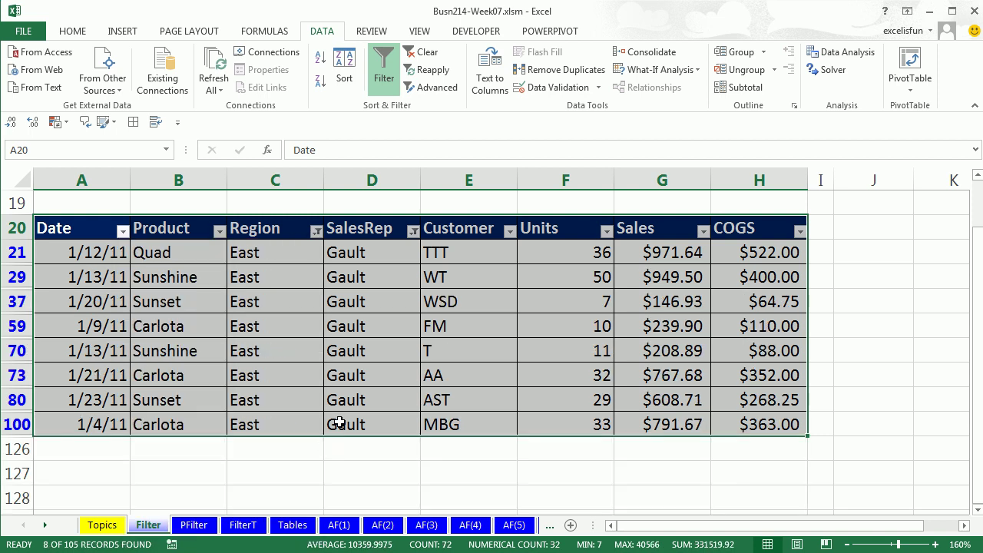
Step: Copy the East records for that sales rep with headers and paste them at A143 of the PFilter sheet
key("ctrl+c")
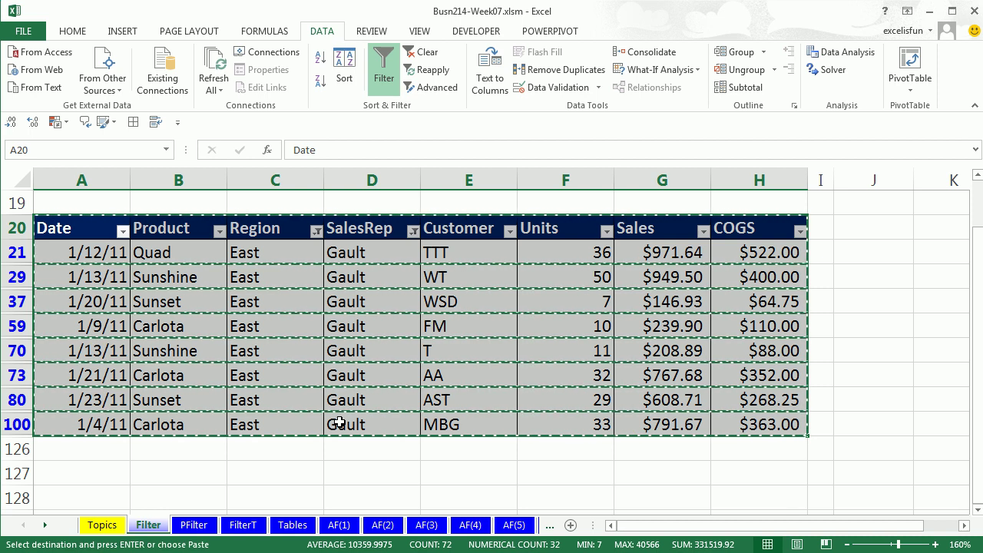
left_click(201, 526)
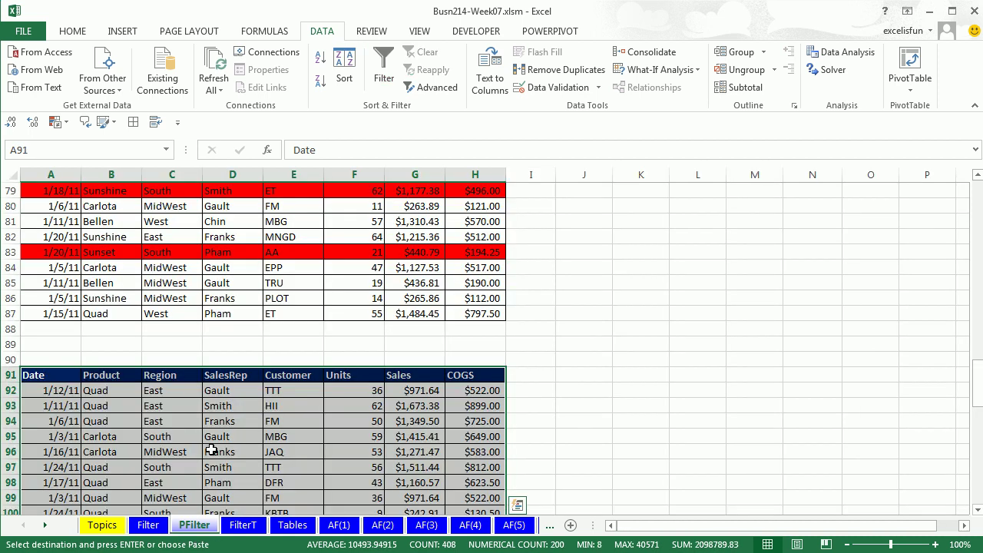
scroll(147, 414, "down", 7)
left_click(60, 390)
key("ctrl+Down")
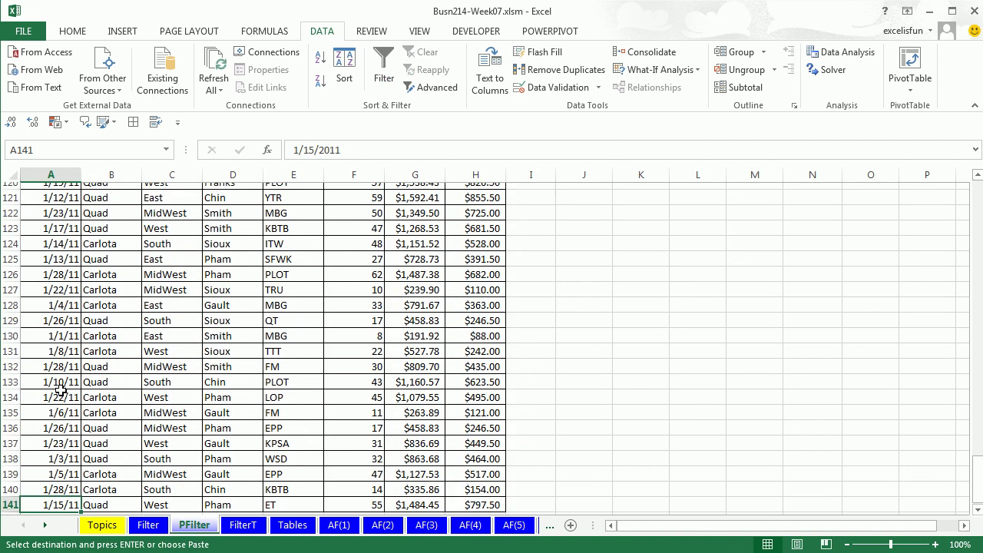
scroll(70, 391, "down", 3)
left_click(71, 393)
key("ctrl+v")
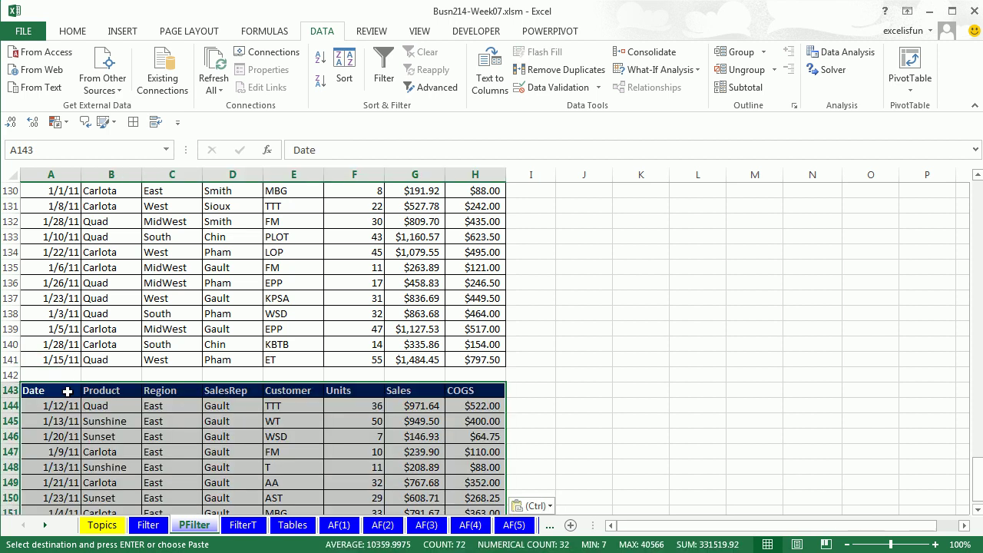
scroll(65, 397, "down", 3)
left_click(46, 410)
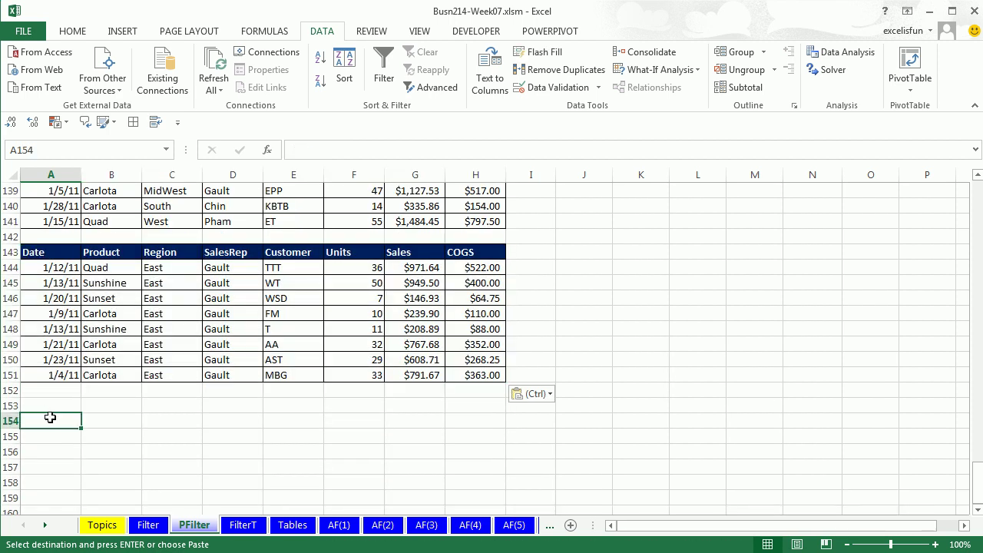
Step: Return to the Filter sheet and clear the region and sales rep criteria by toggling the Filter off and on
left_click(148, 525)
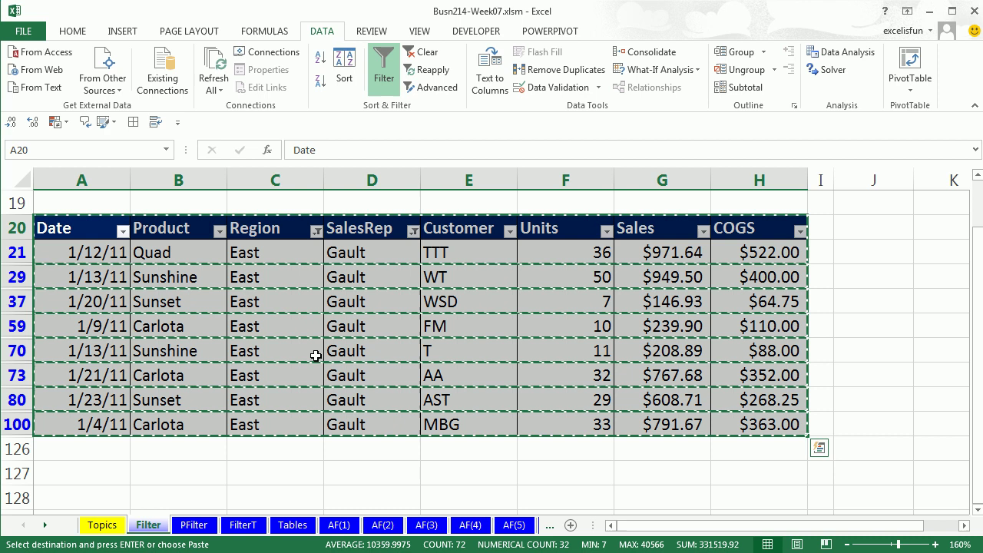
key("Escape")
key("ctrl+shift+l")
key("ctrl+shift+l")
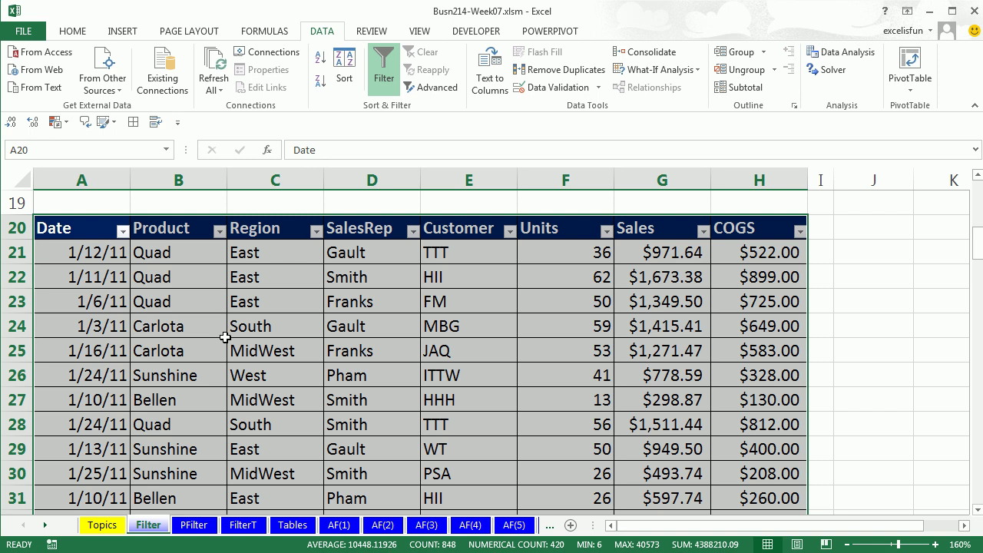
Step: Turn on the Filter on the FilterT sheet and show only records whose Address contains "15th Lane"
left_click(245, 525)
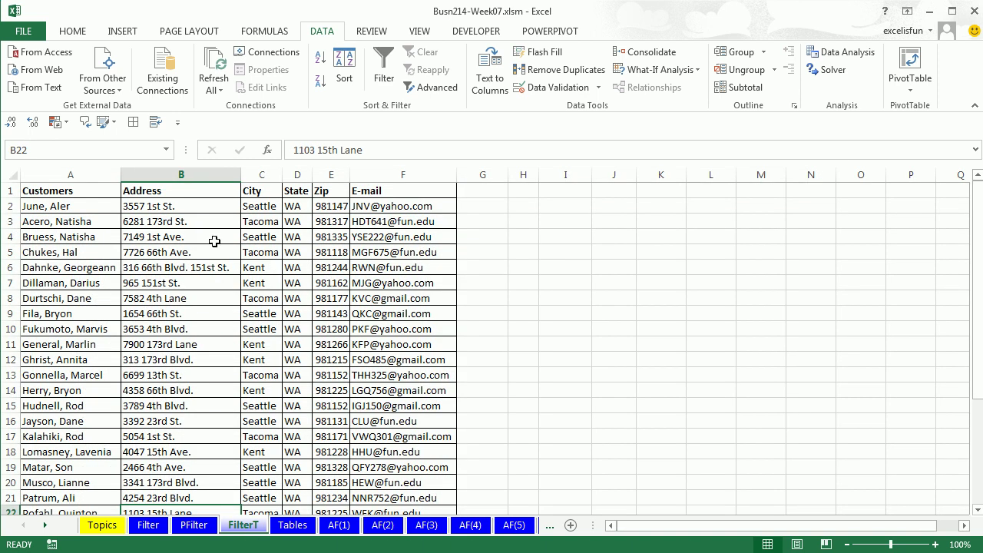
key("ctrl+shift+l")
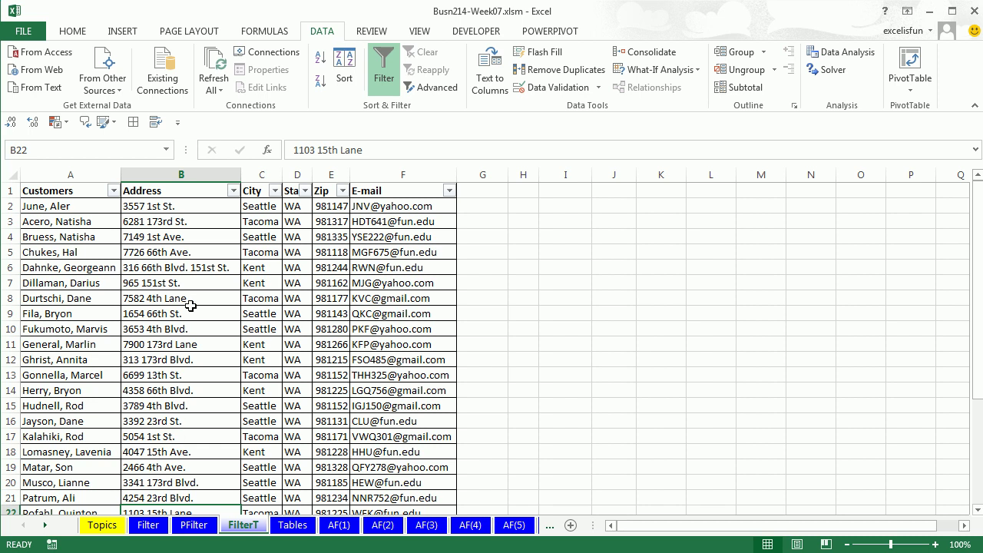
left_click(233, 191)
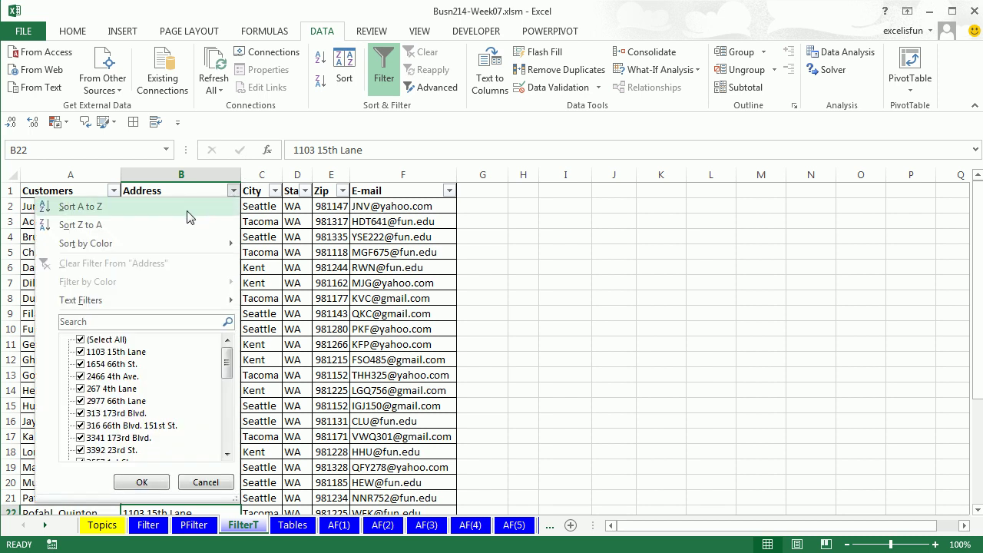
mouse_move(110, 306)
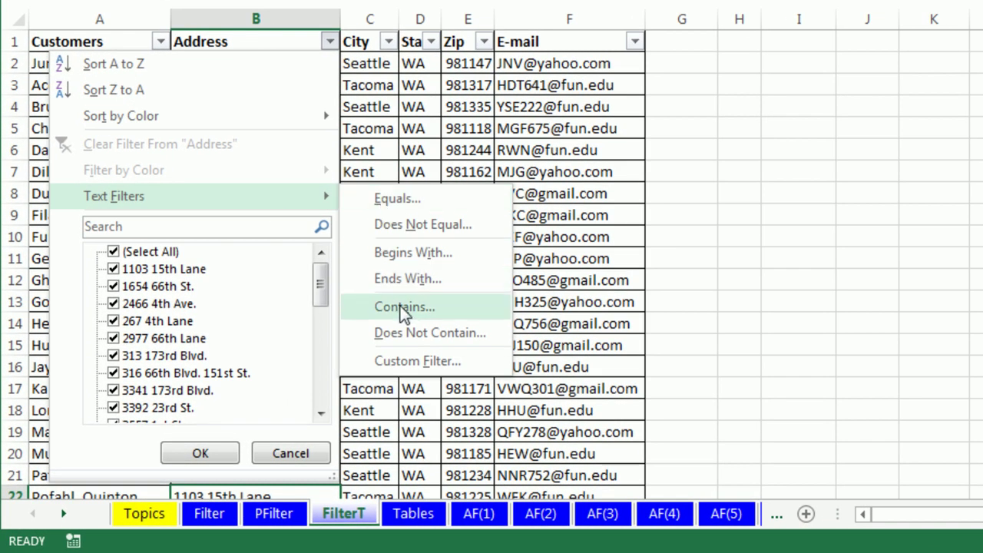
left_click(401, 308)
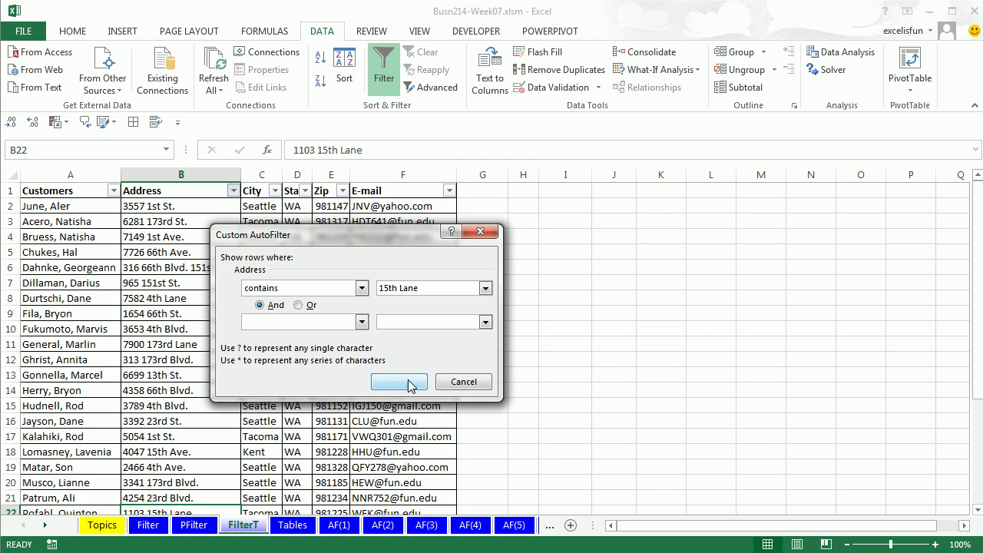
left_click(400, 381)
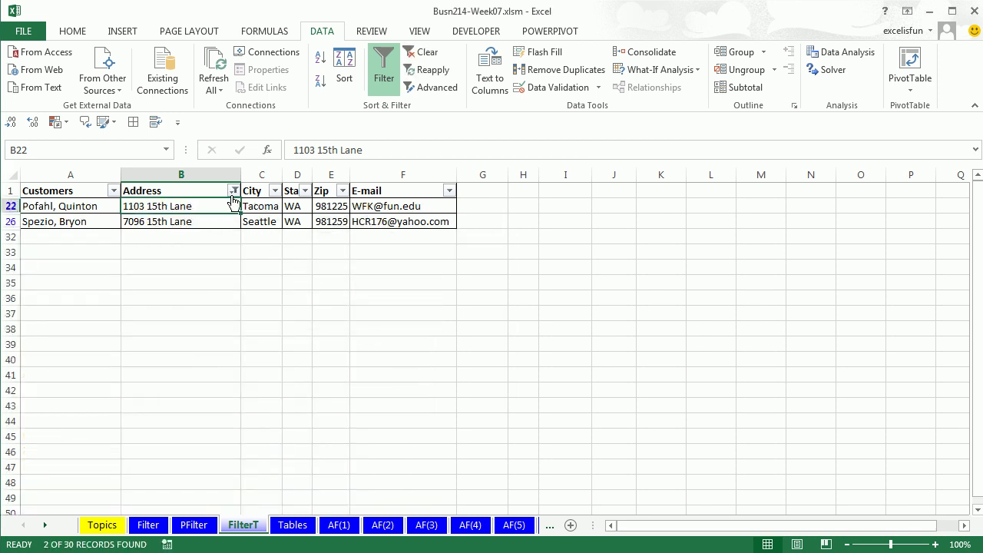
Step: Clear the Address criterion on the FilterT sheet by toggling the Filter off and on
mouse_move(233, 201)
key("ctrl+shift+l")
key("ctrl+shift+l")
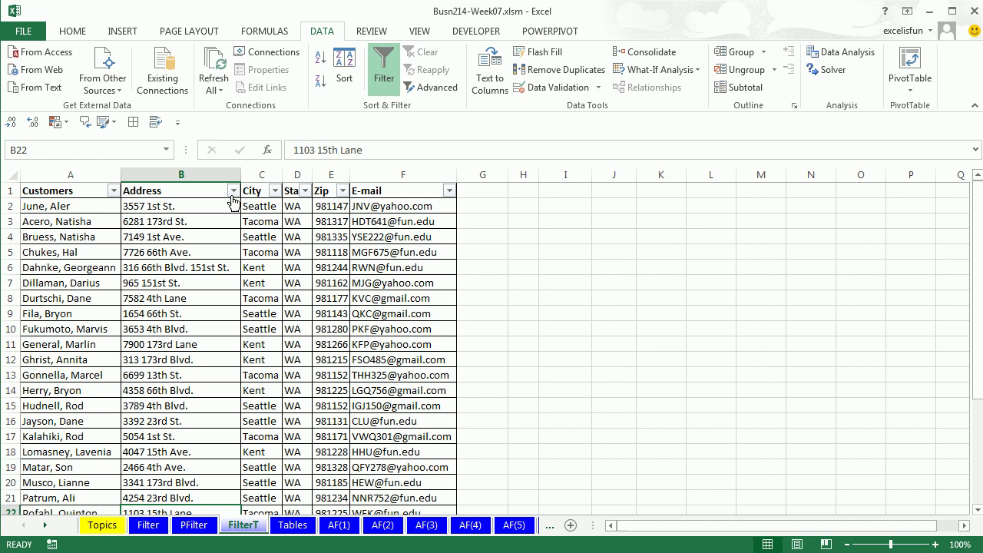
Step: Filter the Address column by searching its filter list for "15th l", and turn the Filter off after viewing the records
left_click(234, 190)
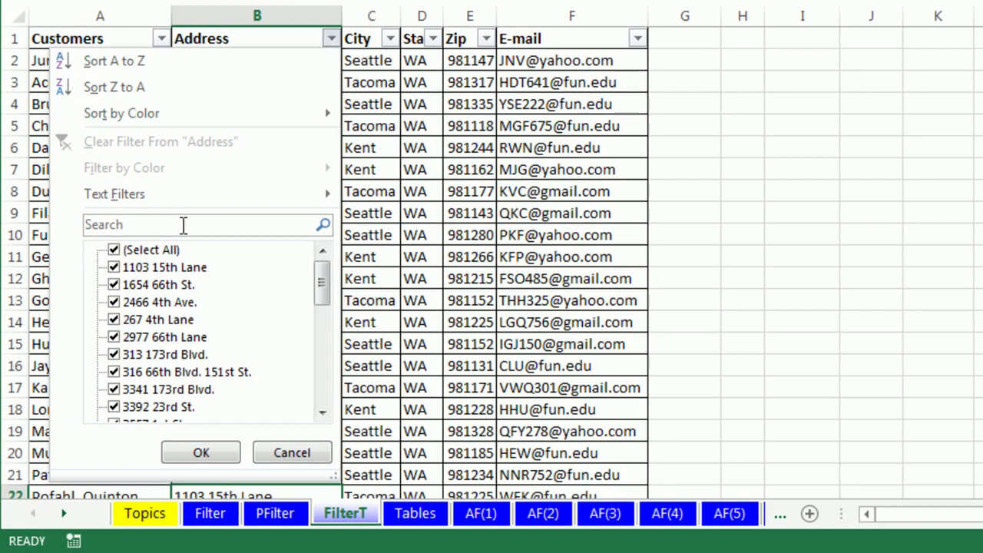
left_click(183, 224)
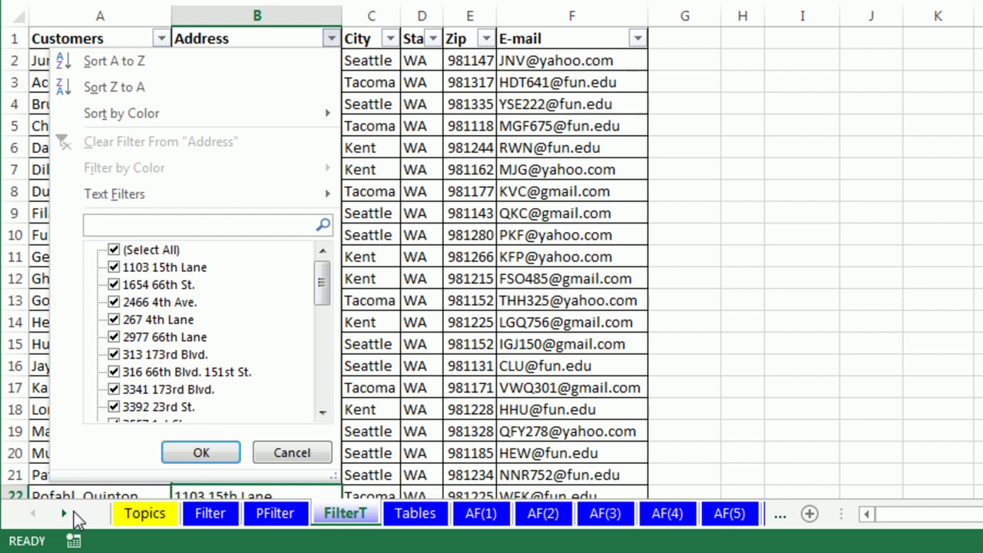
type("15th")
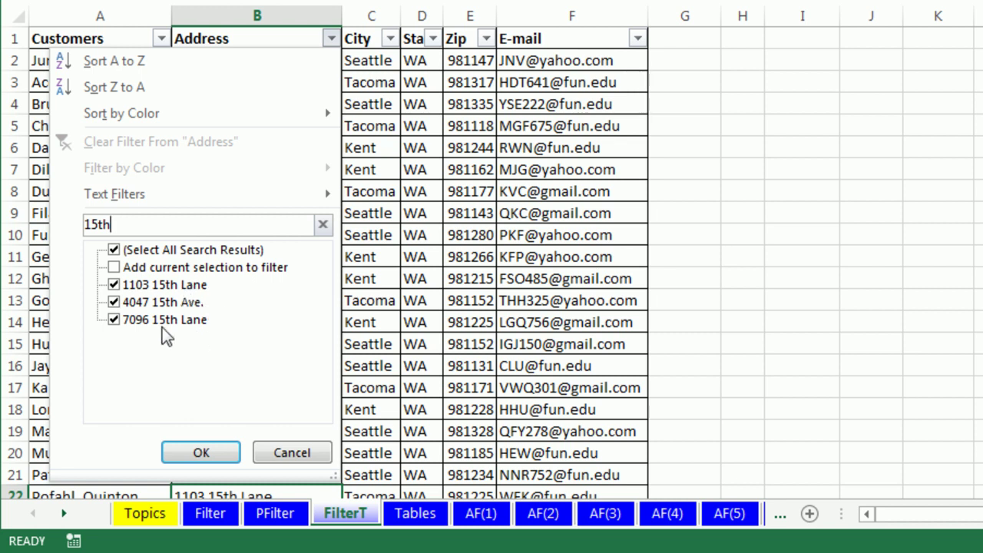
type("l")
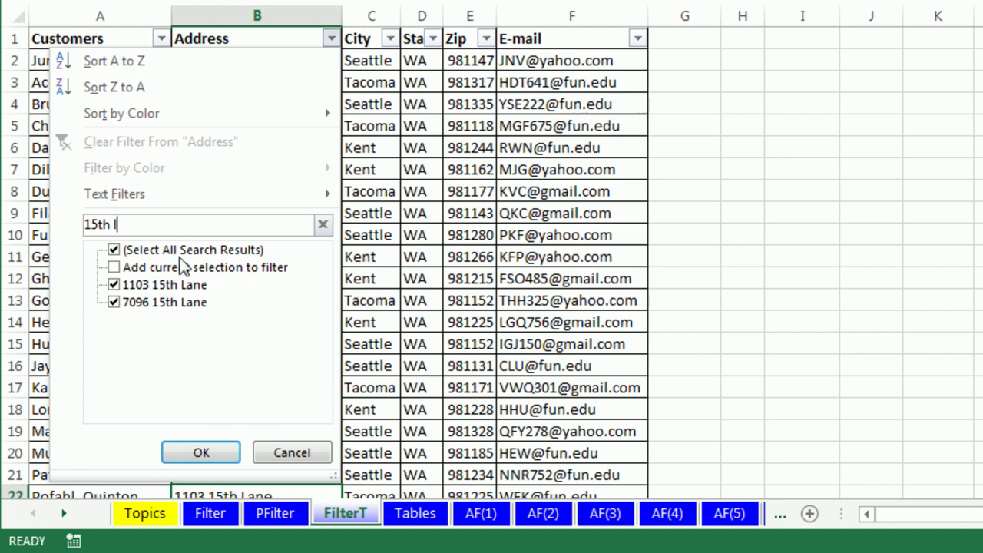
left_click(208, 458)
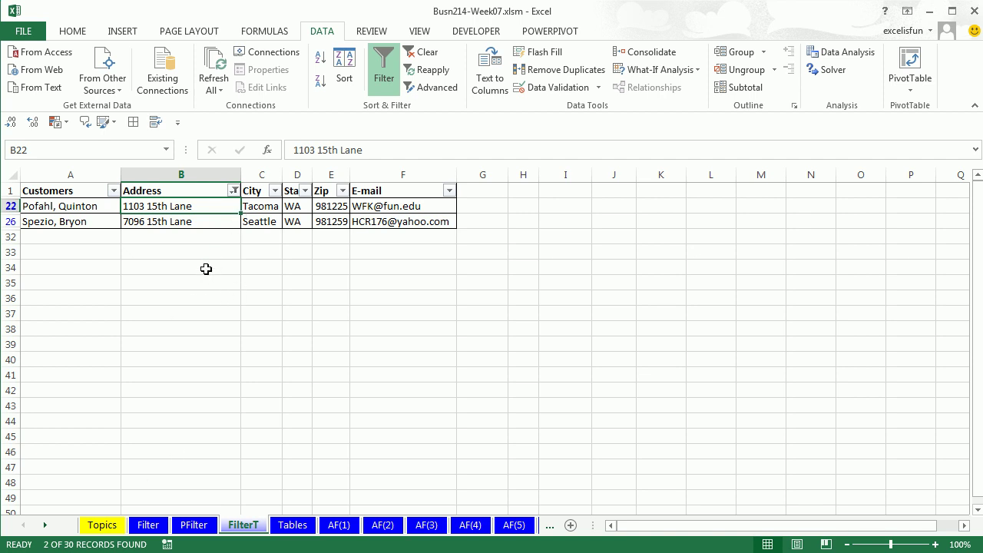
key("ctrl+shift+l")
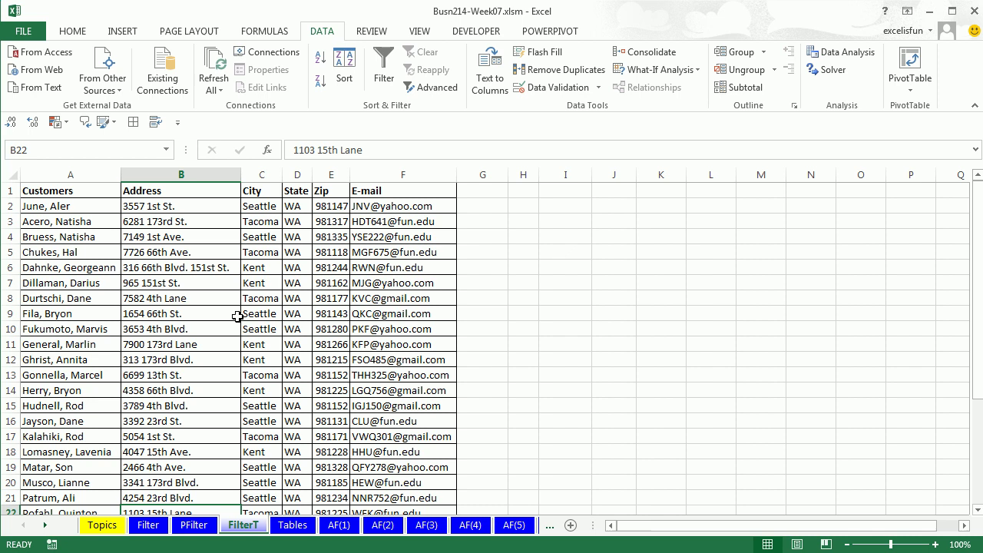
Step: Return to the Filter sheet and filter the Sales column with the Top 10 number filter set to Top 6 Items
left_click(148, 524)
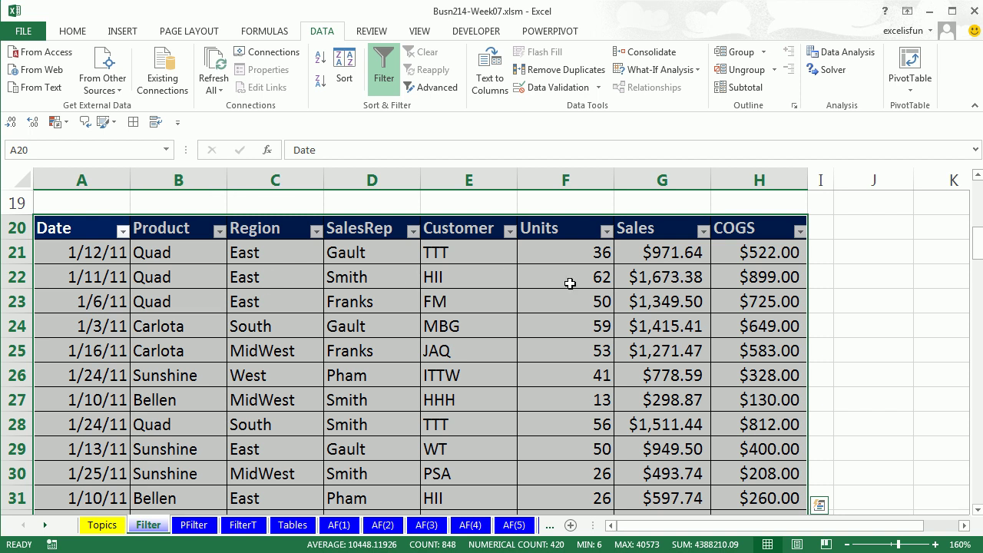
left_click(704, 232)
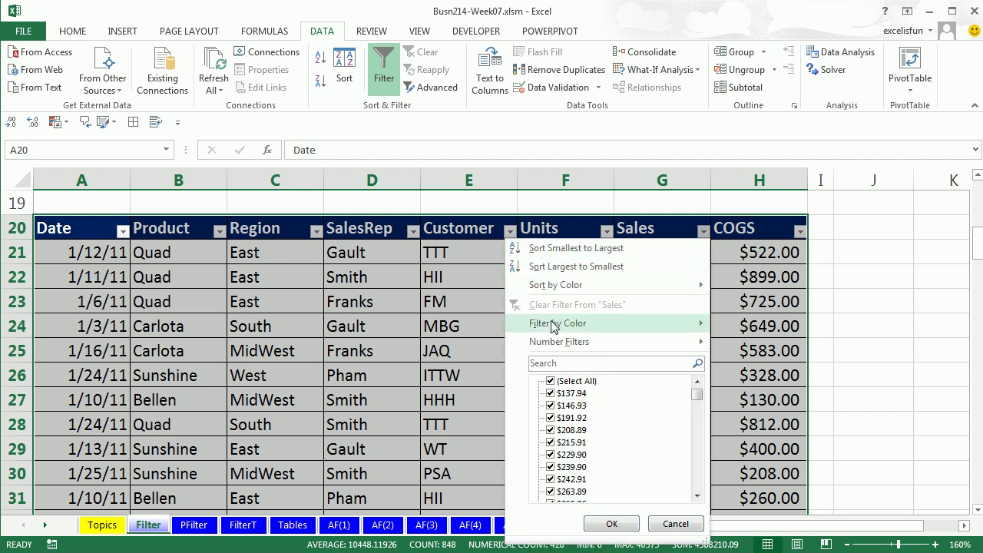
mouse_move(550, 348)
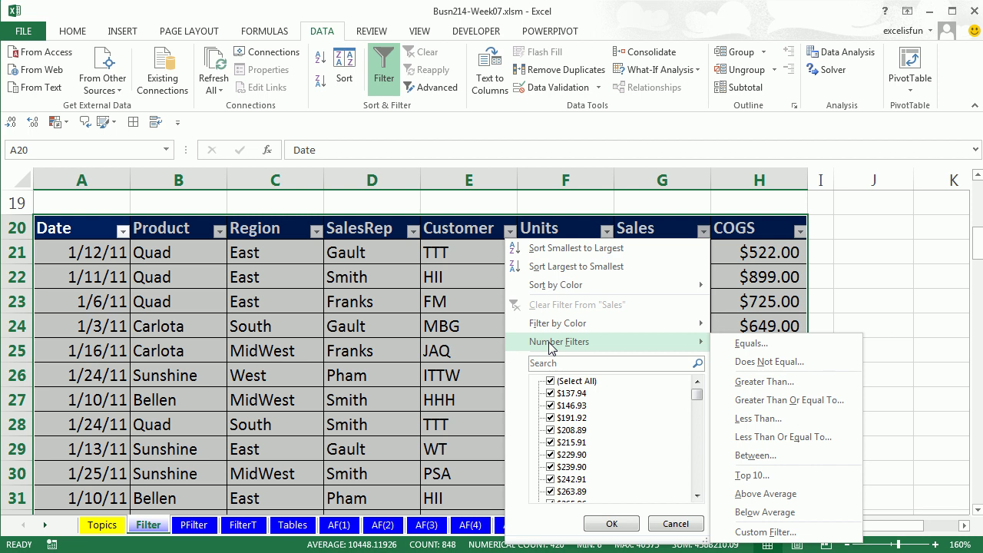
left_click(776, 476)
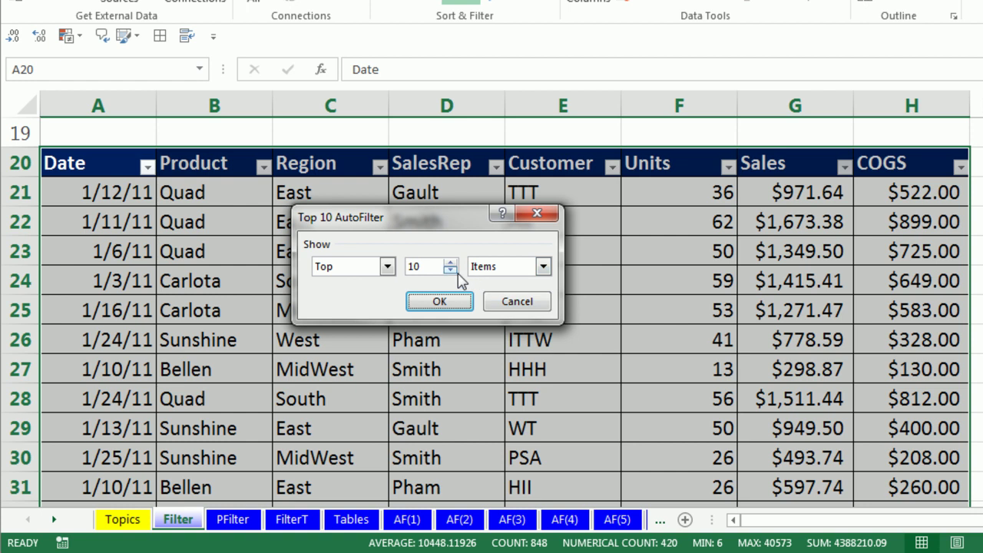
left_click(450, 270)
left_click(450, 270)
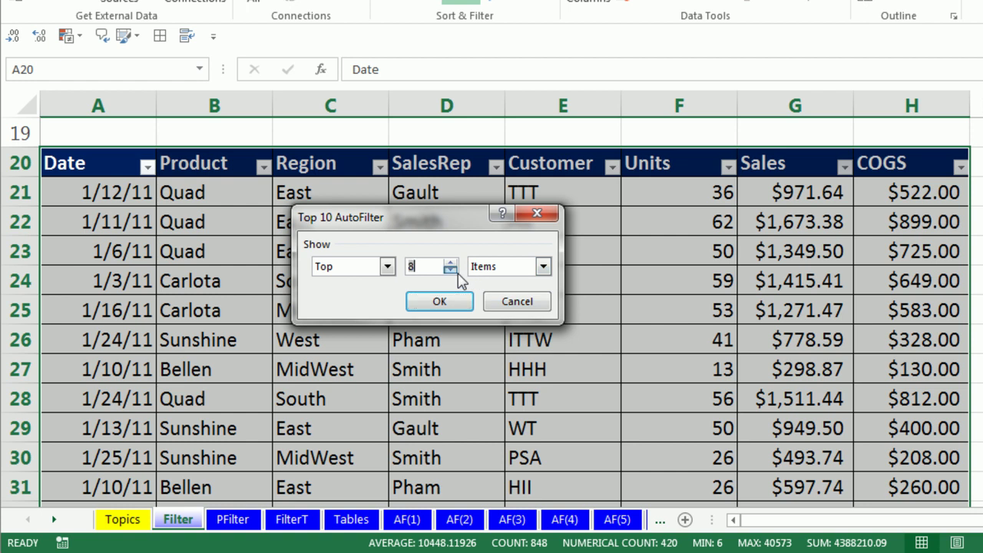
left_click(387, 268)
left_click(387, 268)
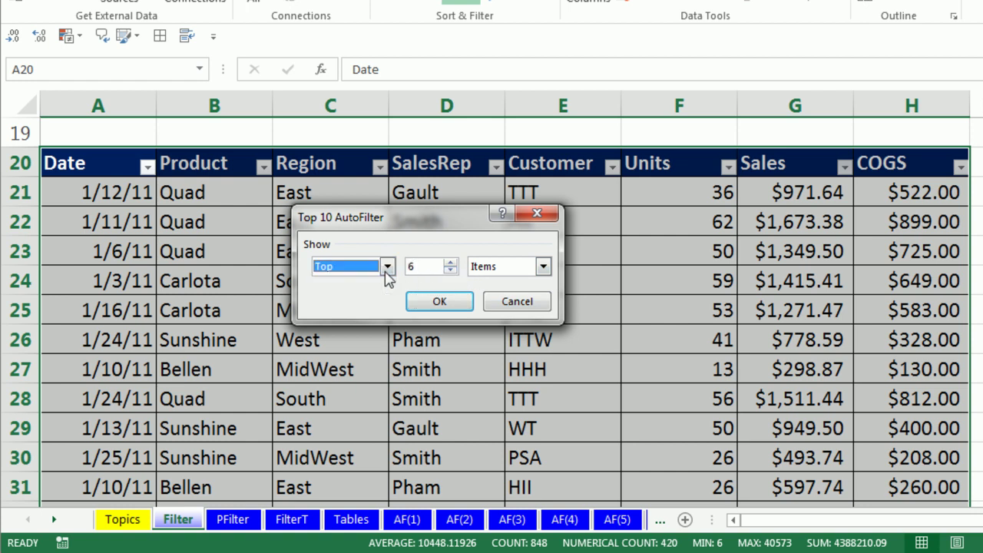
left_click(543, 267)
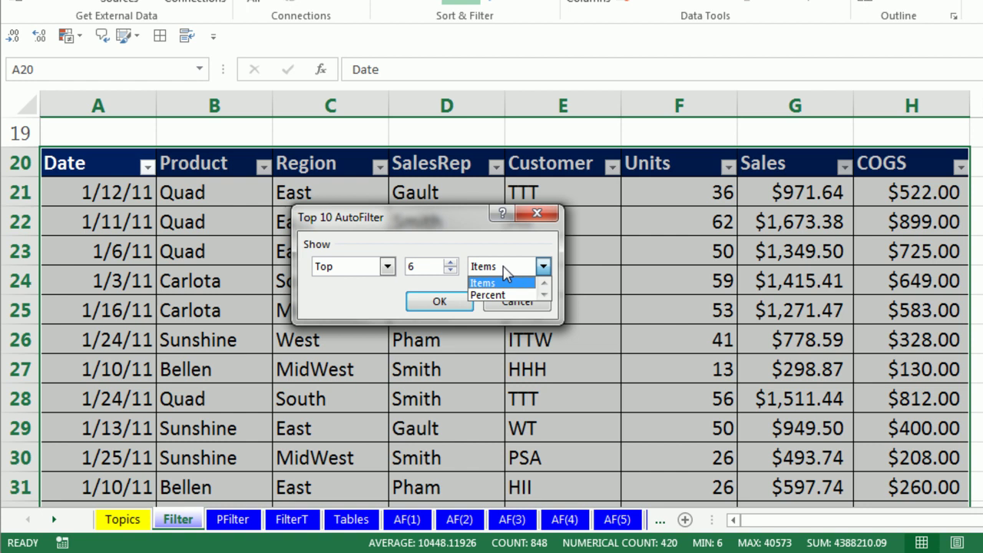
left_click(507, 268)
left_click(439, 302)
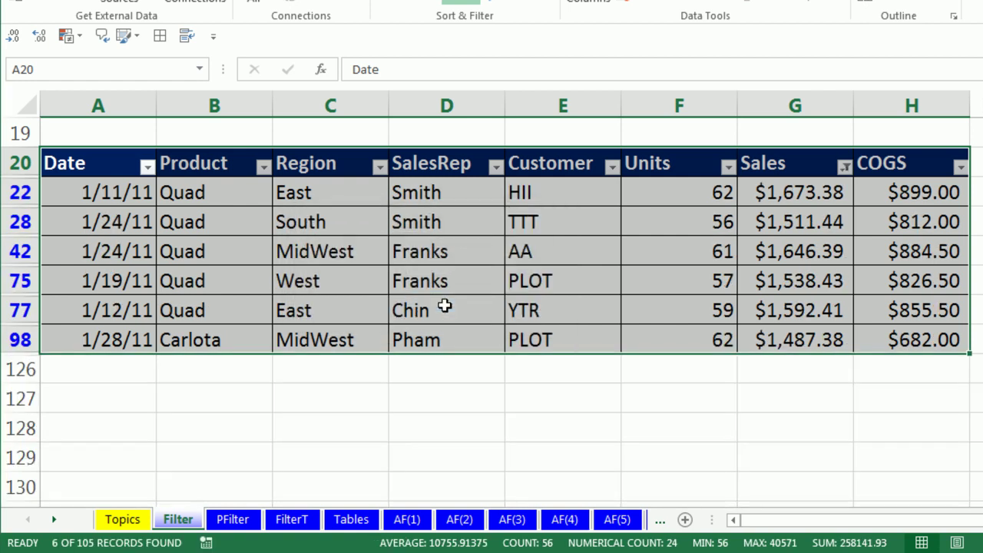
Step: Copy the Top 6 sales records with their headers and paste them on the PFilter sheet starting at cell A154
key("ctrl+c")
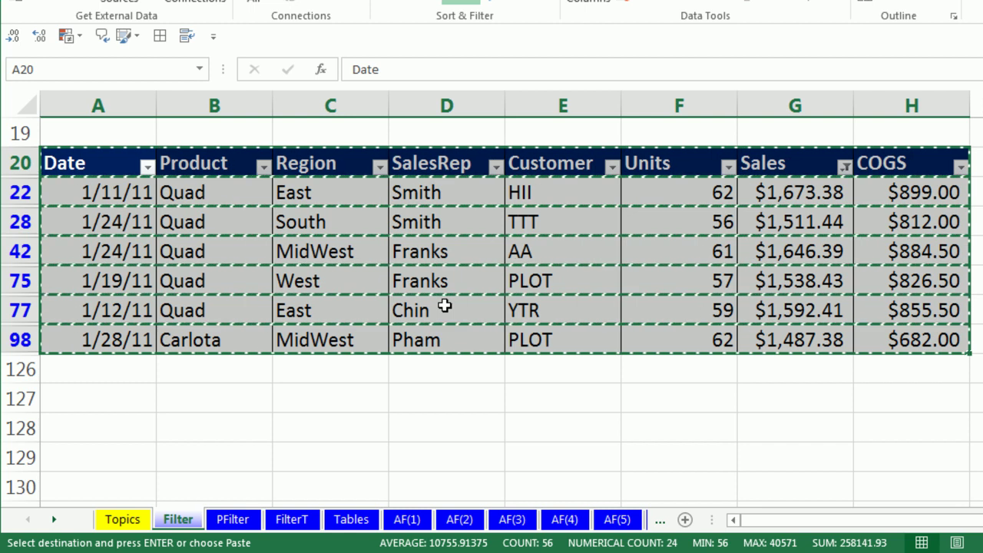
left_click(238, 518)
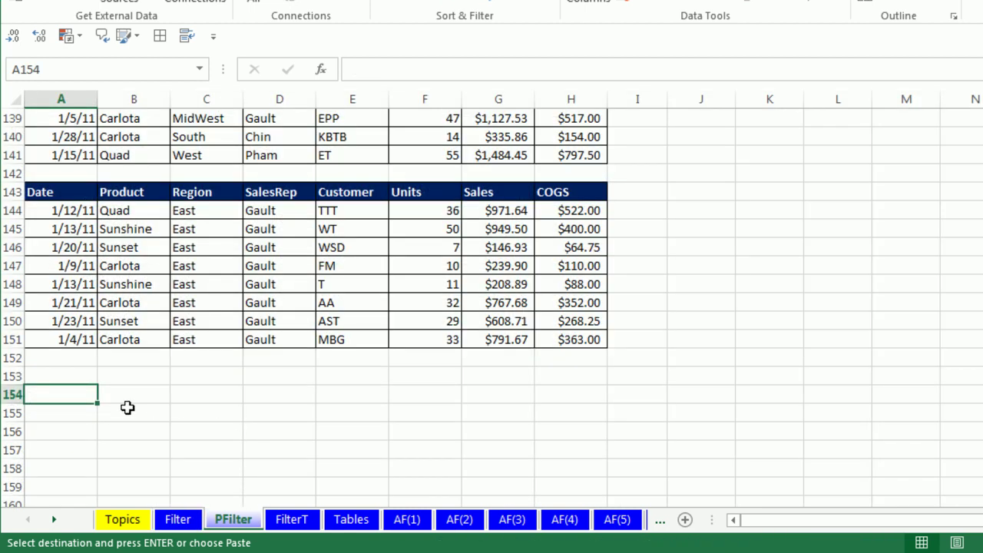
key("ctrl+v")
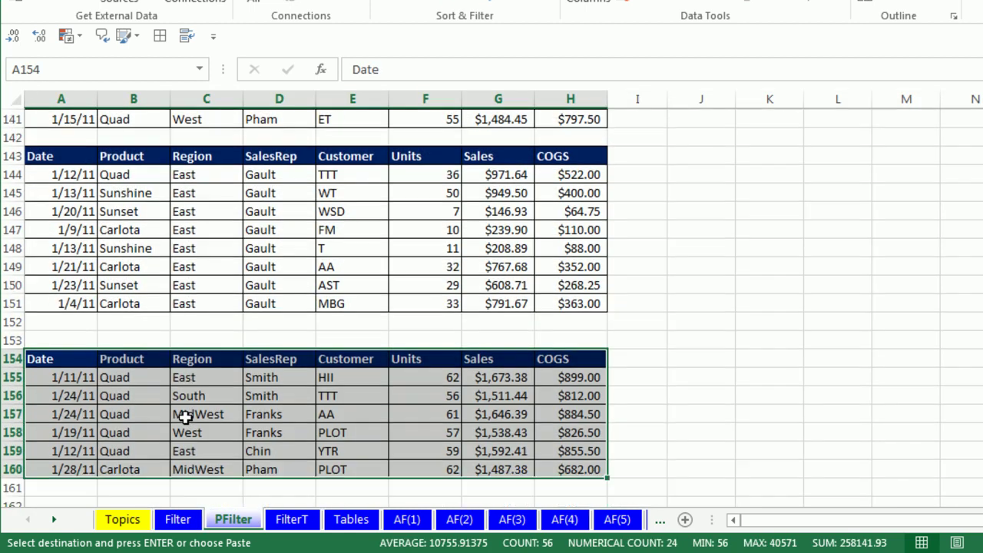
scroll(185, 415, "down", 1)
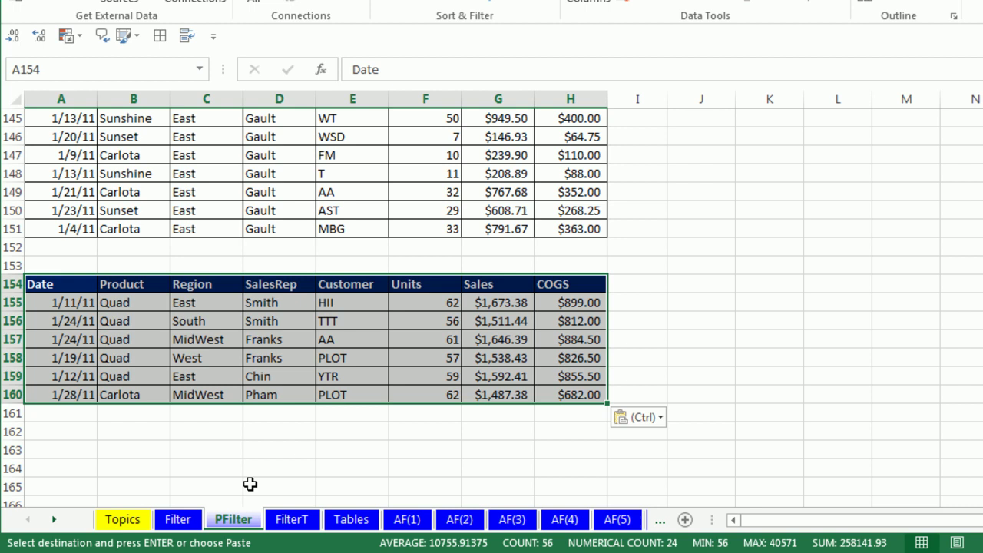
Step: Turn off the Filter on the Filter sheet and review the criteria notes above the data set
left_click(181, 522)
left_click(760, 223)
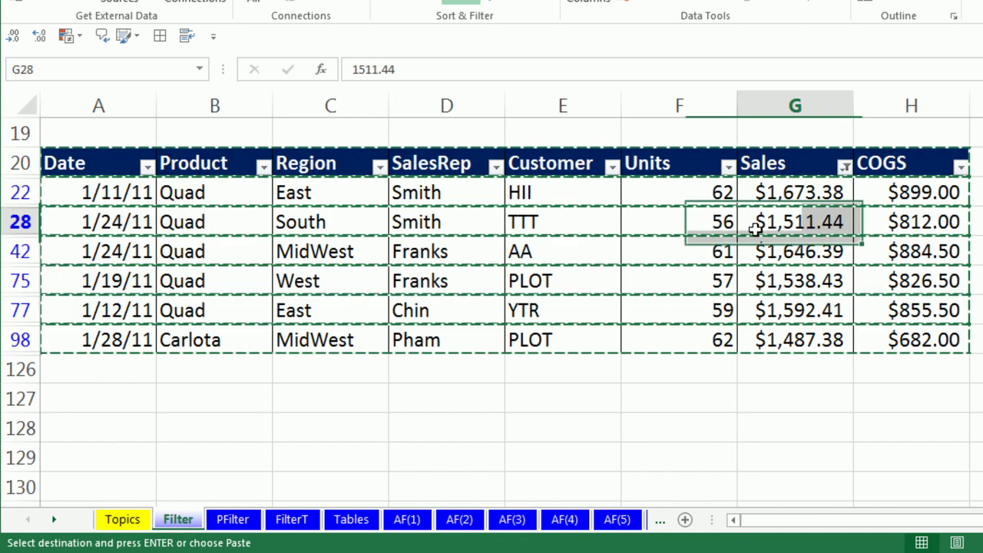
key("ctrl+shift+l")
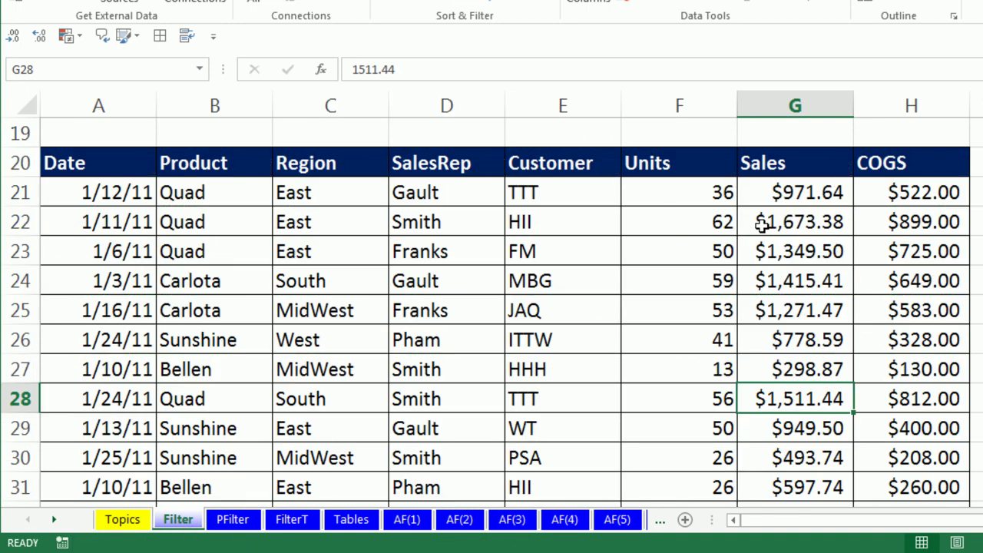
scroll(760, 223, "up", 4)
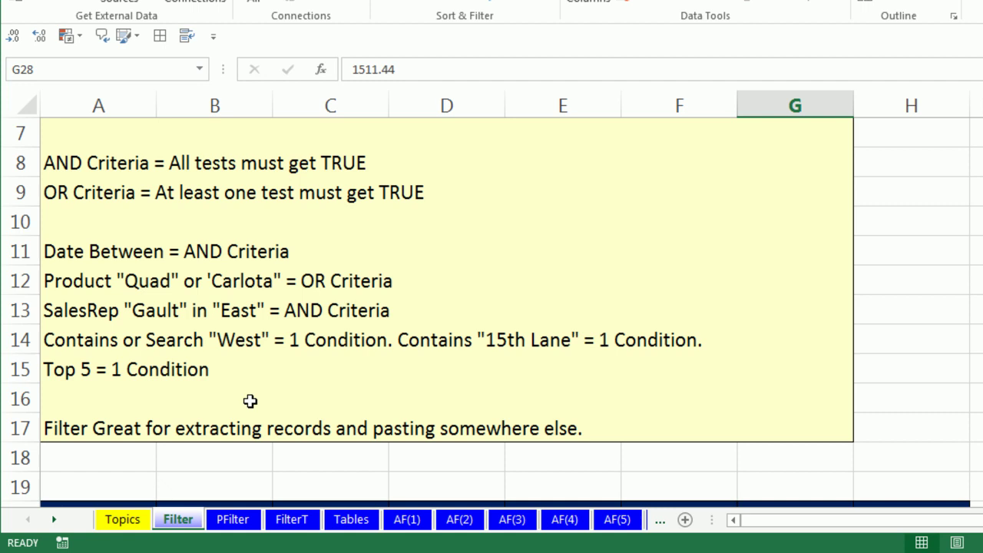
left_click(258, 458)
scroll(262, 466, "down", 1)
scroll(262, 466, "down", 3)
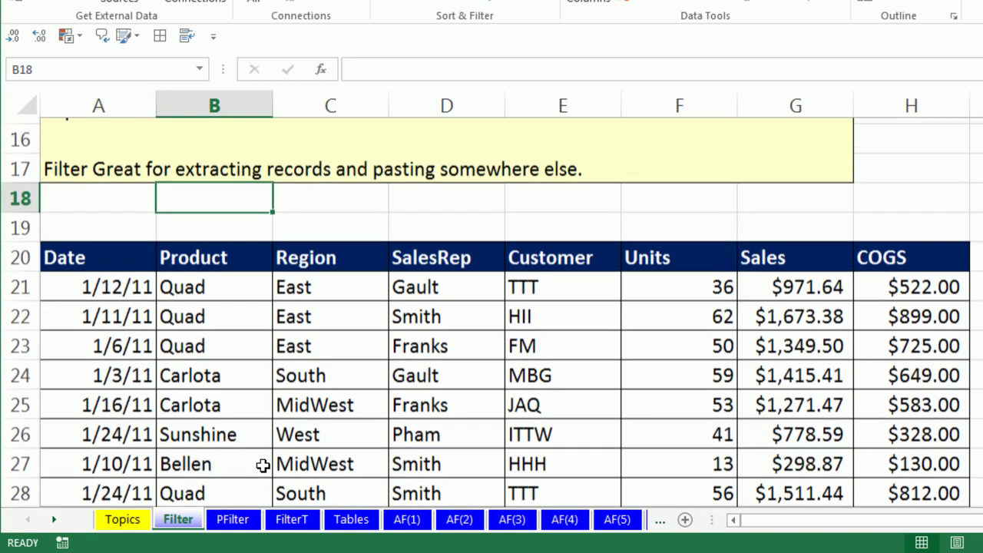
Step: Turn on the Filter, filter the Product column by red cell color, and turn the Filter off after viewing the records
left_click(350, 289)
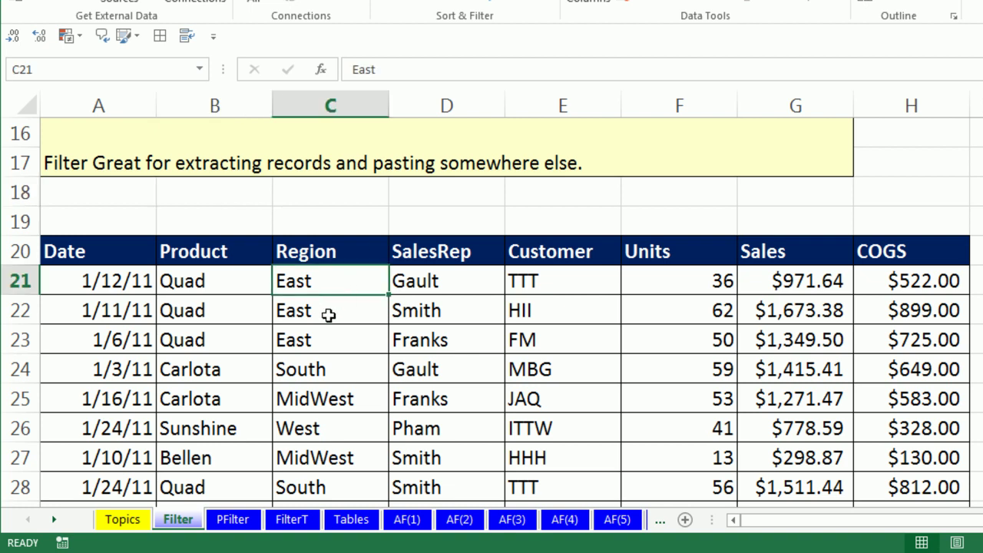
key("ctrl+shift+l")
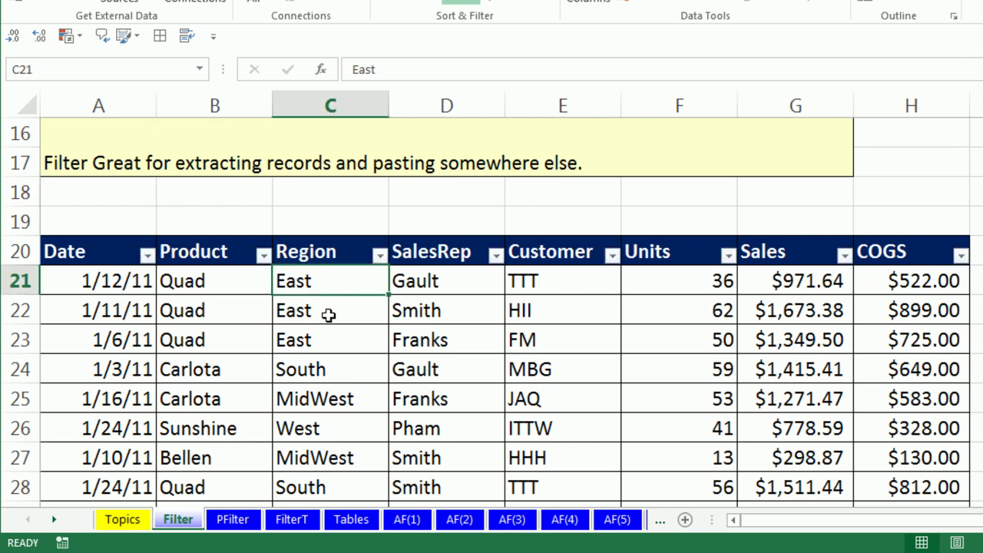
left_click(264, 256)
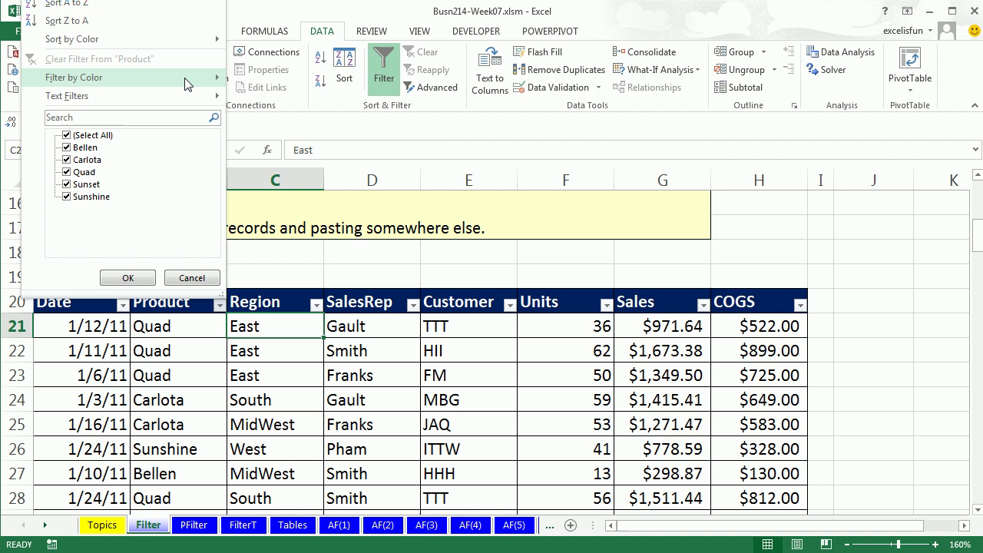
mouse_move(185, 81)
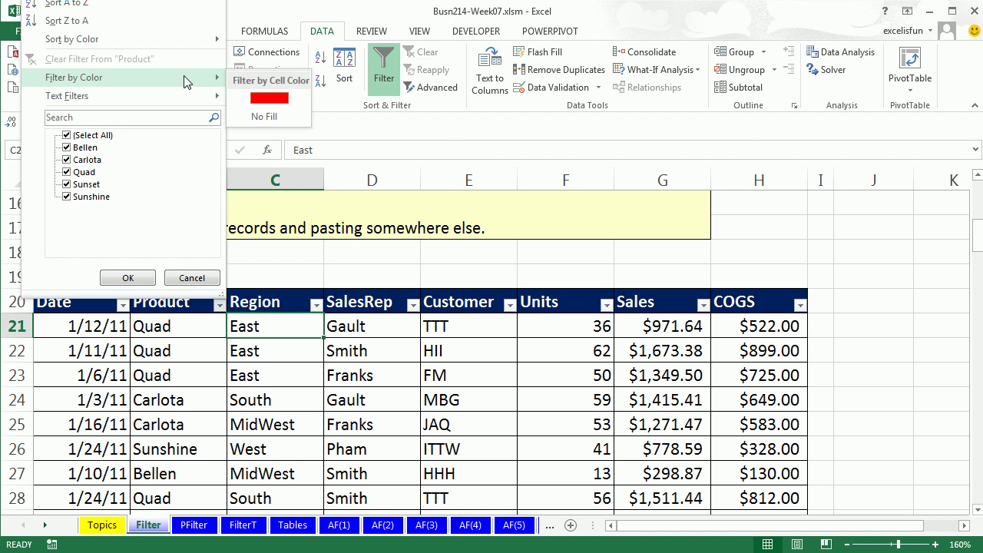
left_click(270, 100)
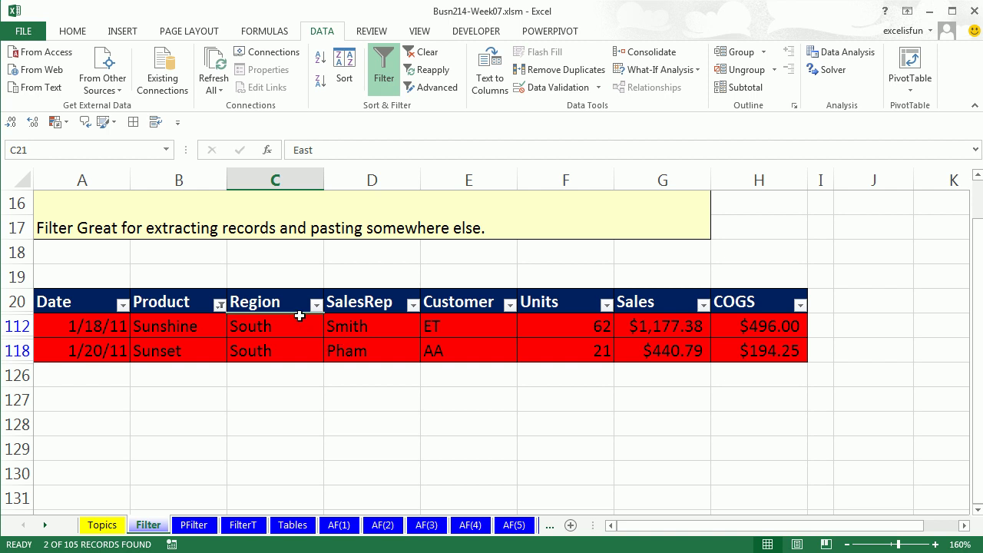
key("ctrl+shift+l")
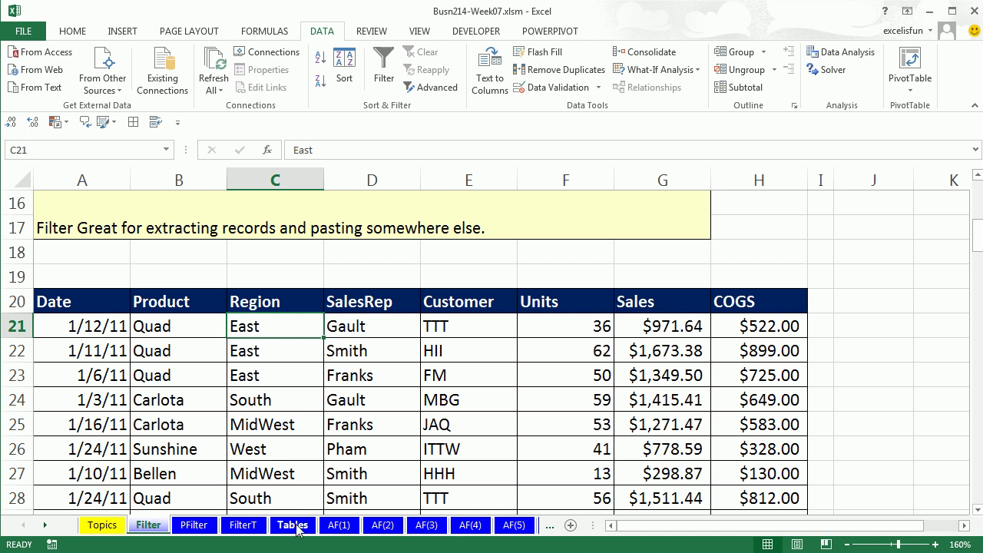
Step: Convert the data set A7:G19 on the Tables sheet to an Excel Table with headers and look at the Class filter list
left_click(297, 527)
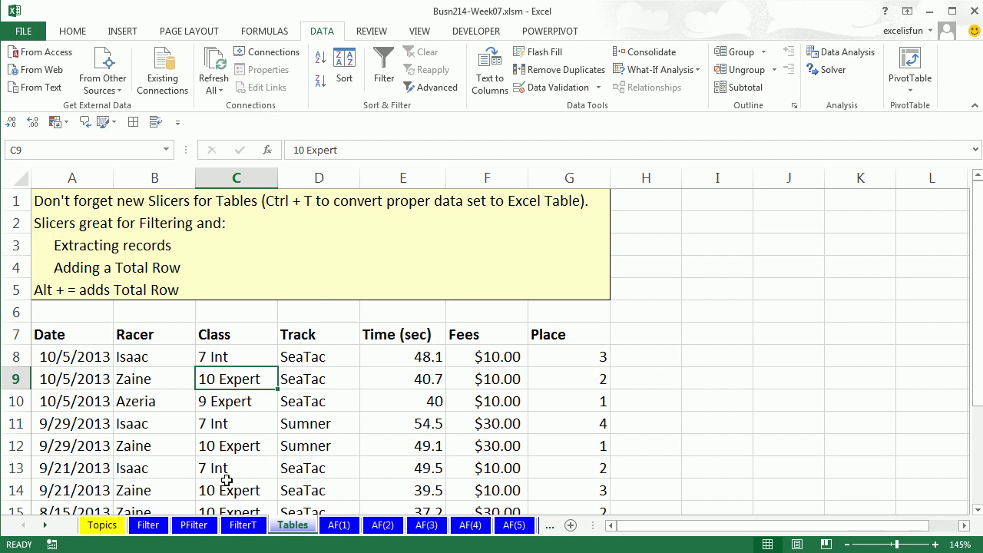
key("ctrl+t")
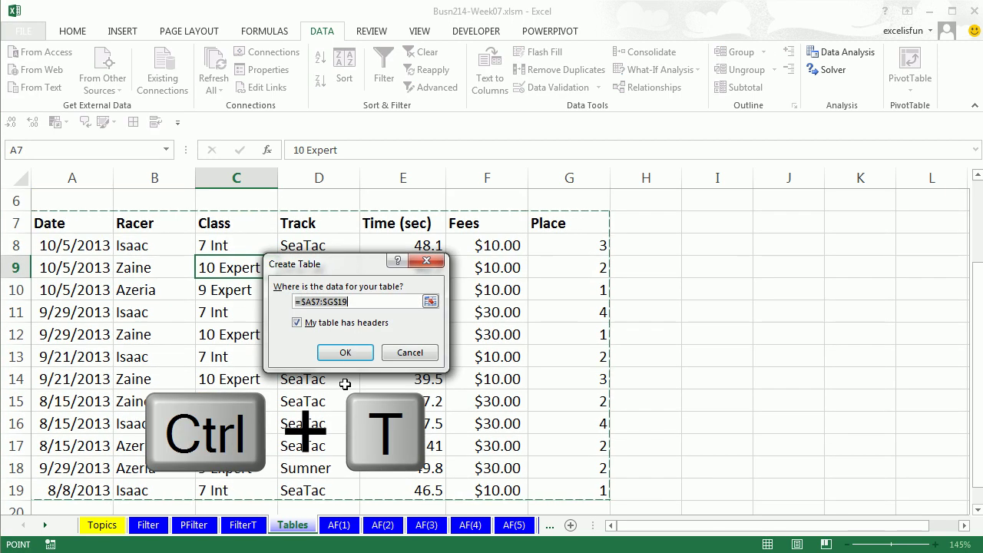
left_click(345, 353)
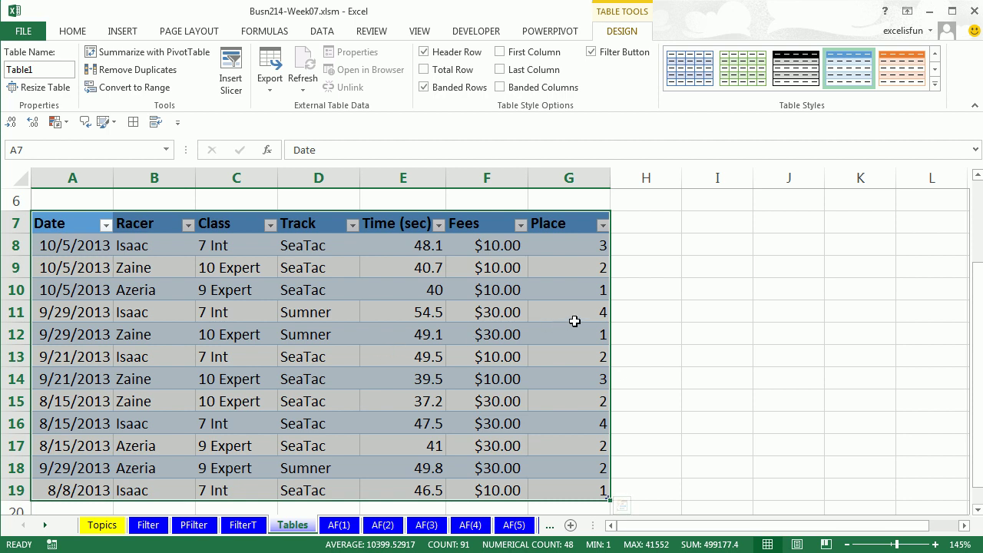
left_click(270, 225)
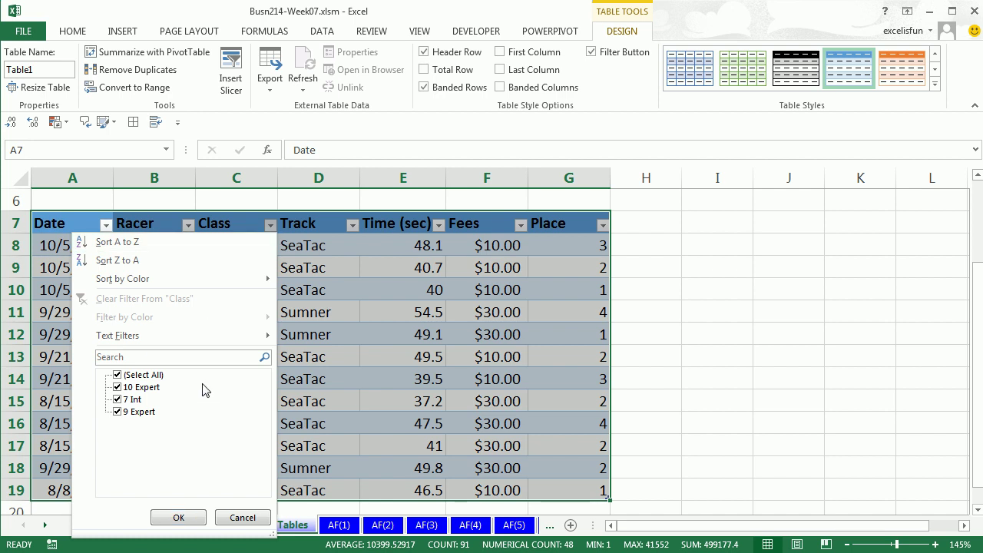
key("Escape")
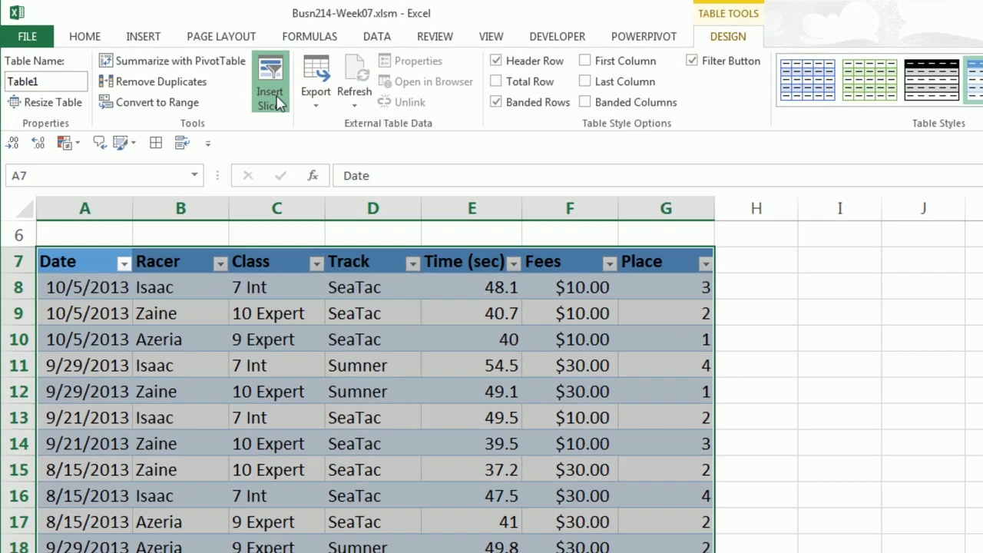
Step: Insert slicers for the Racer and Track fields of the table
left_click(232, 80)
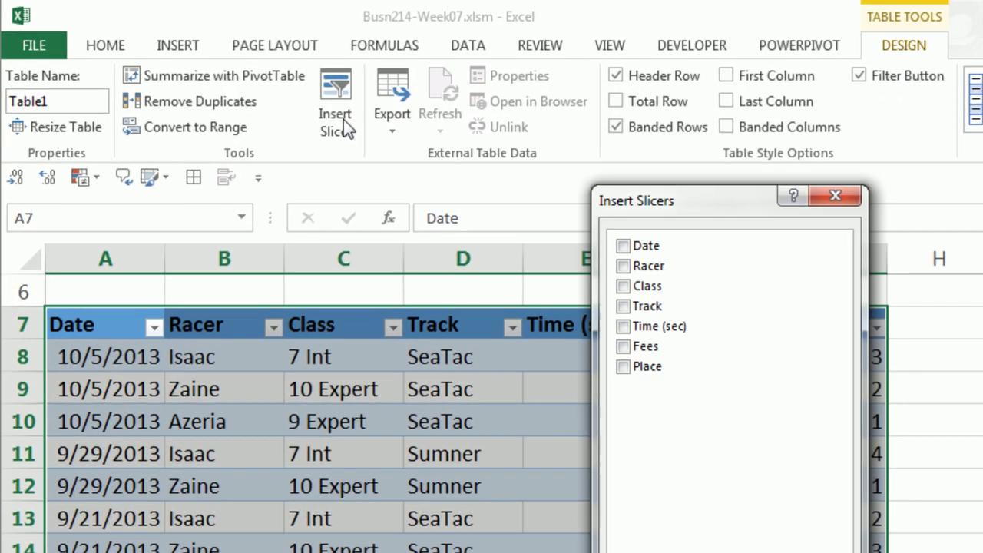
left_click(621, 267)
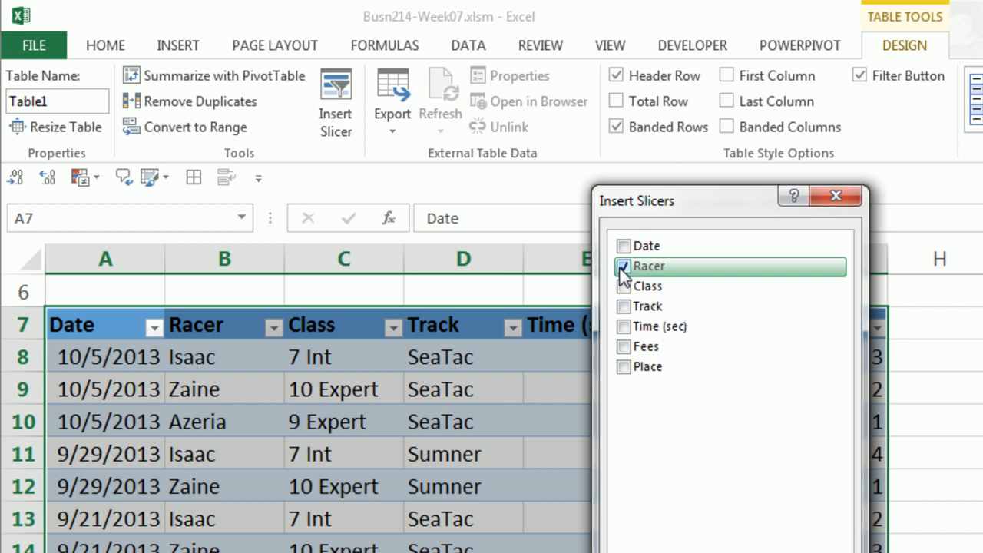
left_click(623, 306)
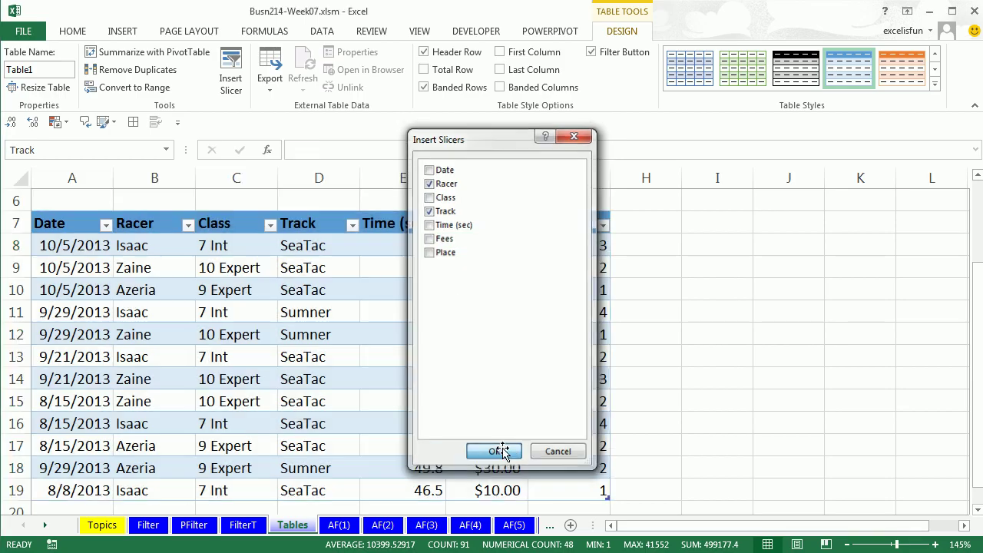
left_click(495, 451)
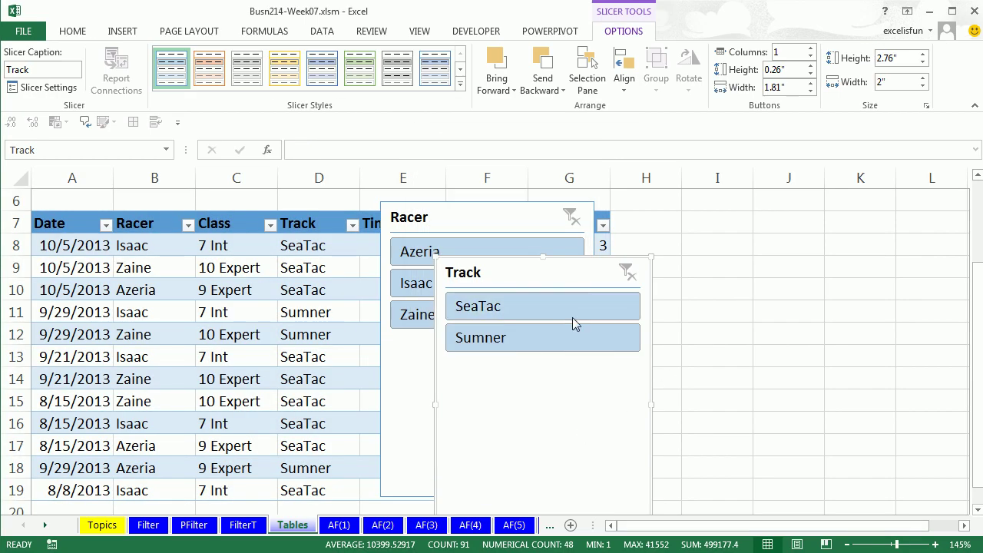
Step: Shrink the Track slicer to about 1.1" high by 1.22" wide, place it over columns J and K, and apply the yellow slicer style
left_click_drag(556, 282, 711, 233)
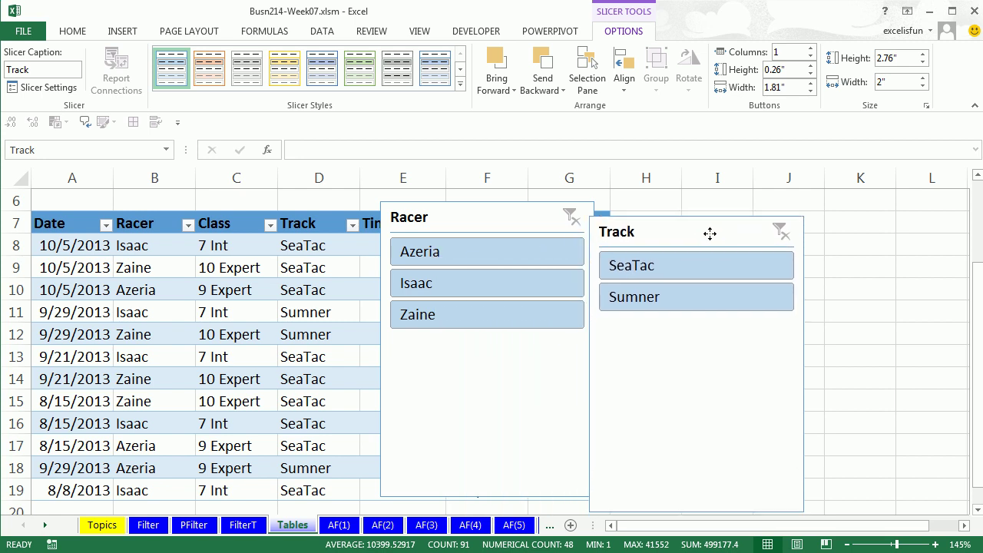
left_click_drag(701, 506, 701, 332)
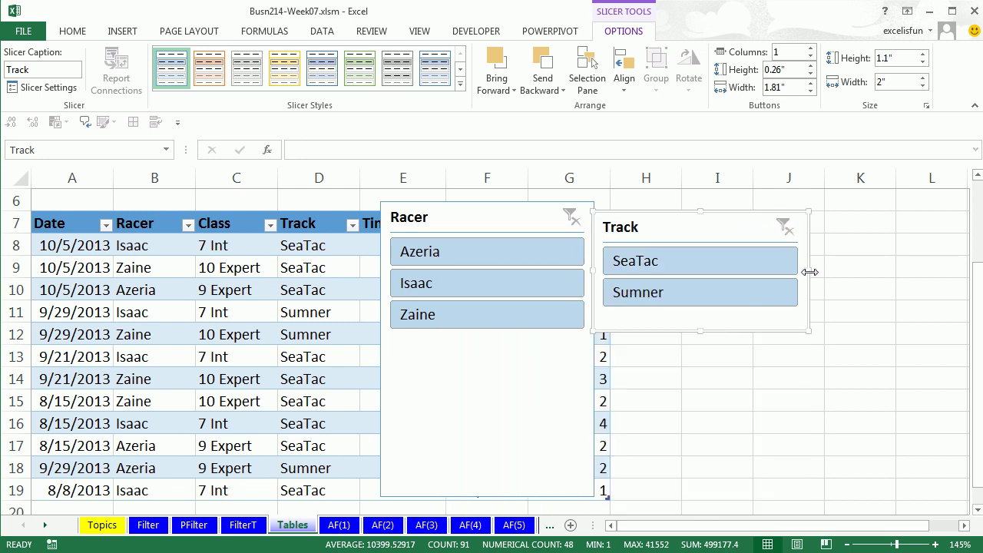
left_click_drag(810, 271, 728, 269)
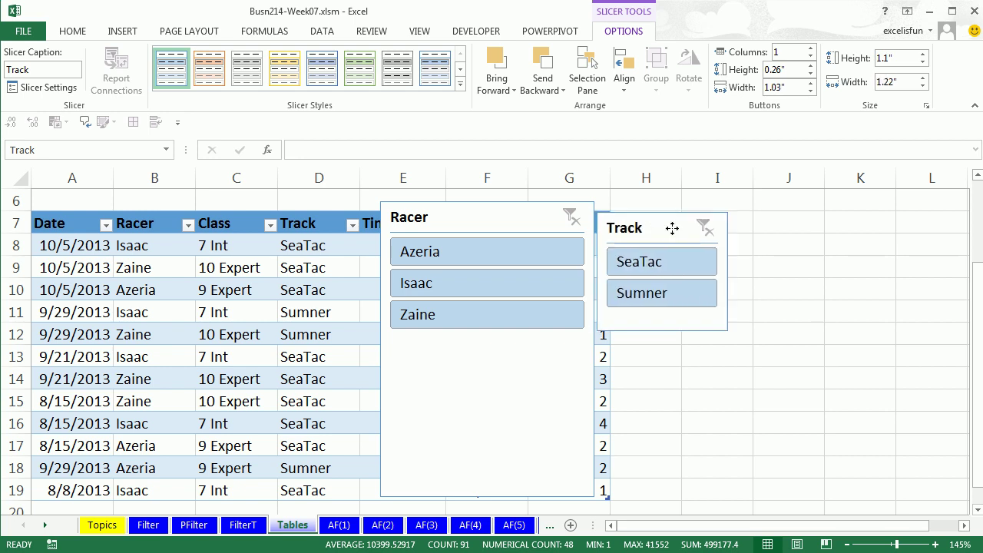
left_click_drag(672, 229, 838, 229)
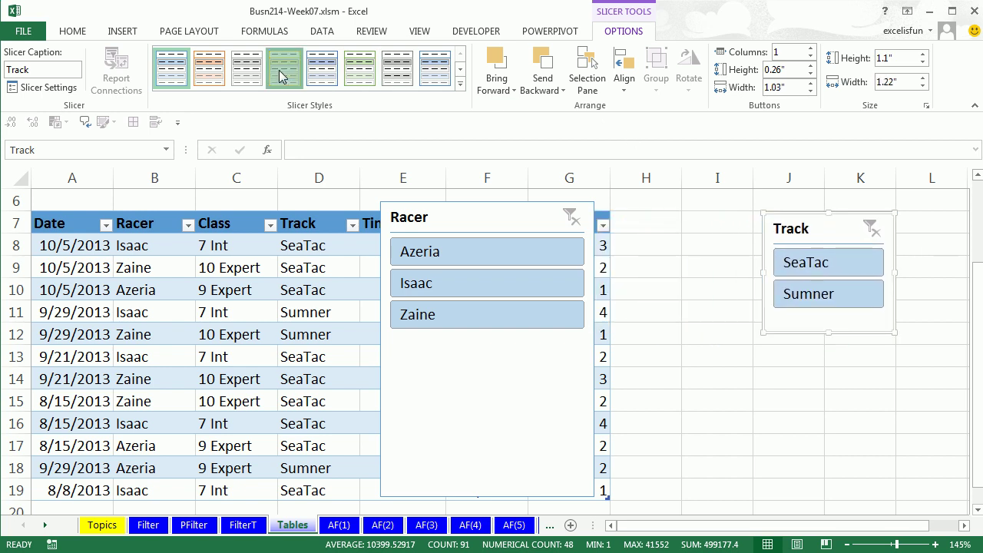
left_click(280, 74)
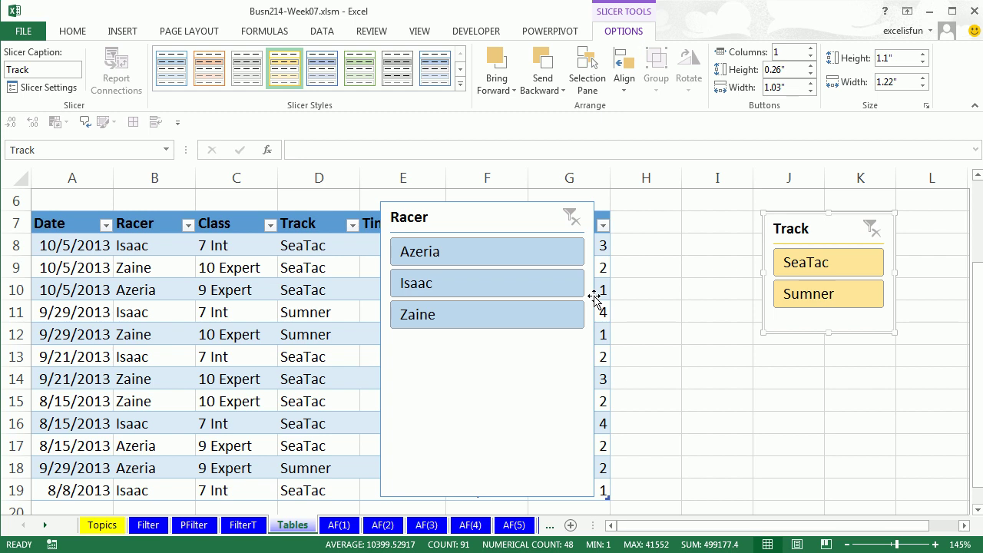
Step: Shrink the Racer slicer to about 1.41" by 1", place it between the table and the Track slicer, and apply the orange style
left_click(592, 497)
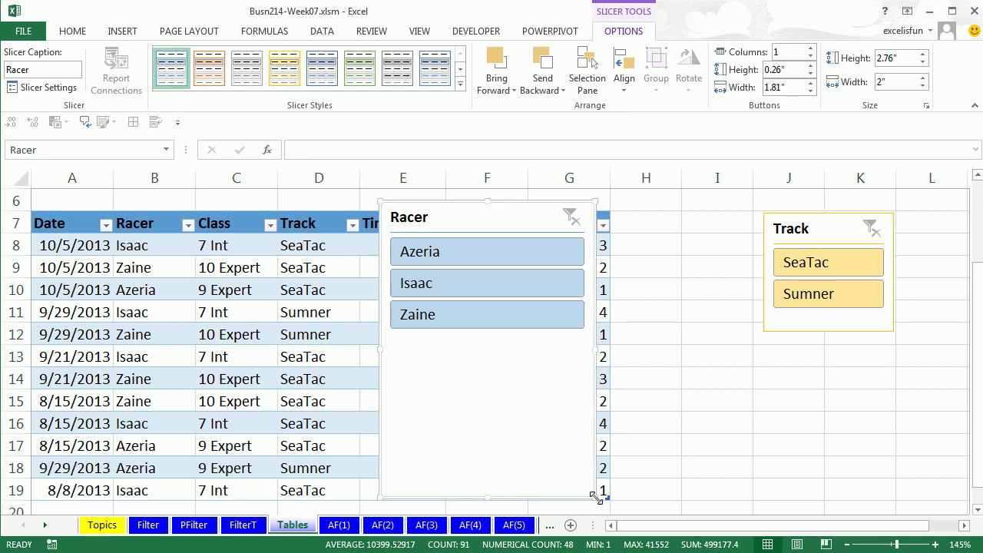
left_click_drag(595, 498, 488, 351)
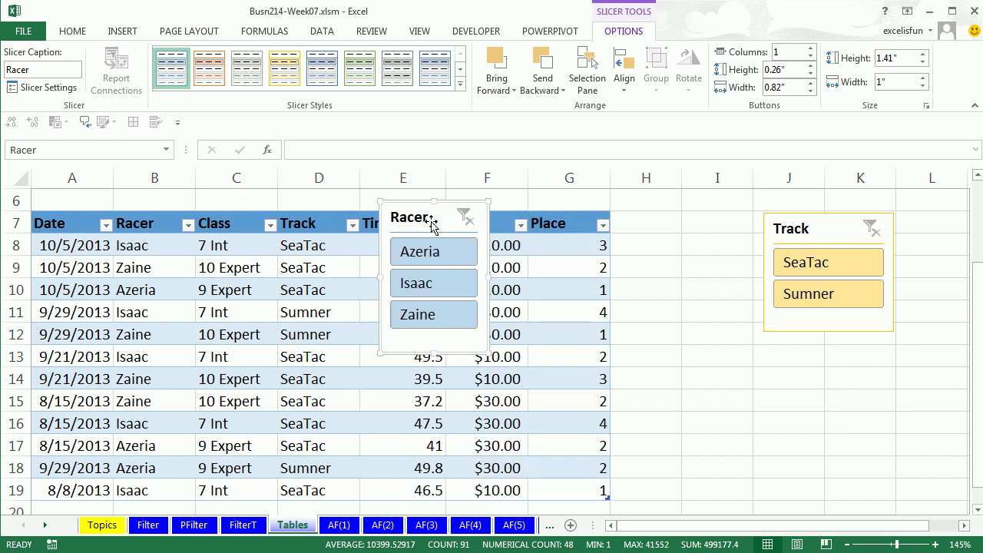
left_click_drag(437, 218, 685, 230)
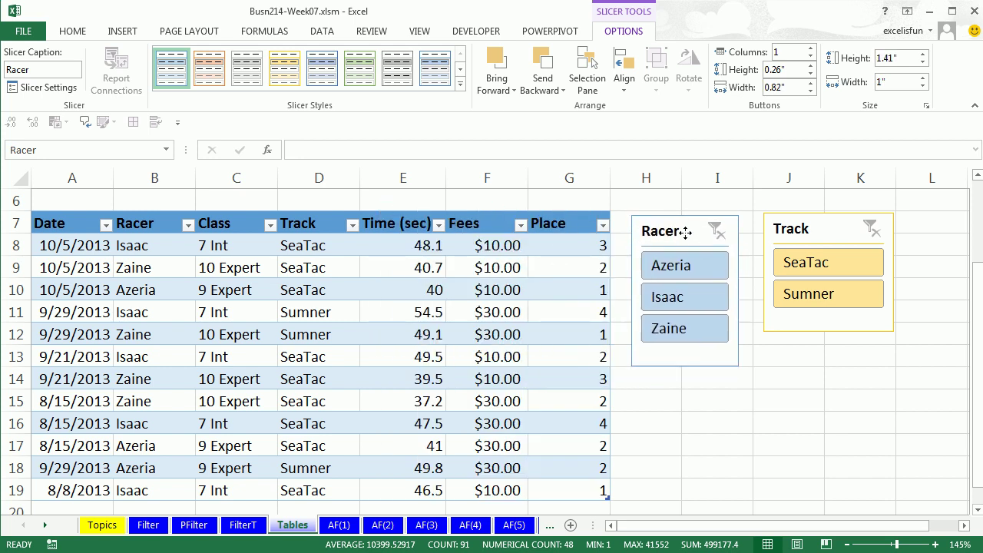
left_click(209, 68)
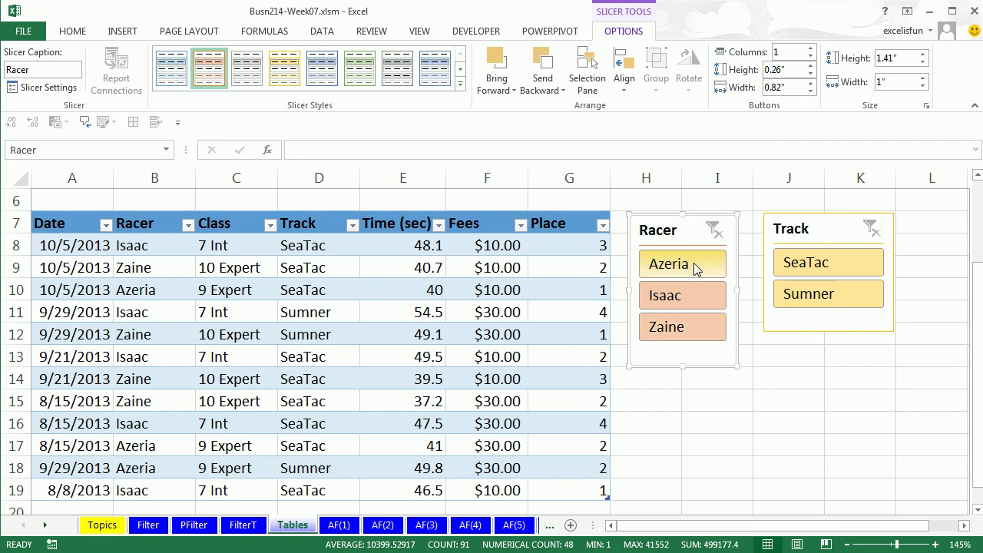
Step: Show each racer's records in turn with the Racer slicer, ending on the second-listed racer, and limit the Track slicer to SeaTac
left_click(691, 265)
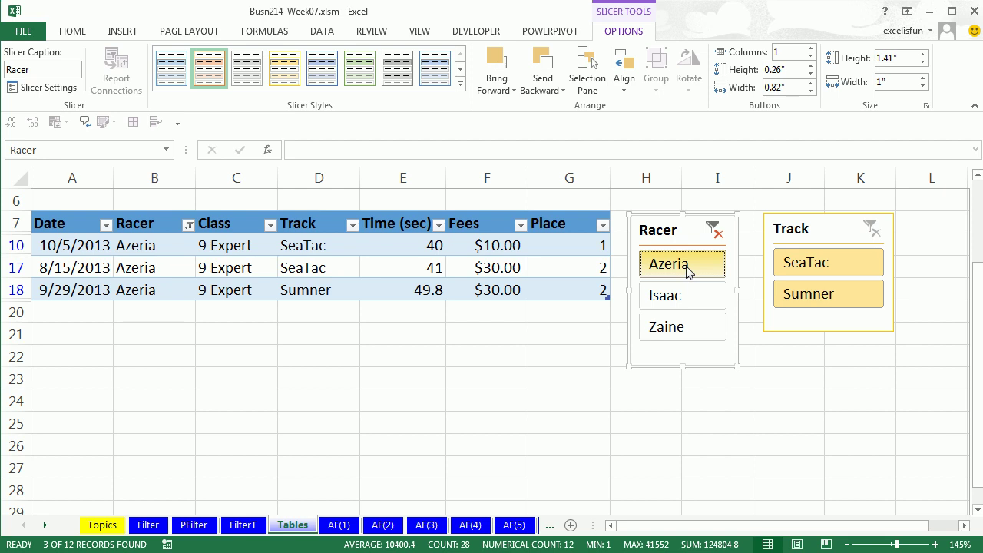
left_click(682, 329)
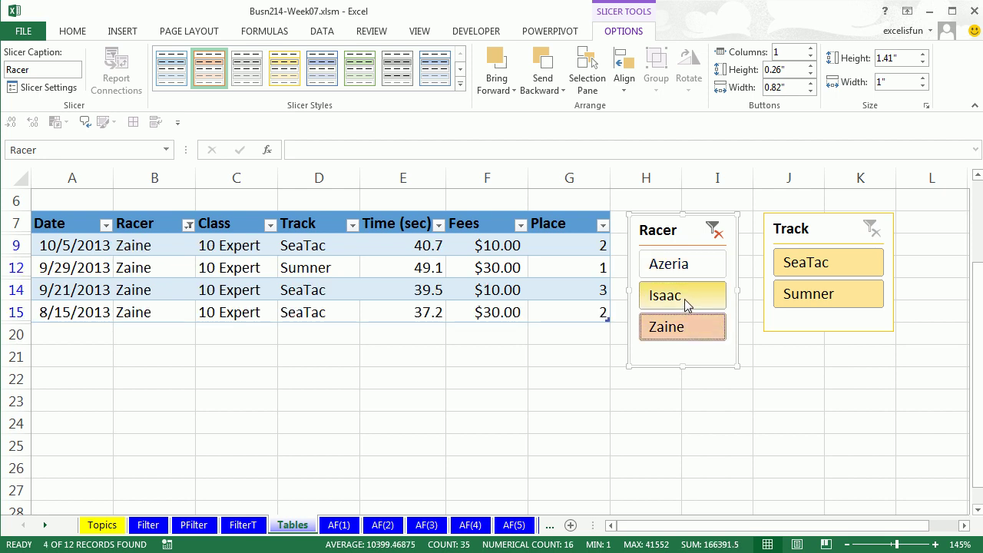
left_click(686, 300)
left_click(809, 273)
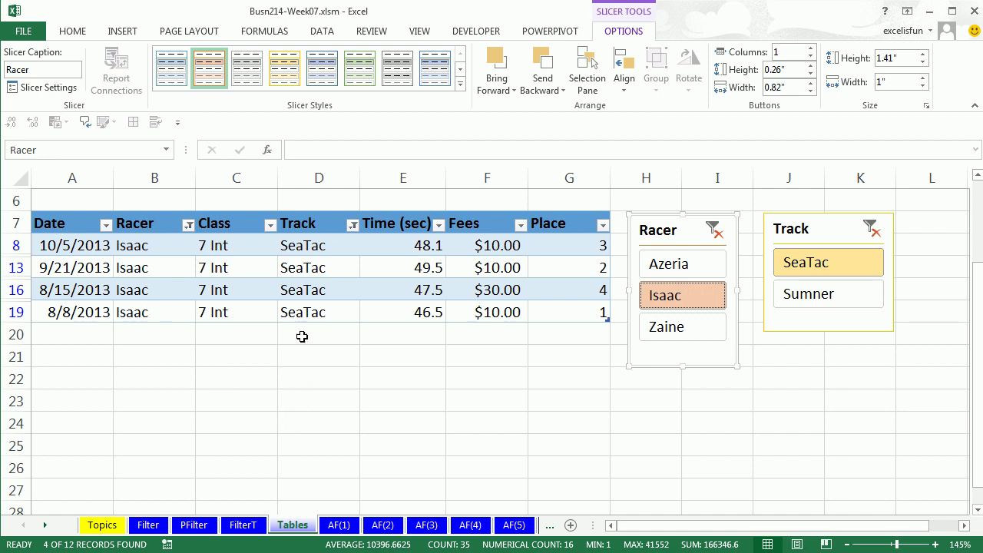
Step: Copy the filtered race table with its headers and paste it on the PFilter sheet starting at cell A163
left_click(320, 268)
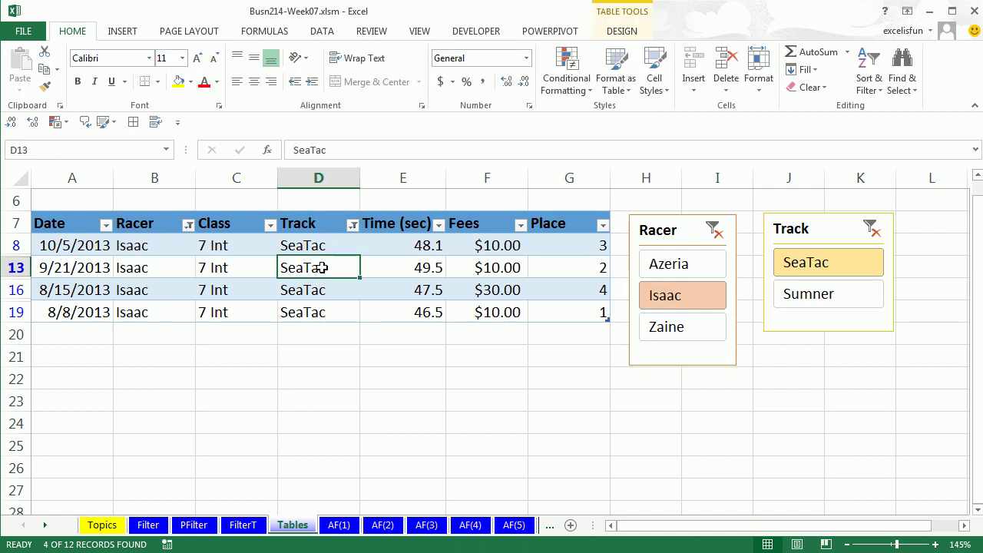
key("ctrl+a")
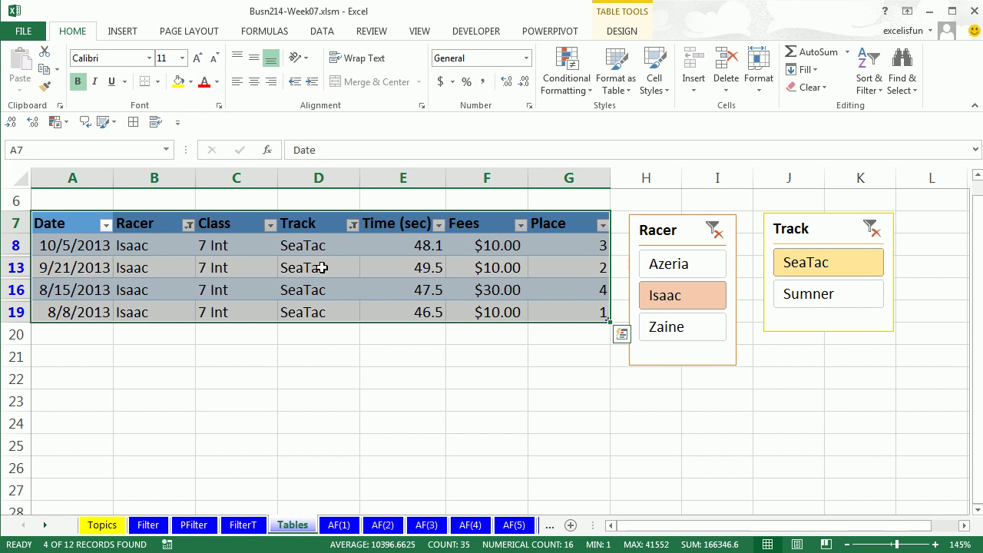
key("ctrl+c")
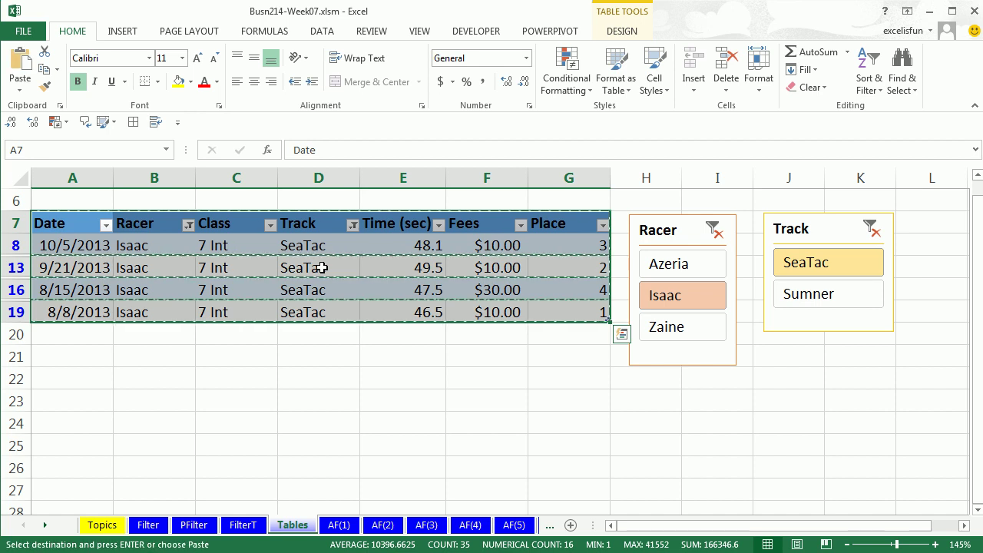
left_click(201, 527)
left_click(61, 458)
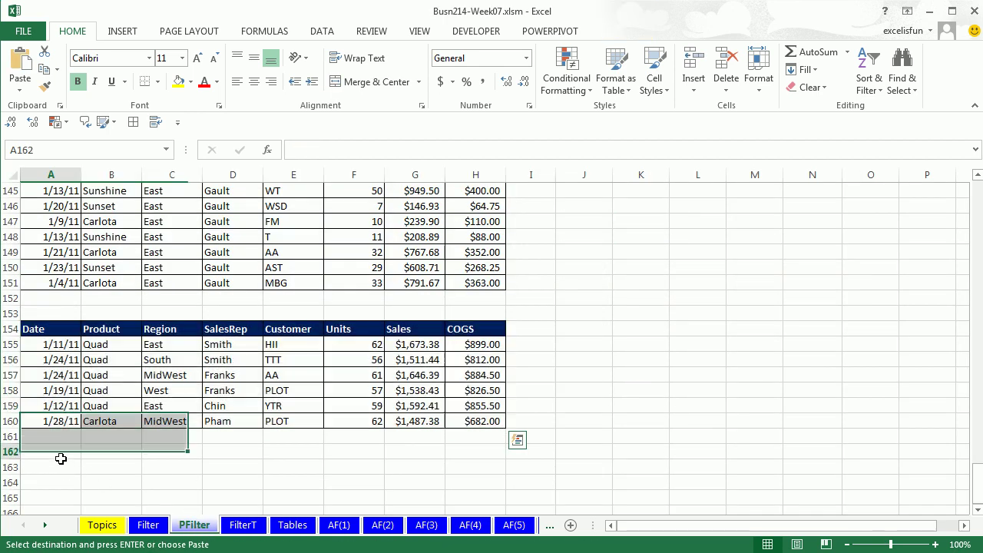
left_click(62, 463)
key("ctrl+v")
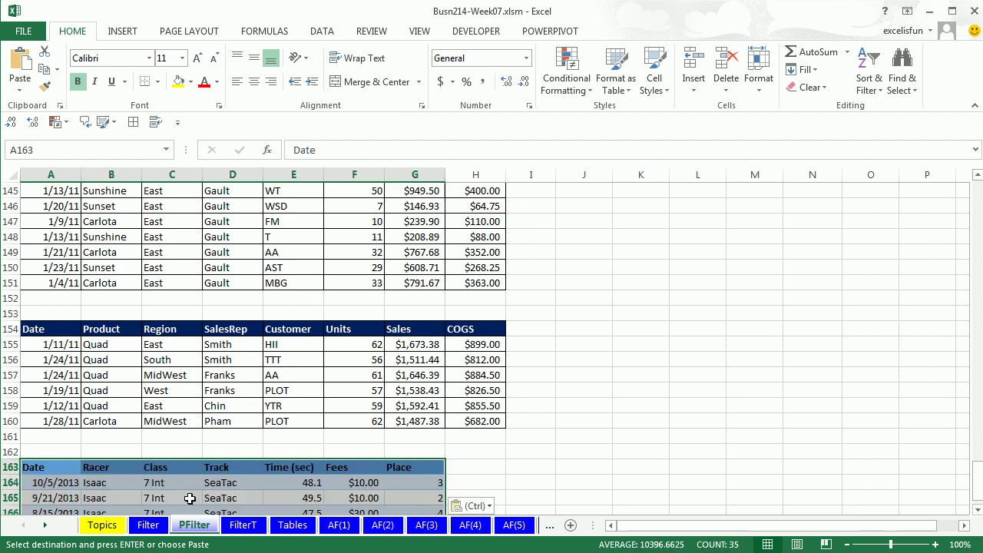
scroll(188, 499, "down", 3)
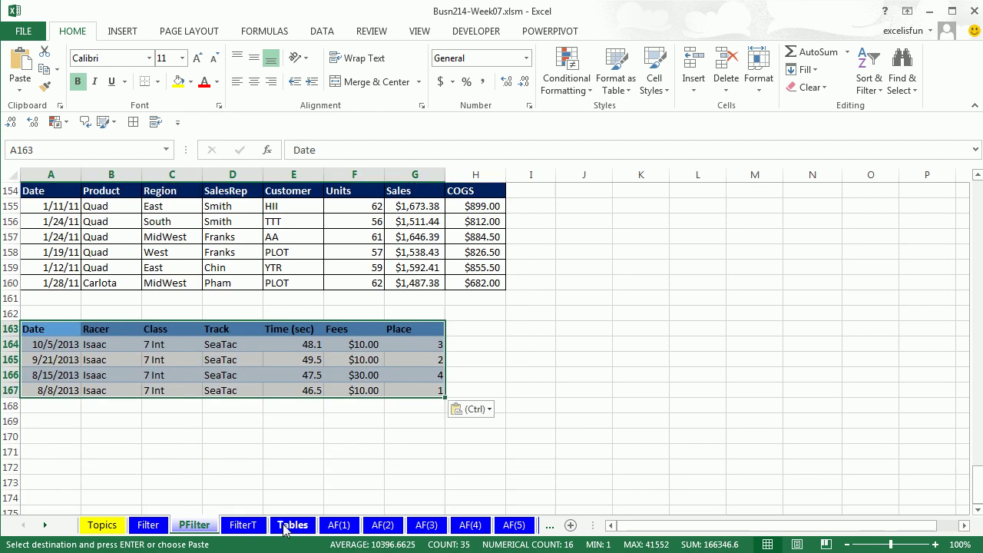
Step: Return to the Tables sheet, clear the Racer and Track slicer filters, and cancel the copy selection
left_click(290, 525)
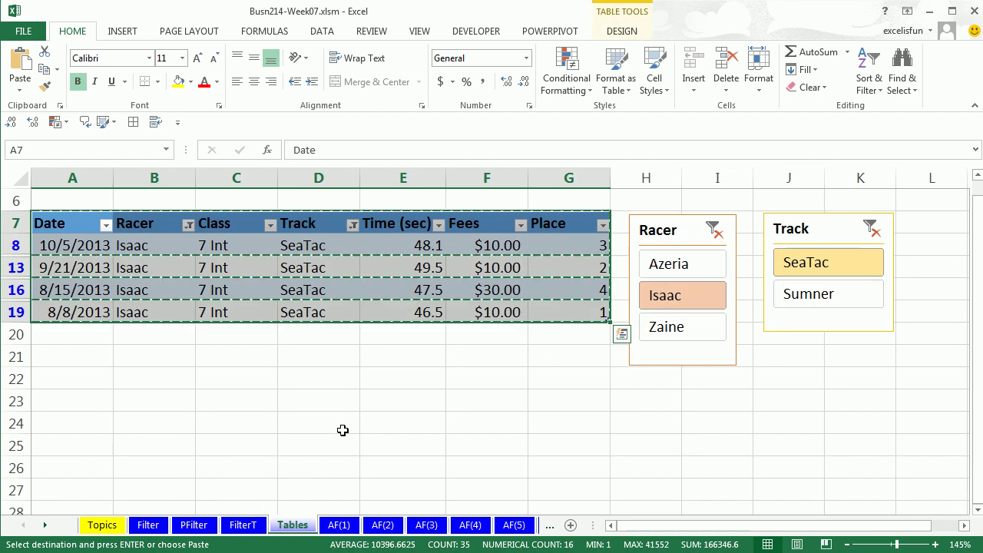
left_click(715, 234)
left_click(871, 227)
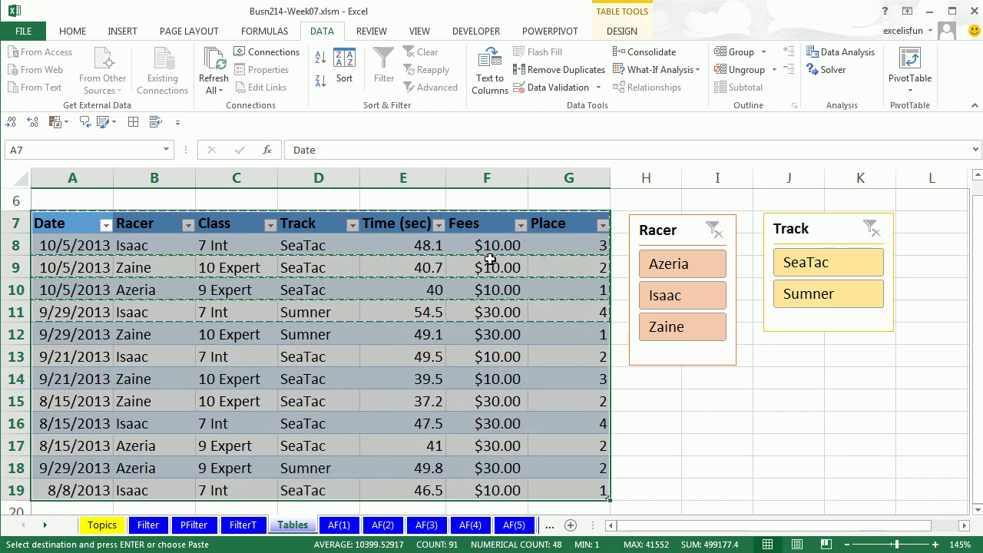
key("Escape")
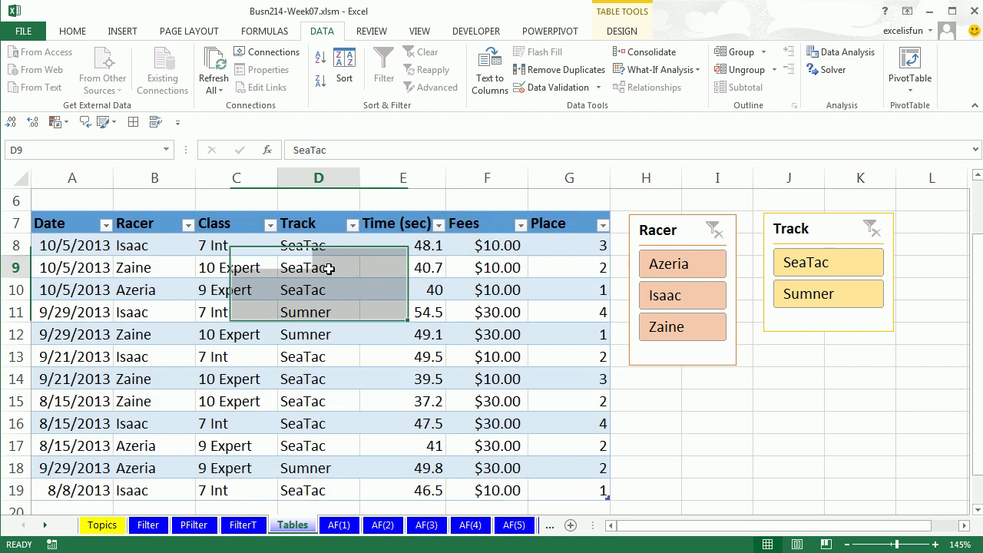
left_click(329, 268)
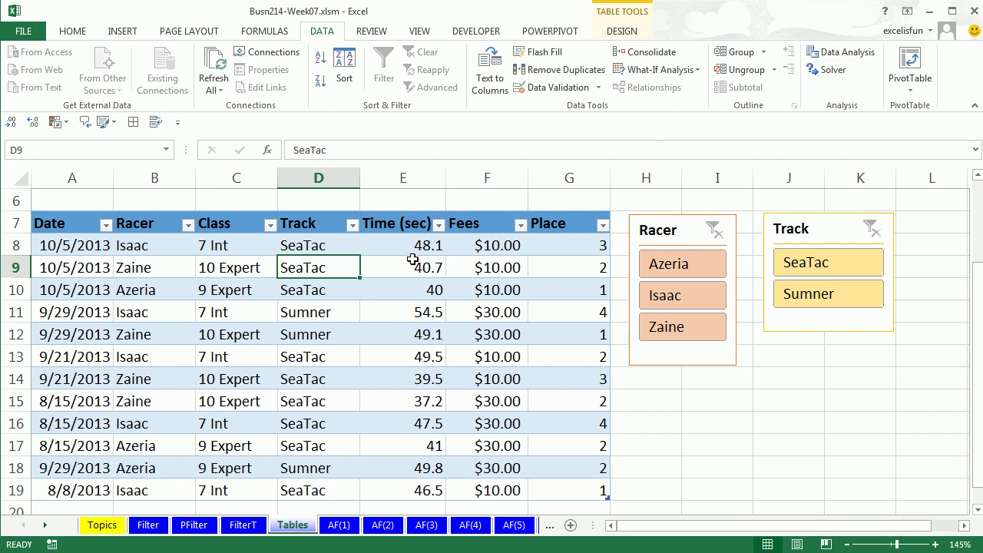
Step: Turn on the race table's Total Row and turn it off again
left_click(413, 382)
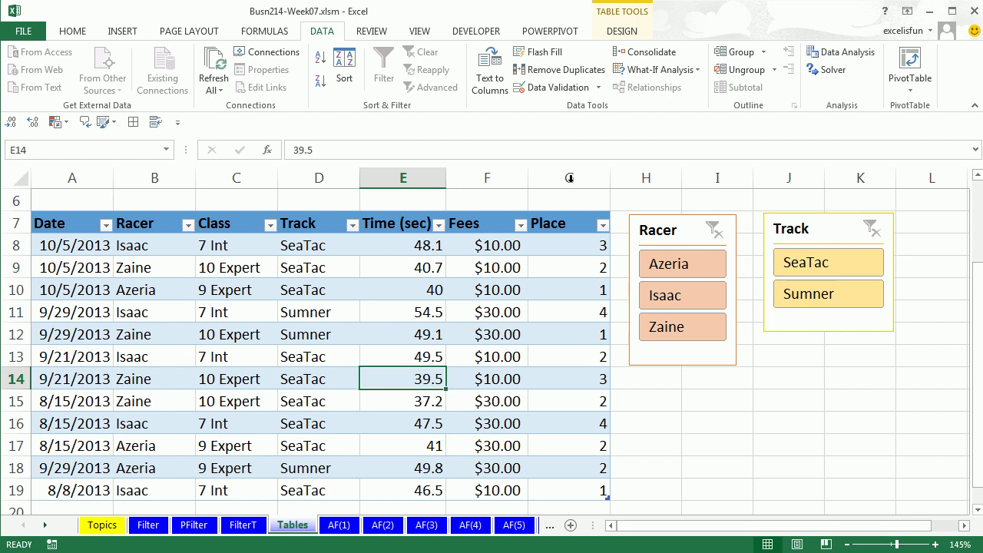
left_click(635, 35)
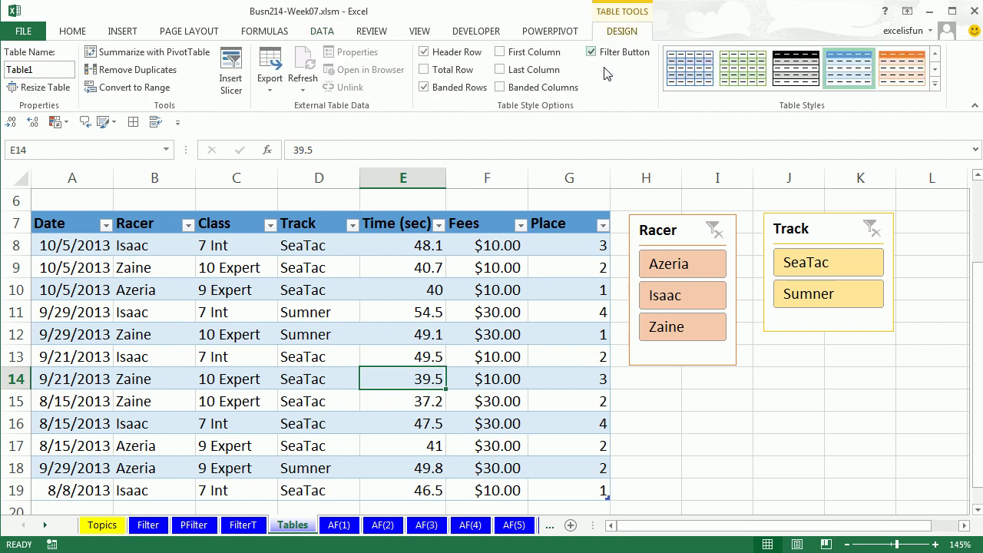
left_click(424, 70)
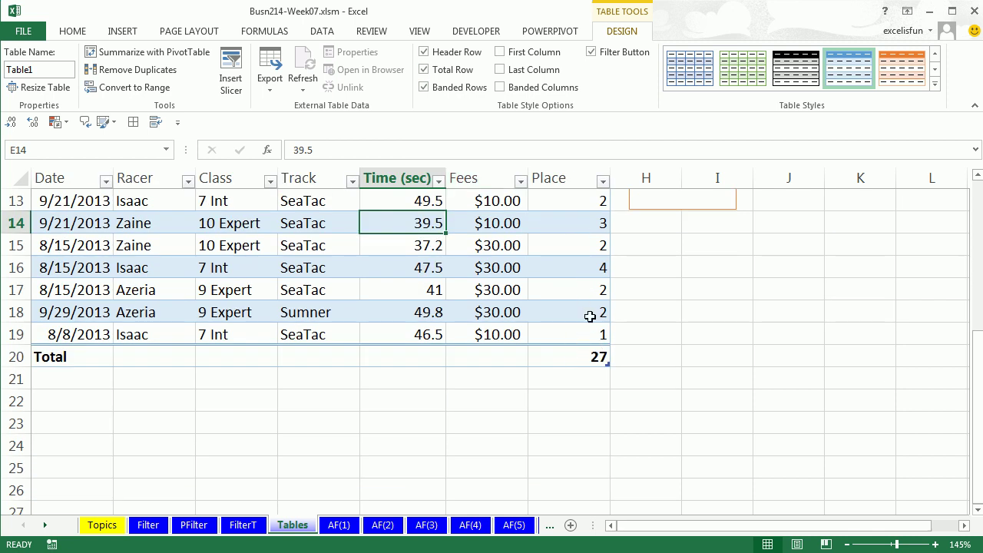
left_click(424, 70)
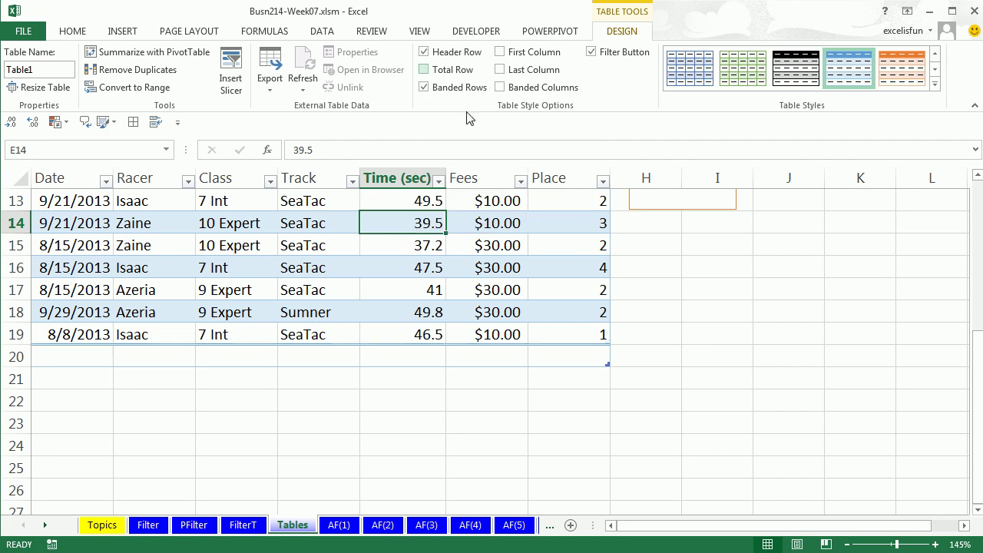
scroll(437, 300, "up", 1)
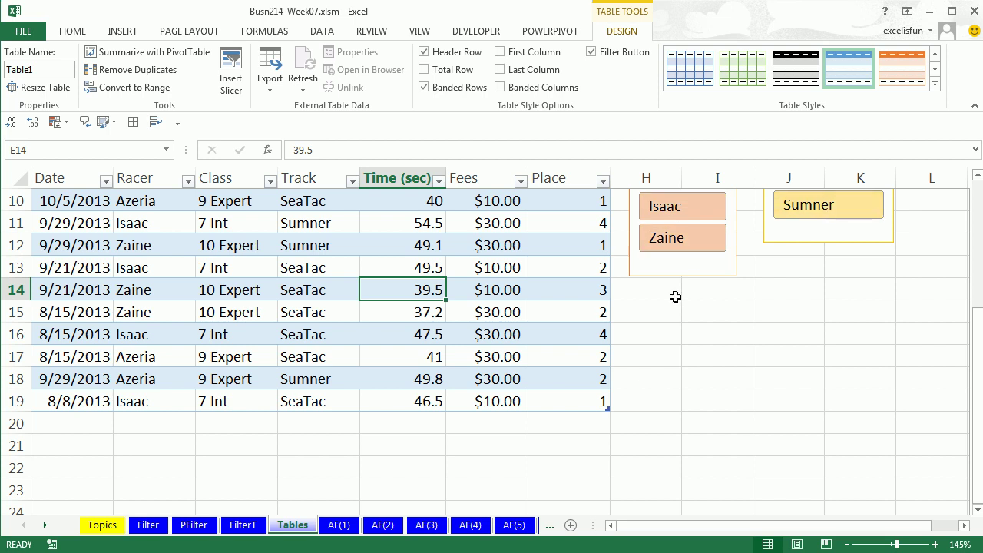
Step: Add a Total Row to the race table with AutoSum from cell E20, totalling the Time (sec) column
left_click(423, 421)
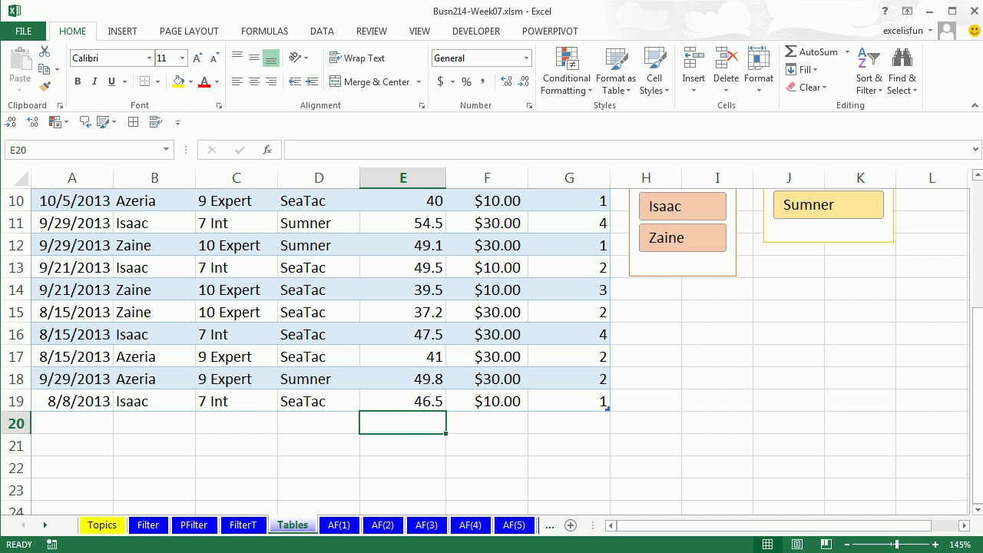
key("alt+equal")
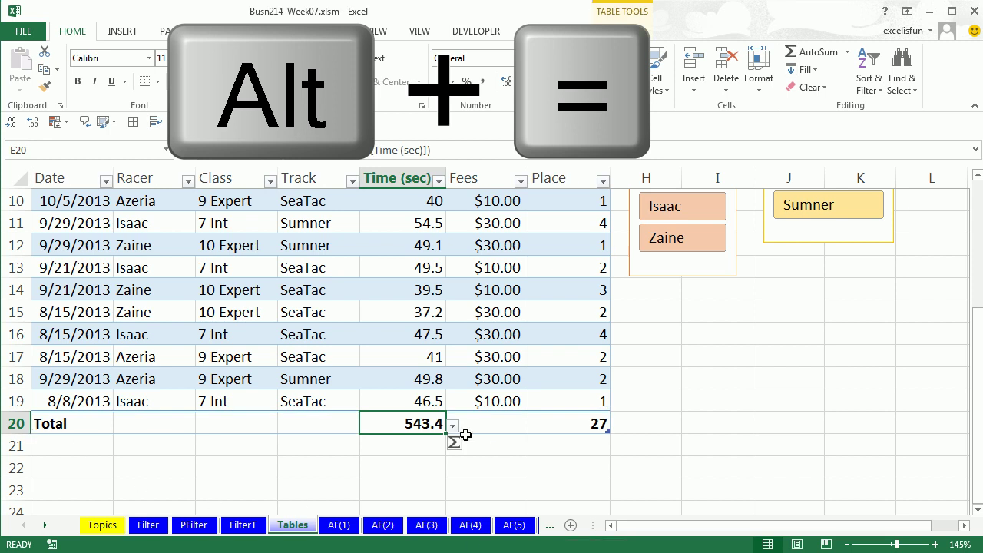
key("alt+equal")
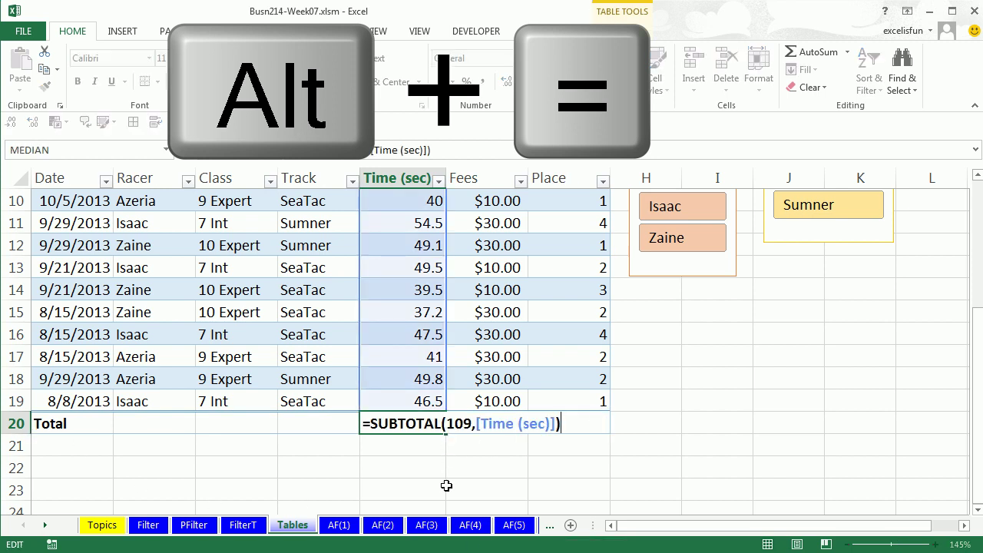
key("ctrl+Return")
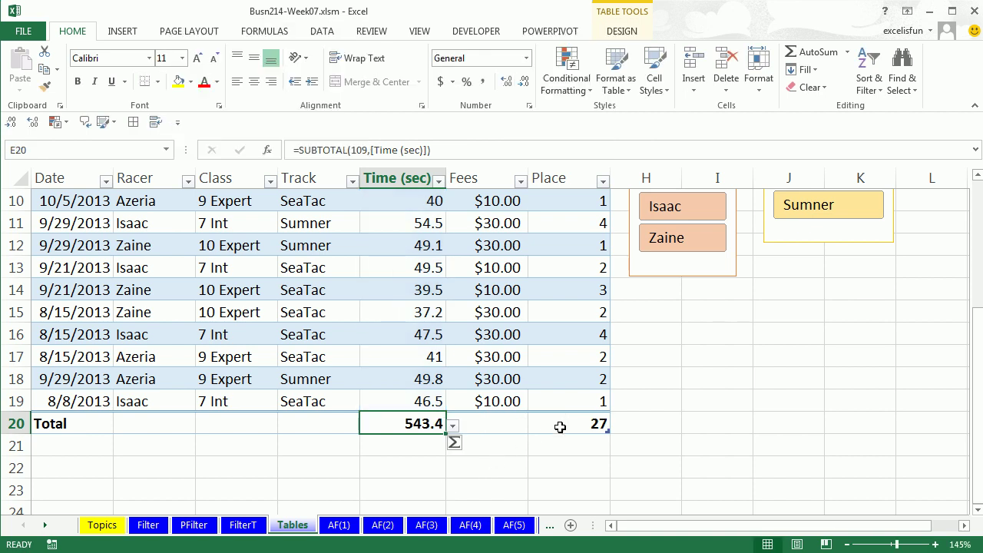
Step: In the Total Row, set the Place calculation to None and the Time (sec) calculation to Min
left_click(561, 425)
left_click(616, 427)
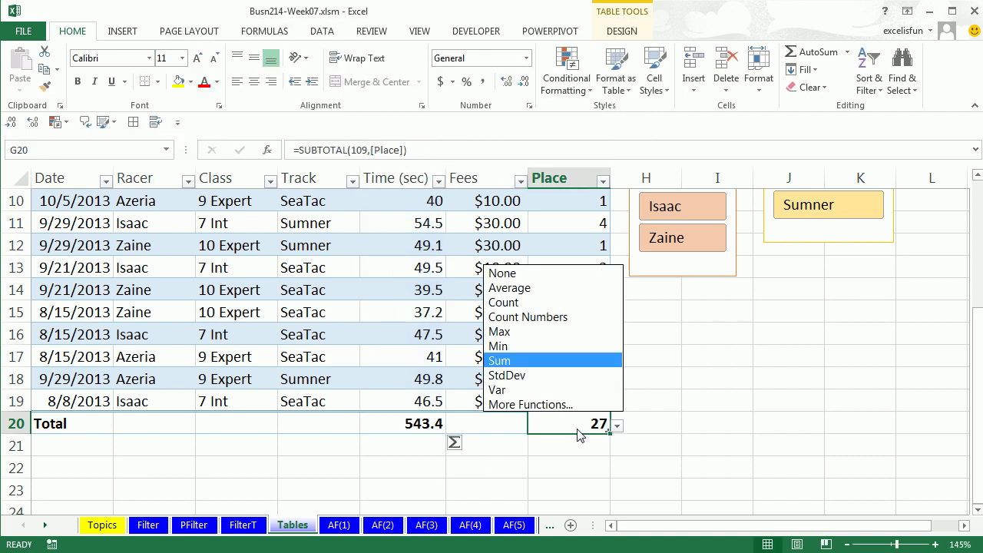
left_click(531, 275)
left_click(433, 423)
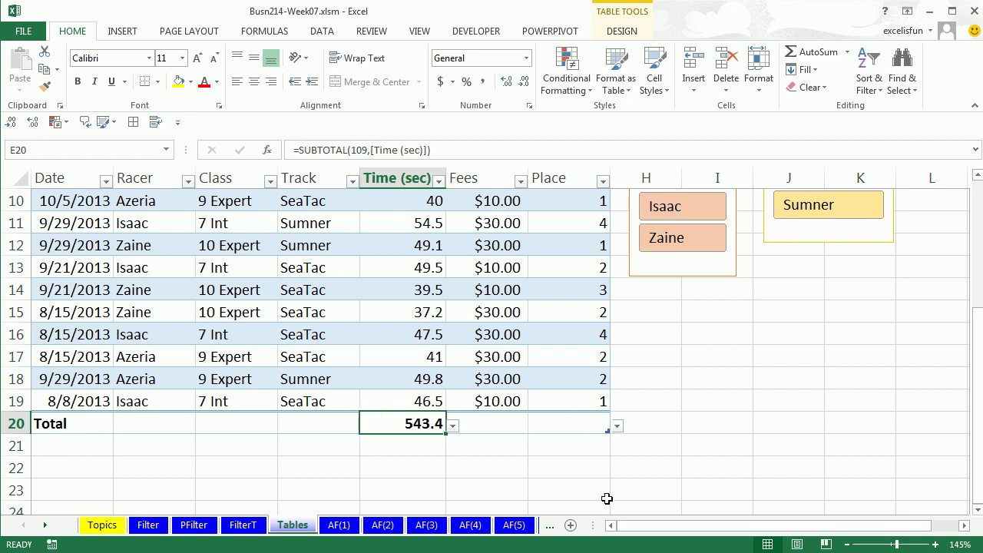
left_click(453, 427)
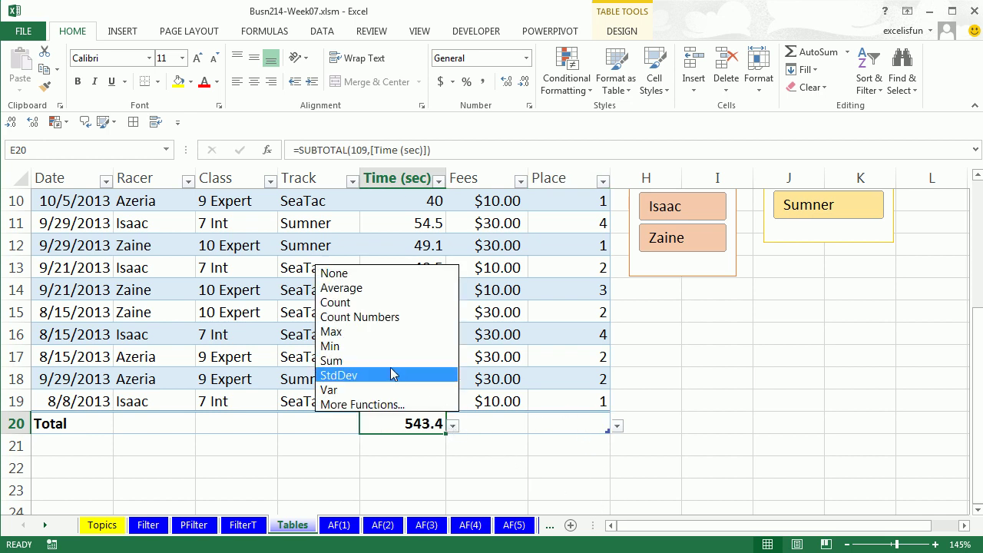
left_click(347, 353)
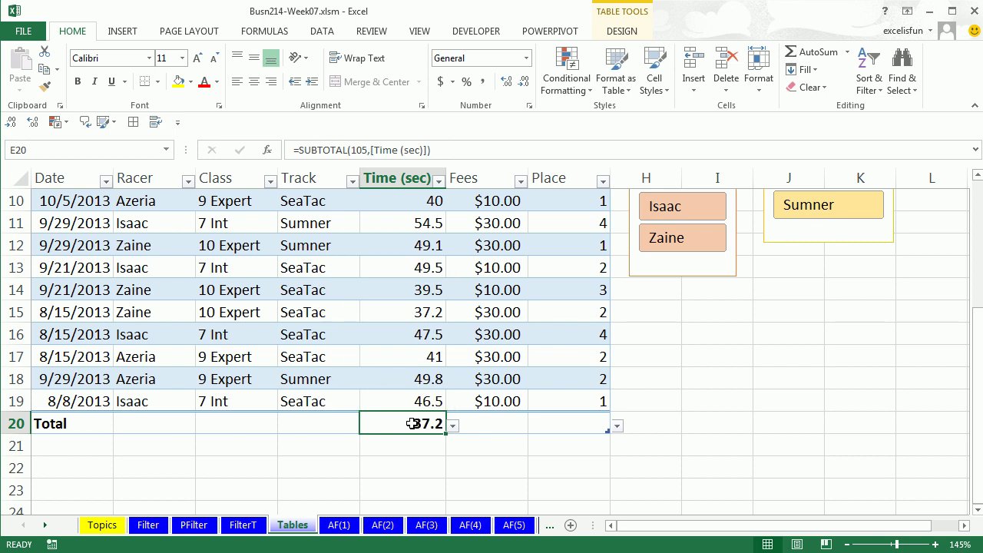
Step: Check the minimum time for each racer with the Racer slicer, ending on the second-listed racer, for the Sumner and SeaTac tracks
scroll(476, 423, "up", 1)
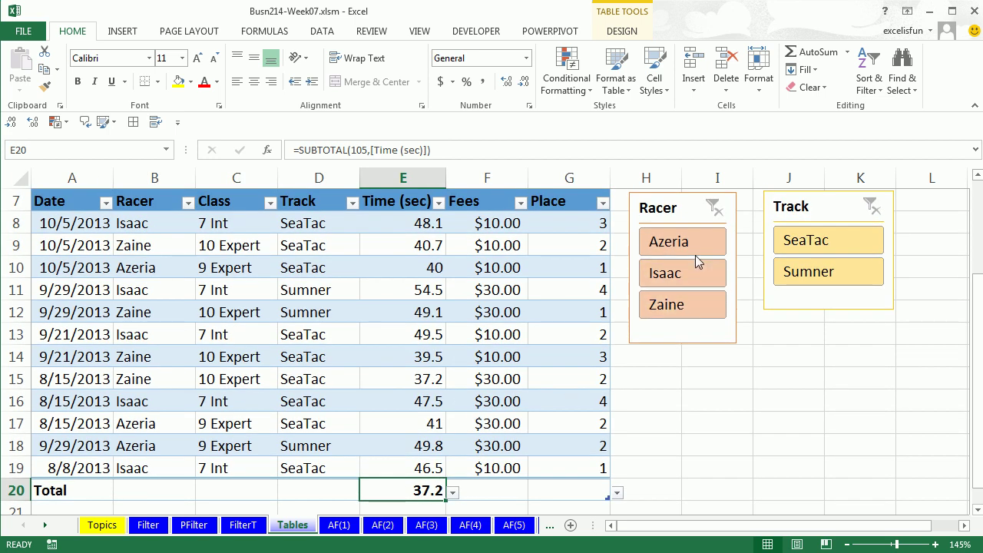
left_click(676, 253)
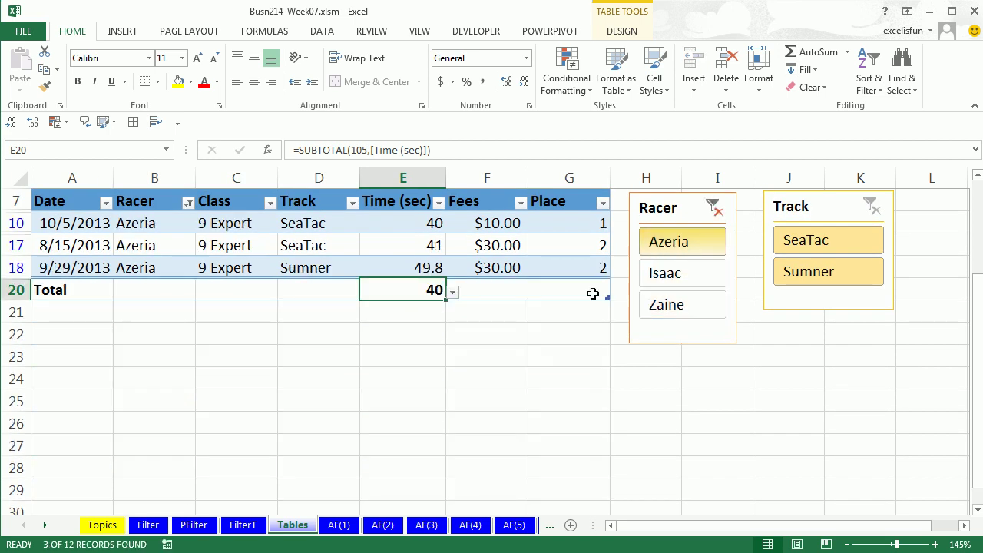
left_click(688, 312)
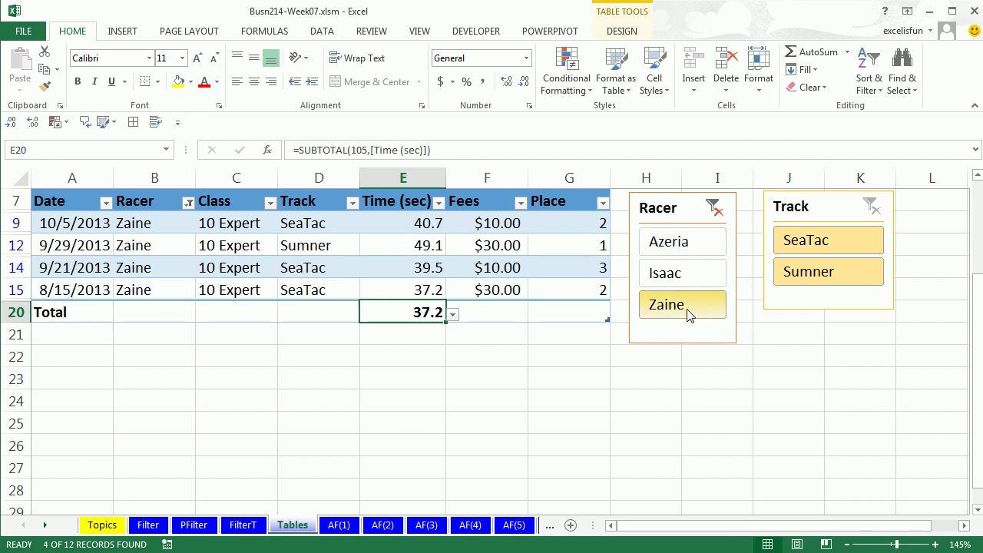
left_click(676, 276)
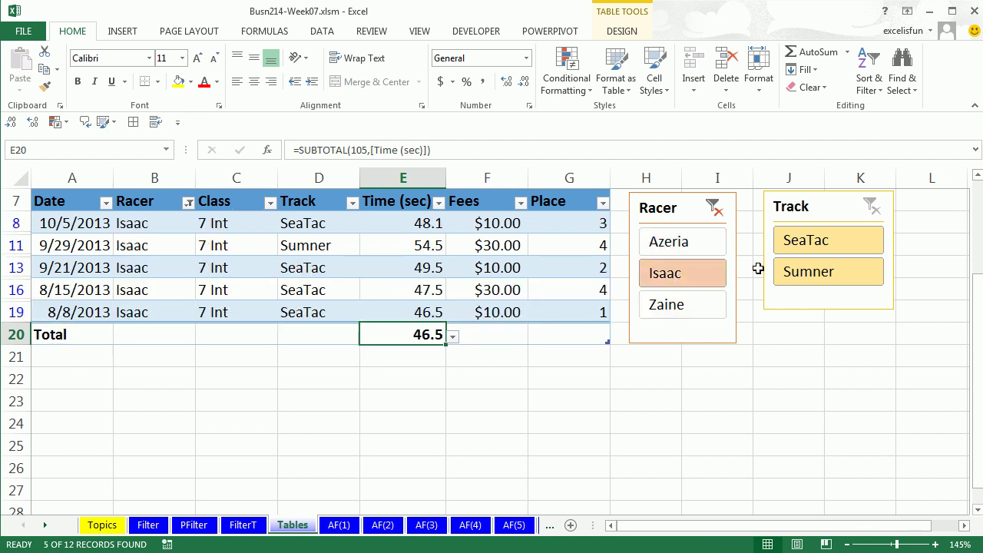
left_click(801, 278)
left_click(807, 242)
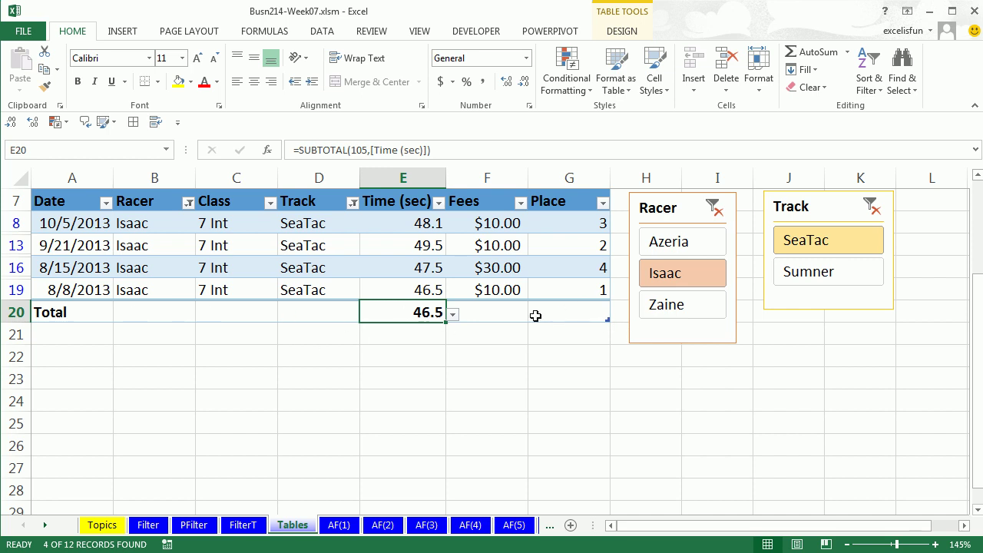
Step: Try to add a new record after the last Place cell while the table is filtered
left_click(565, 290)
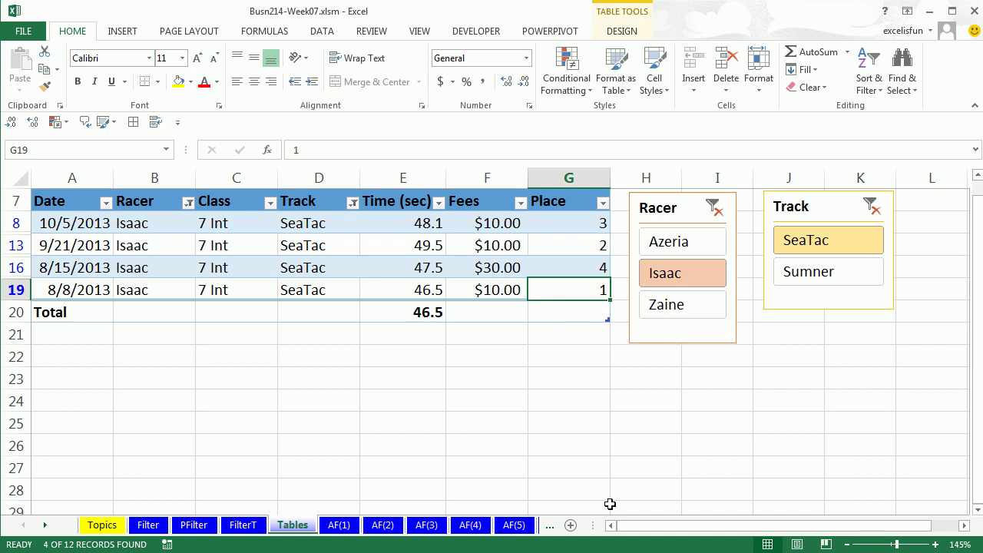
key("Tab")
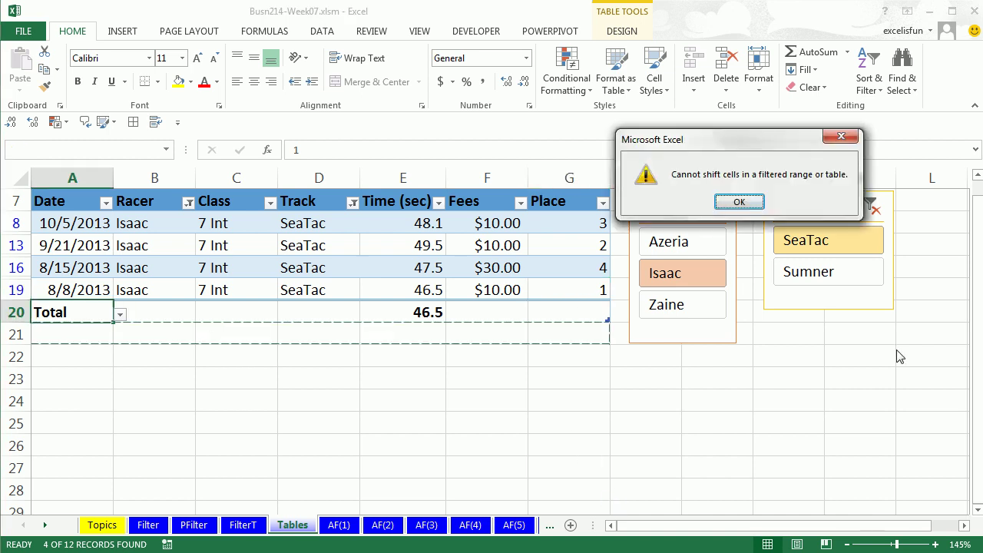
left_click(751, 204)
Step: Clear all filters from the race table
left_click(321, 243)
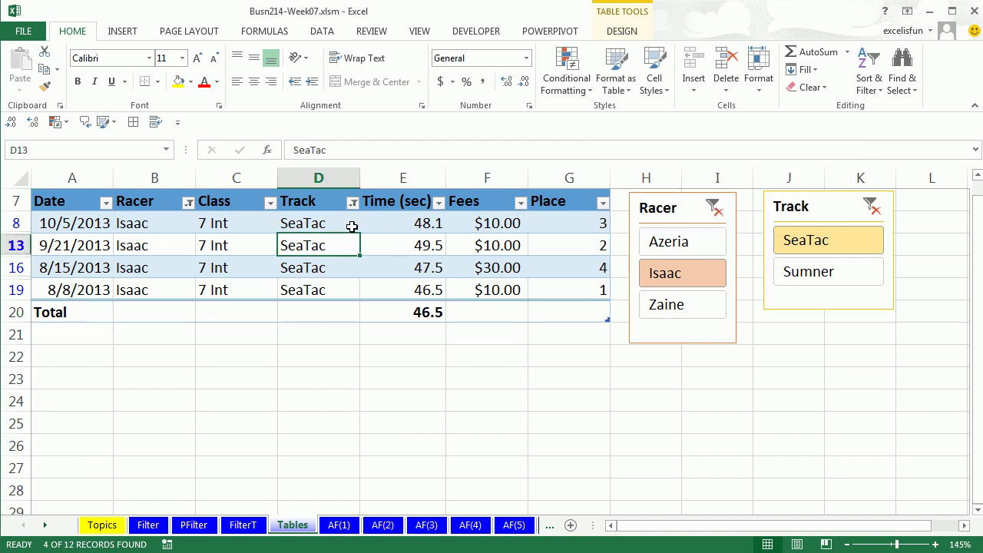
left_click(317, 34)
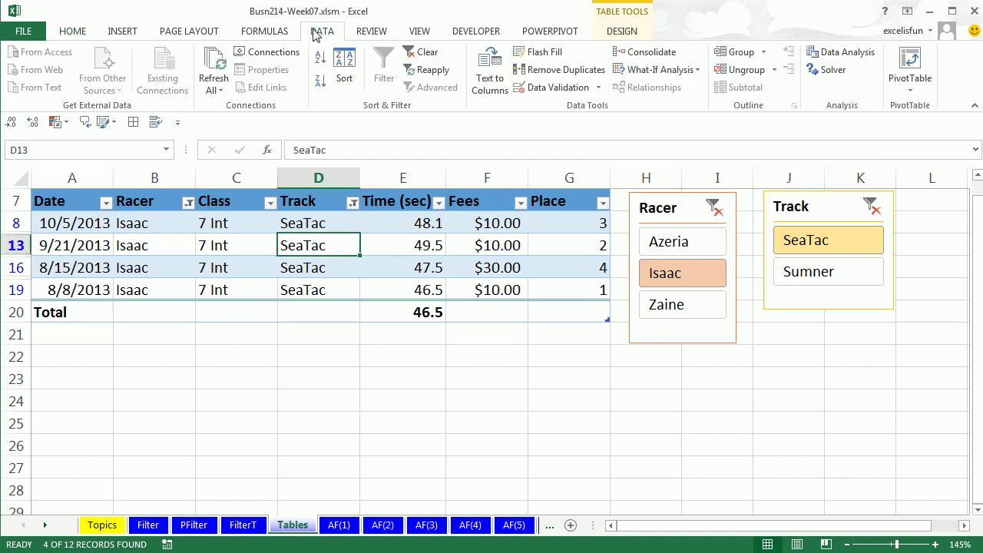
left_click(423, 58)
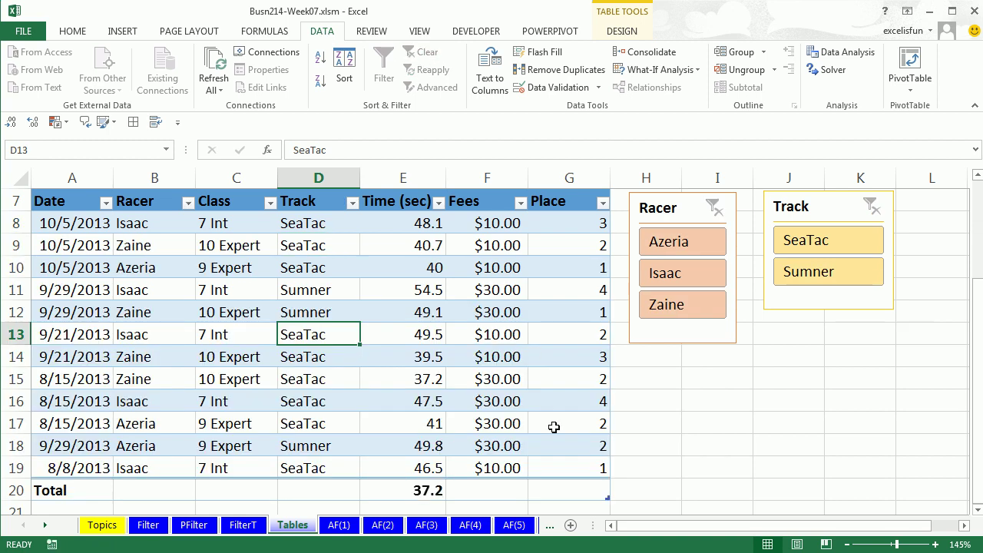
Step: Add a record above the Total Row: 11/9/2013, the second-listed racer, 7 Int, Sumner, 53 seconds, $10.00 fee, place 2
left_click(580, 468)
scroll(581, 469, "down", 1)
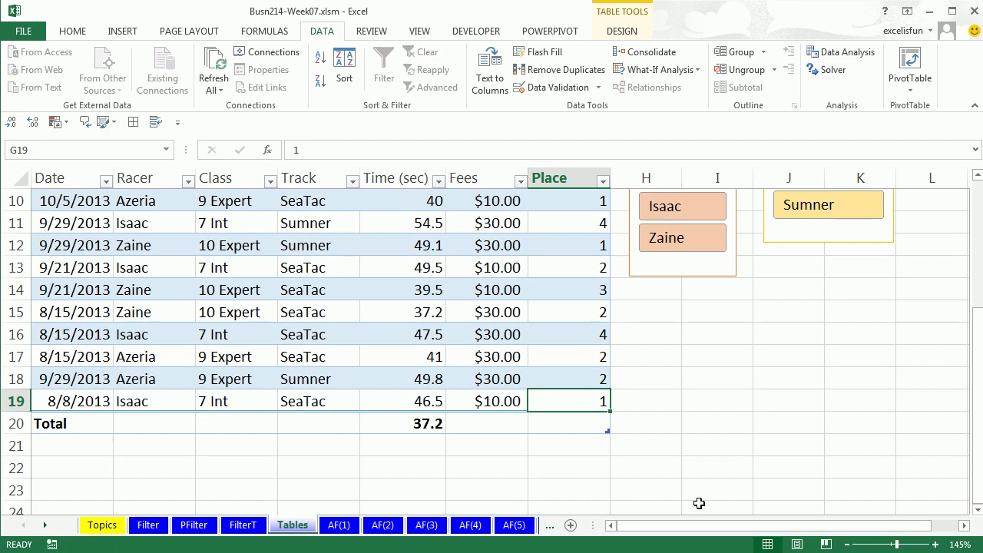
key("Tab")
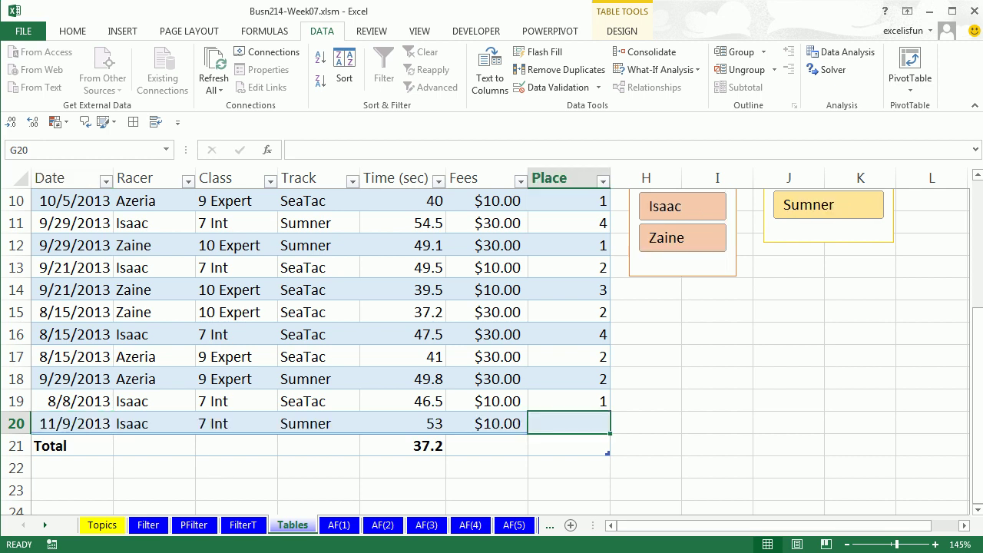
type("2")
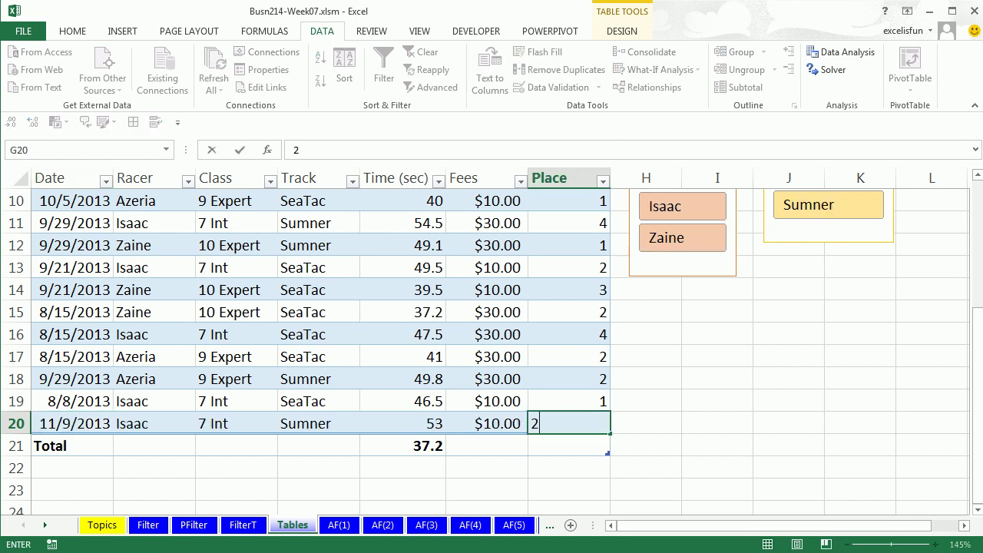
key("ctrl+Return")
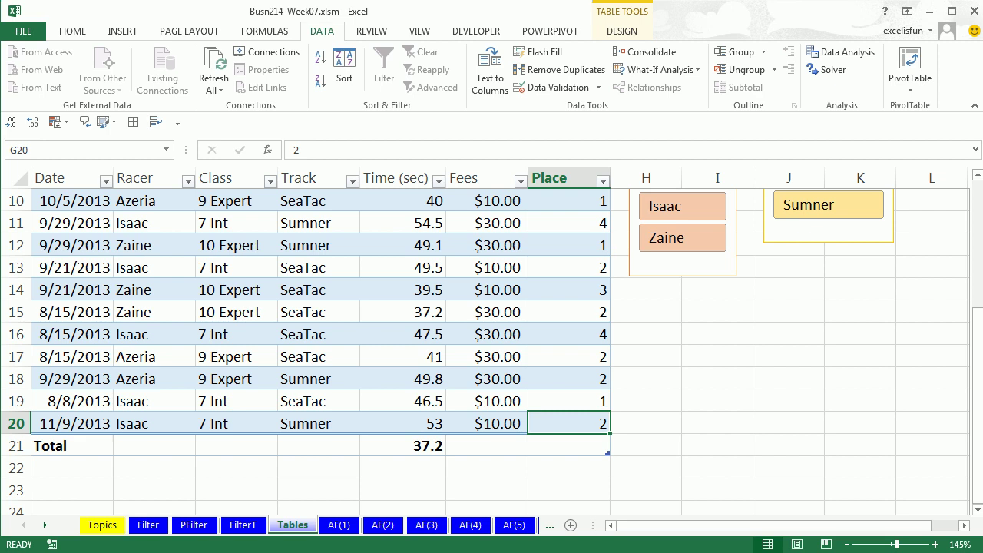
Step: Filter the table with the slicers to the second-listed racer's Sumner races
left_click(682, 206)
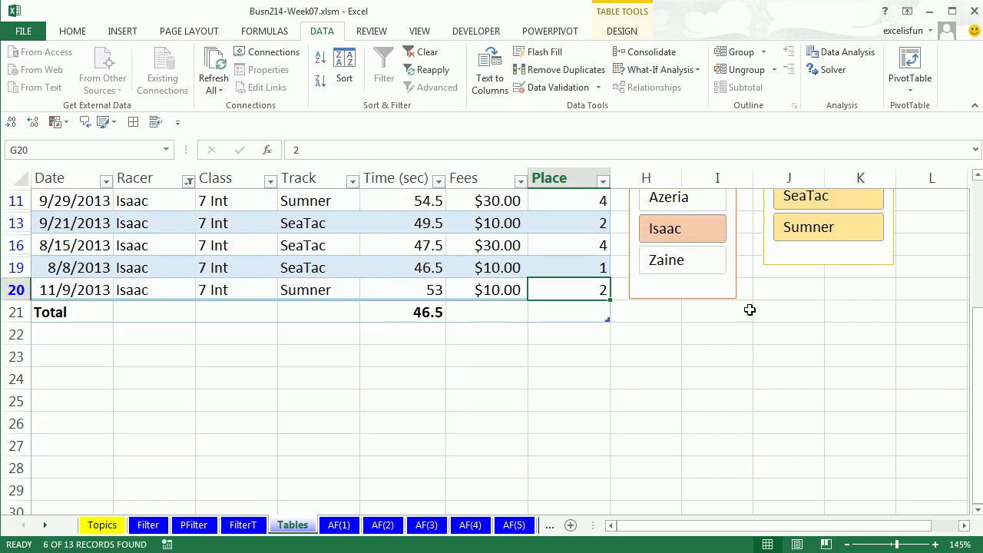
scroll(768, 323, "up", 1)
left_click(807, 276)
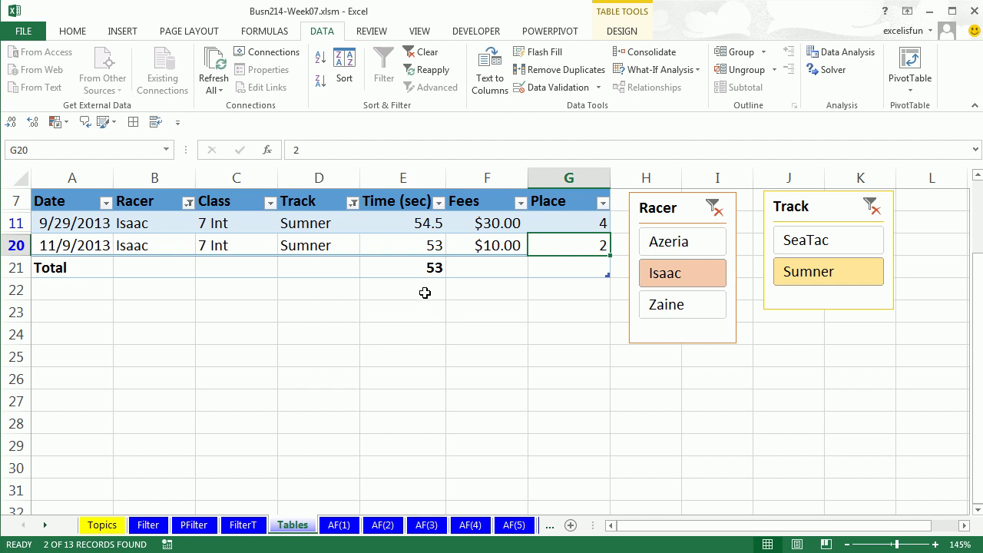
scroll(506, 396, "up", 1)
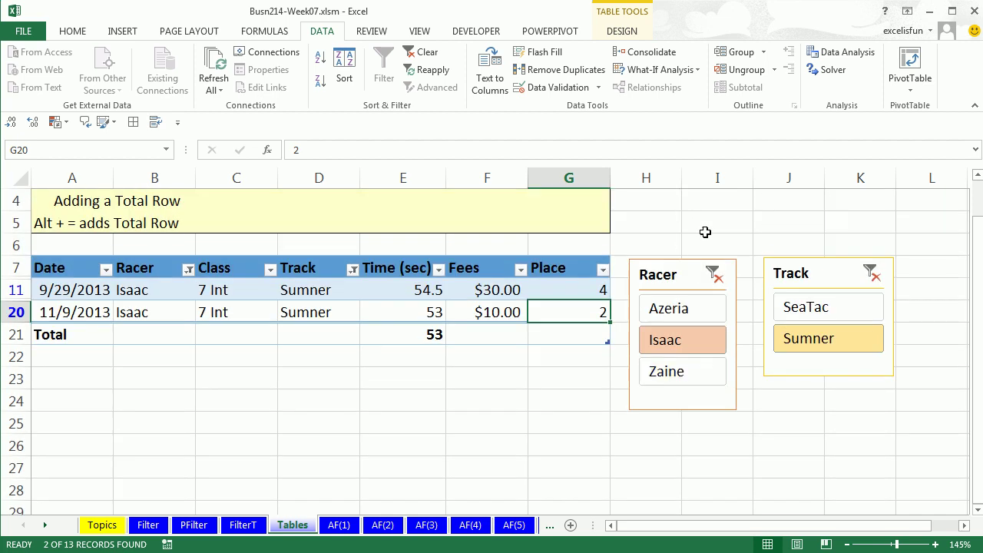